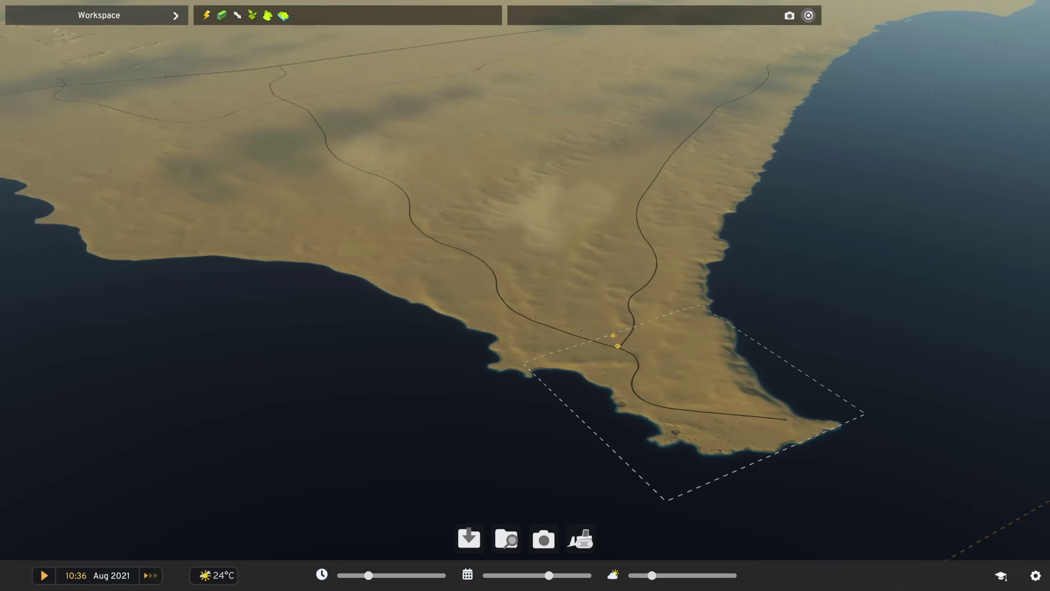
scroll(889, 386, up, 3)
scroll(838, 402, up, 3)
scroll(834, 404, up, 3)
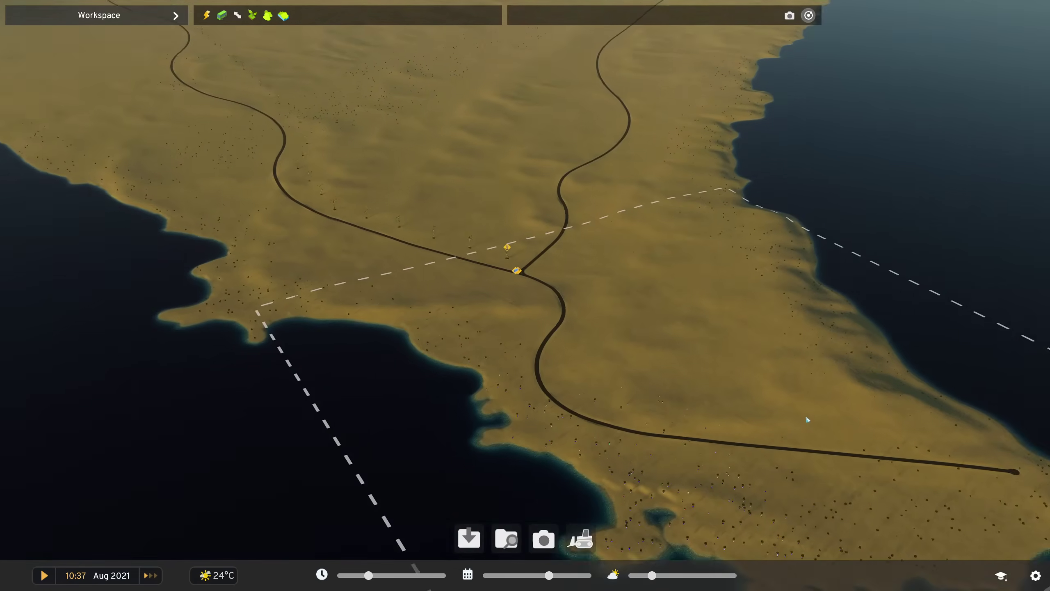
scroll(806, 414, up, 2)
Orbit around the peninsula, darken the lighting, then advance to the mod's desert example screenshot
mouse_move(793, 414)
middle_down()
mouse_move(716, 375)
mouse_move(693, 393)
mouse_move(660, 385)
mouse_move(741, 424)
mouse_move(706, 411)
middle_up()
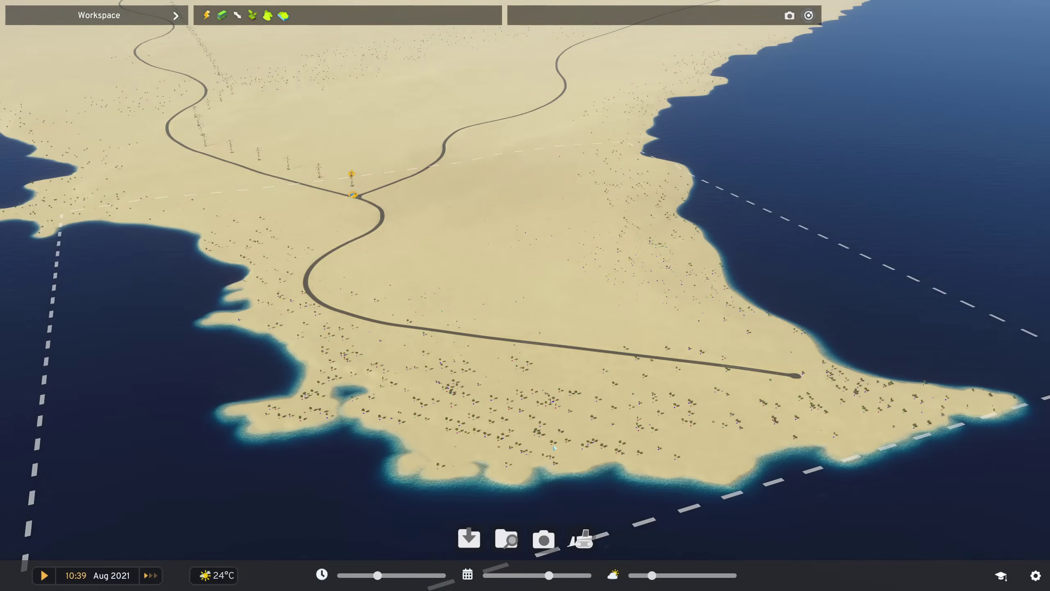
mouse_move(706, 411)
middle_down()
mouse_move(542, 385)
mouse_move(499, 431)
middle_up()
scroll(501, 432, up, 5)
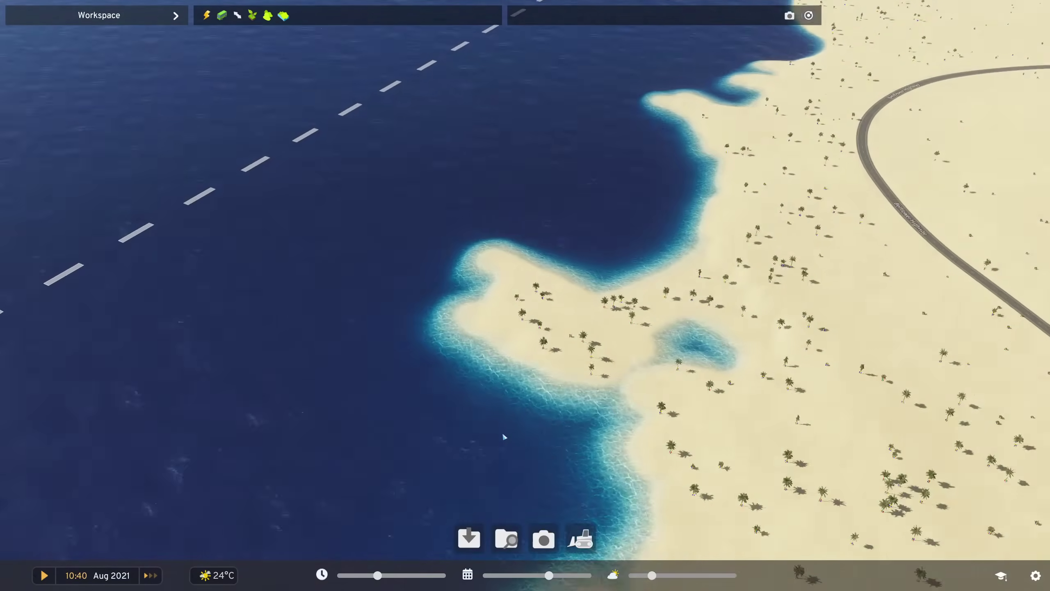
scroll(502, 432, up, 4)
scroll(555, 428, down, 4)
scroll(555, 429, down, 4)
scroll(587, 410, down, 4)
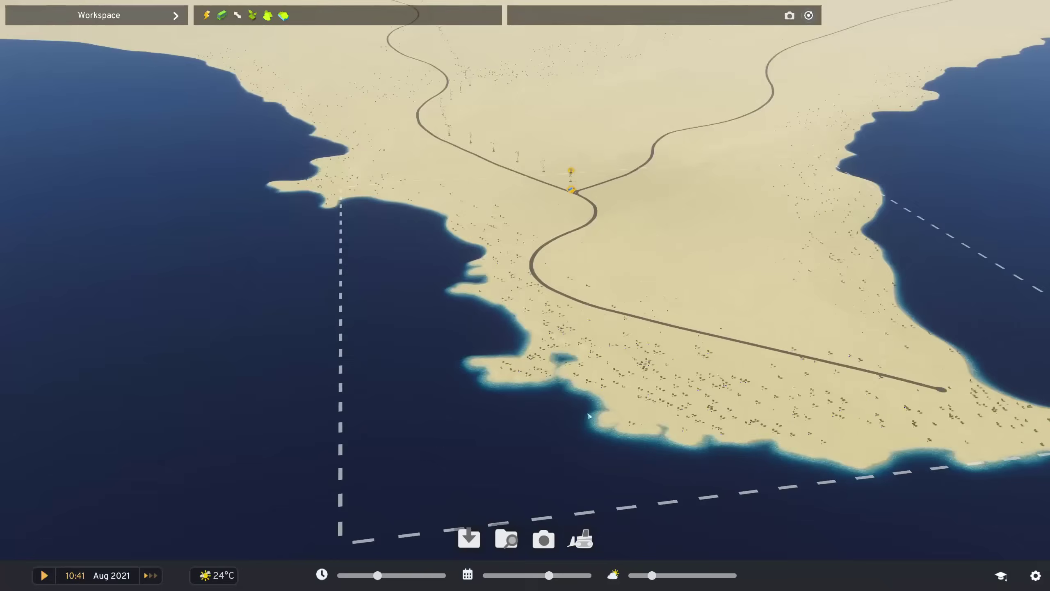
scroll(587, 411, down, 2)
scroll(588, 411, up, 3)
mouse_move(624, 427)
middle_down()
mouse_move(710, 476)
mouse_move(640, 440)
mouse_move(649, 485)
middle_up()
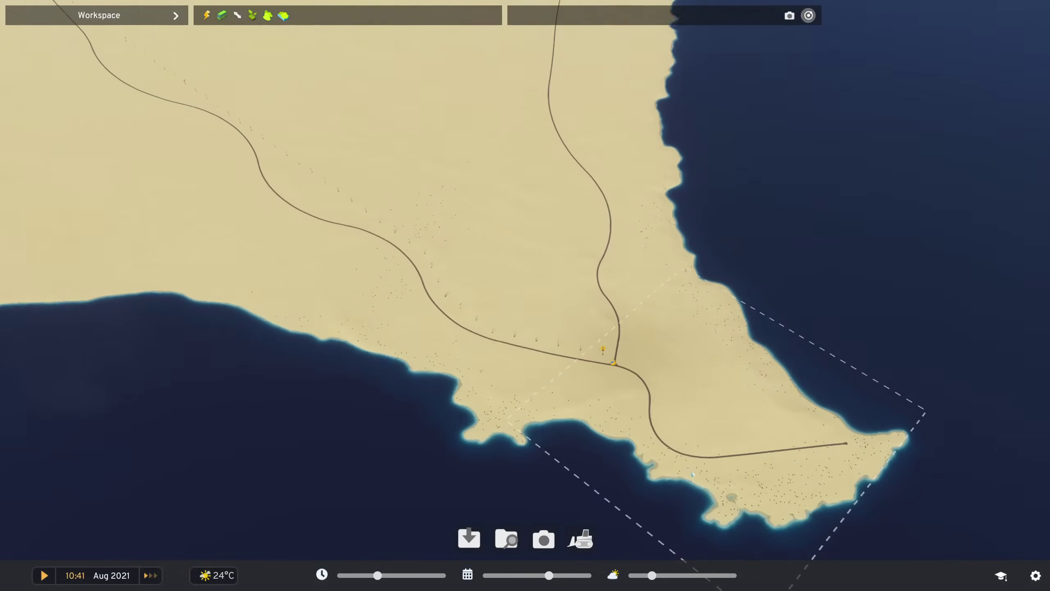
scroll(673, 451, down, 3)
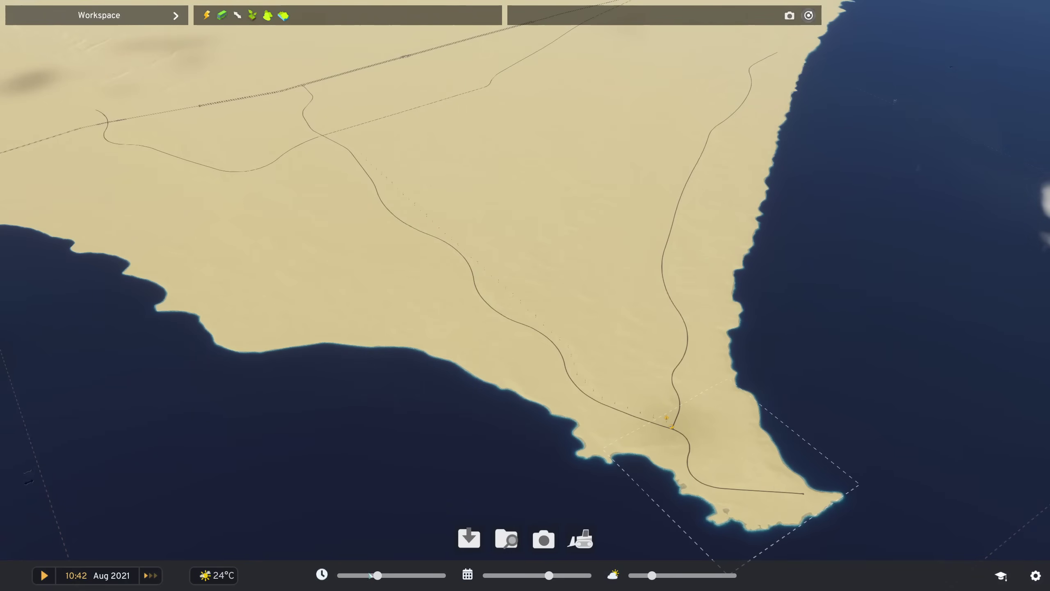
drag(377, 574, 373, 575)
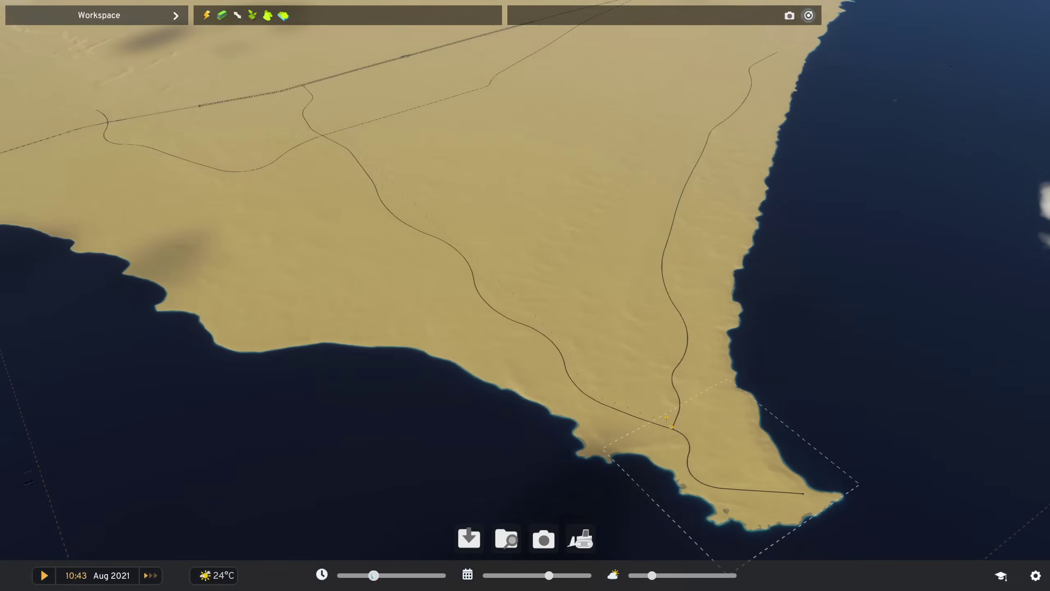
scroll(492, 424, down, 3)
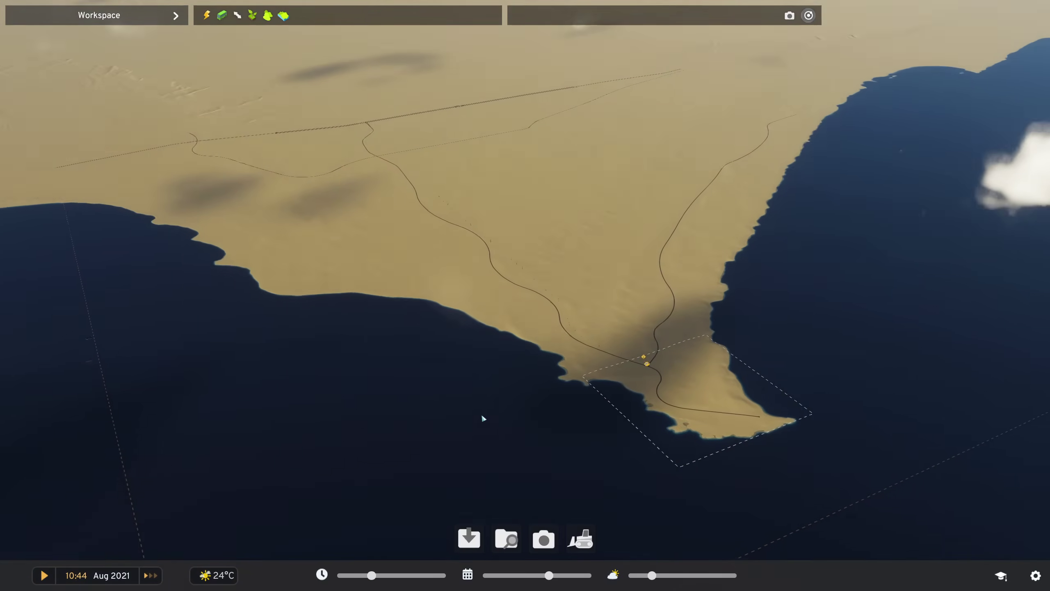
scroll(481, 414, up, 3)
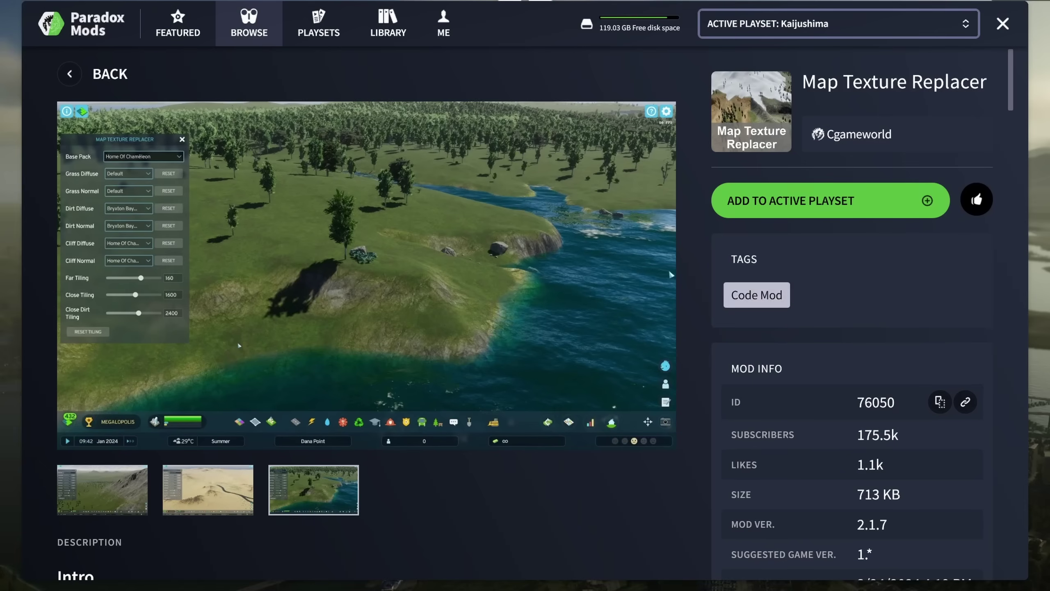
click(639, 424)
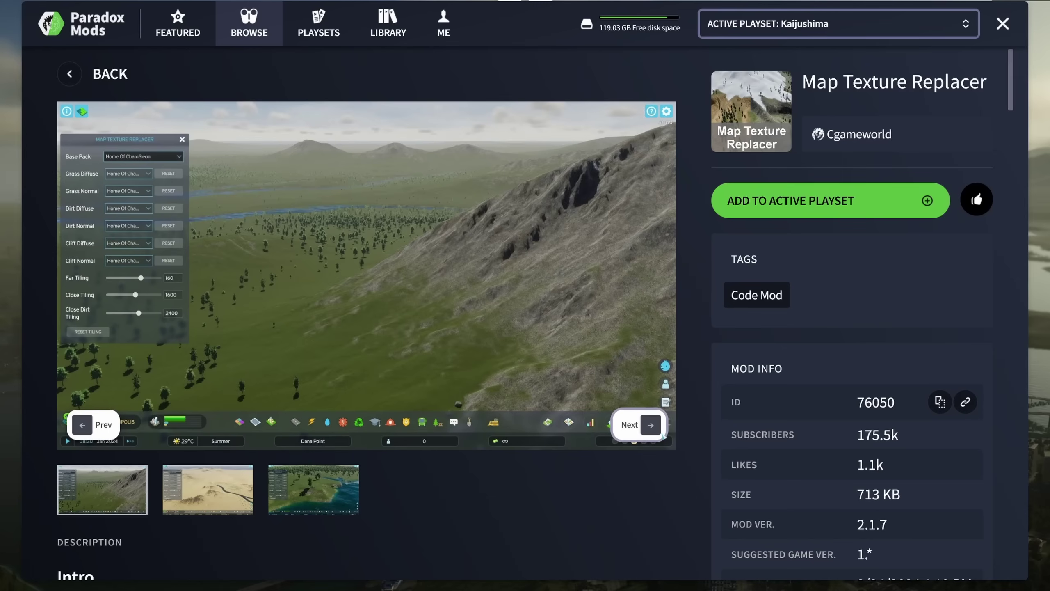
click(653, 426)
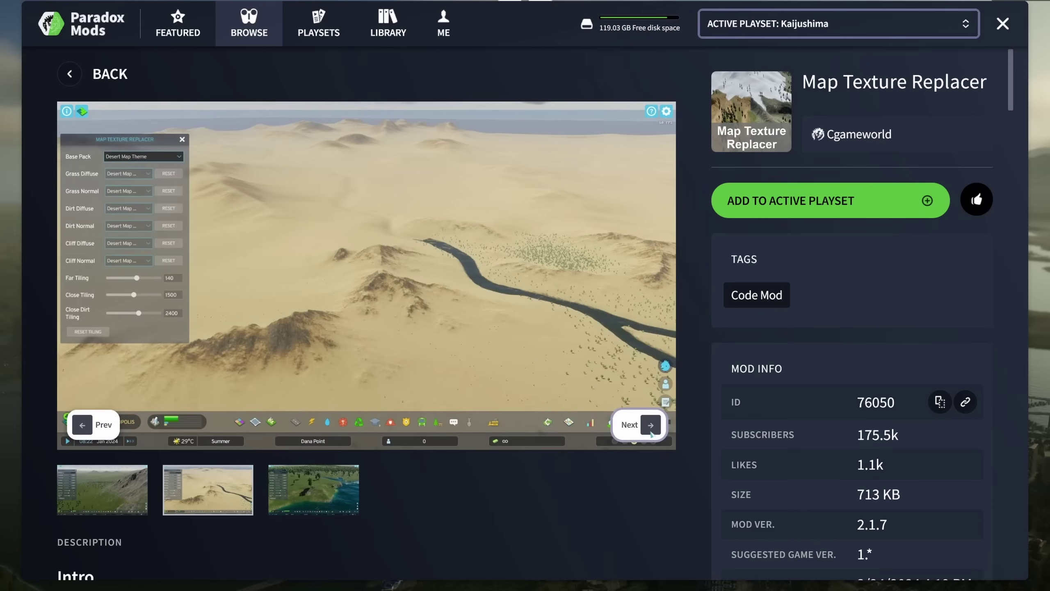
scroll(578, 464, down, 3)
scroll(578, 464, down, 3)
scroll(589, 448, down, 3)
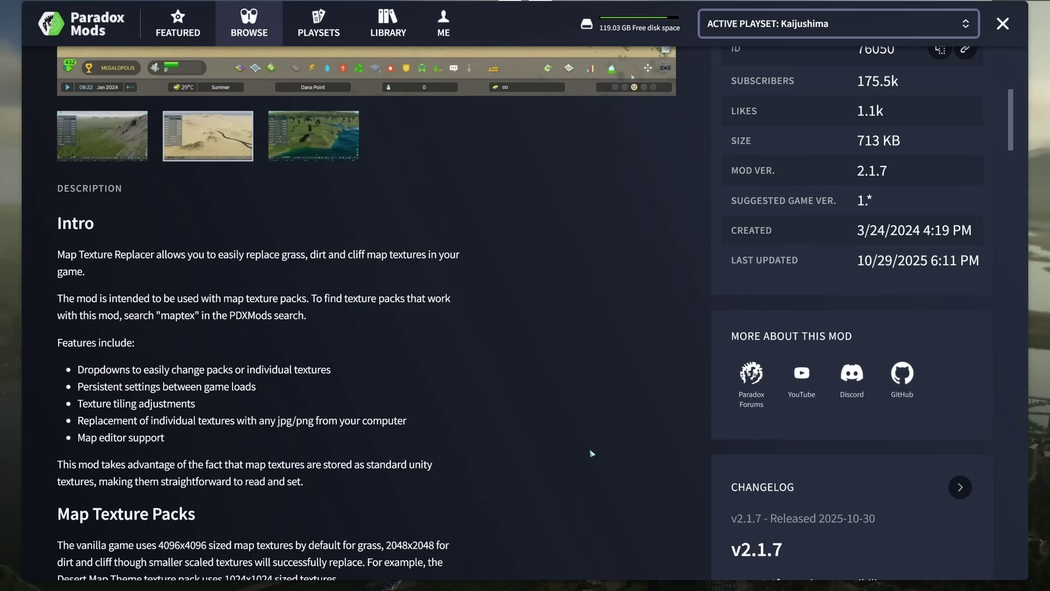
scroll(589, 448, down, 2)
scroll(589, 448, down, 2)
scroll(590, 448, down, 2)
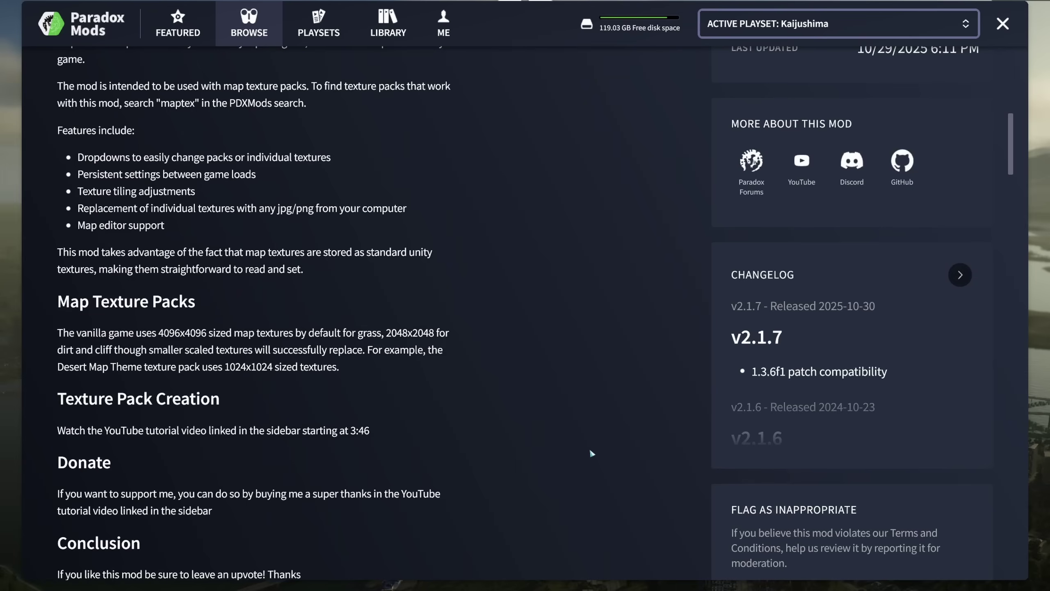
scroll(589, 448, up, 2)
scroll(590, 448, up, 3)
scroll(589, 448, up, 4)
scroll(590, 448, up, 3)
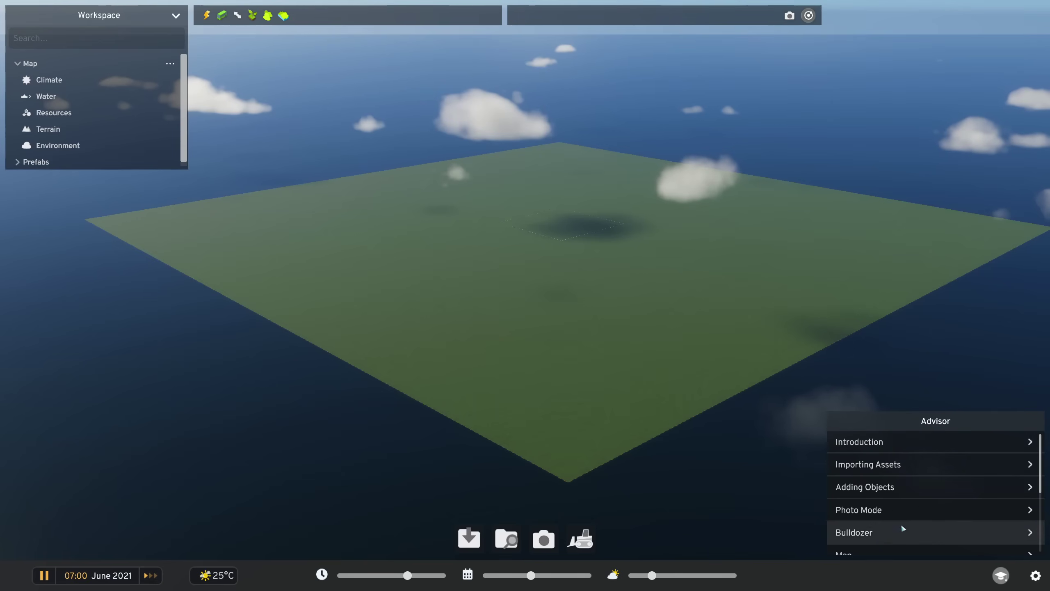
scroll(943, 503, down, 2)
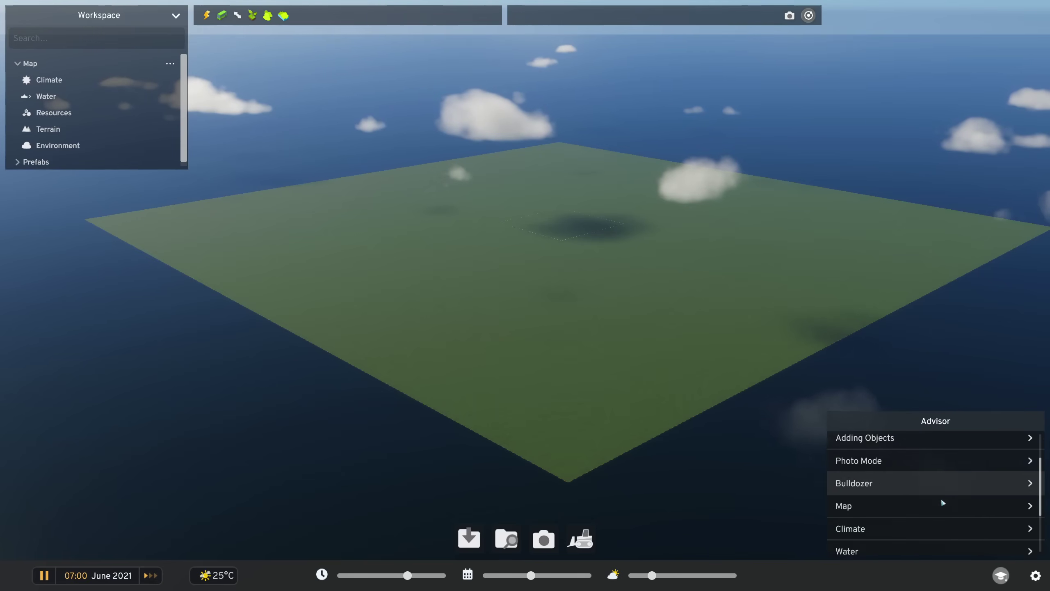
scroll(940, 498, down, 2)
scroll(944, 510, down, 1)
scroll(943, 519, up, 3)
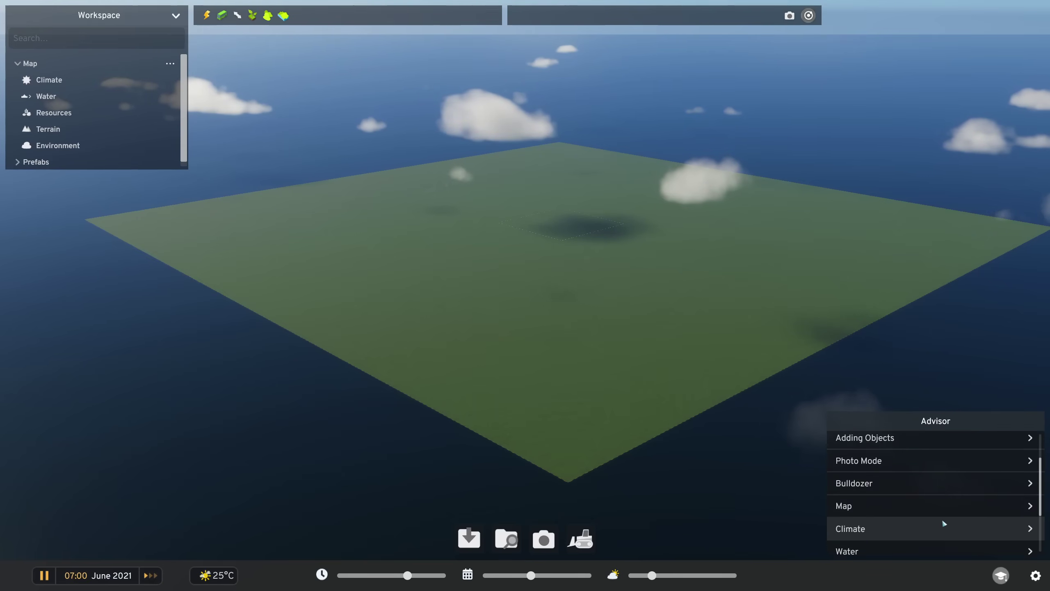
scroll(942, 518, up, 2)
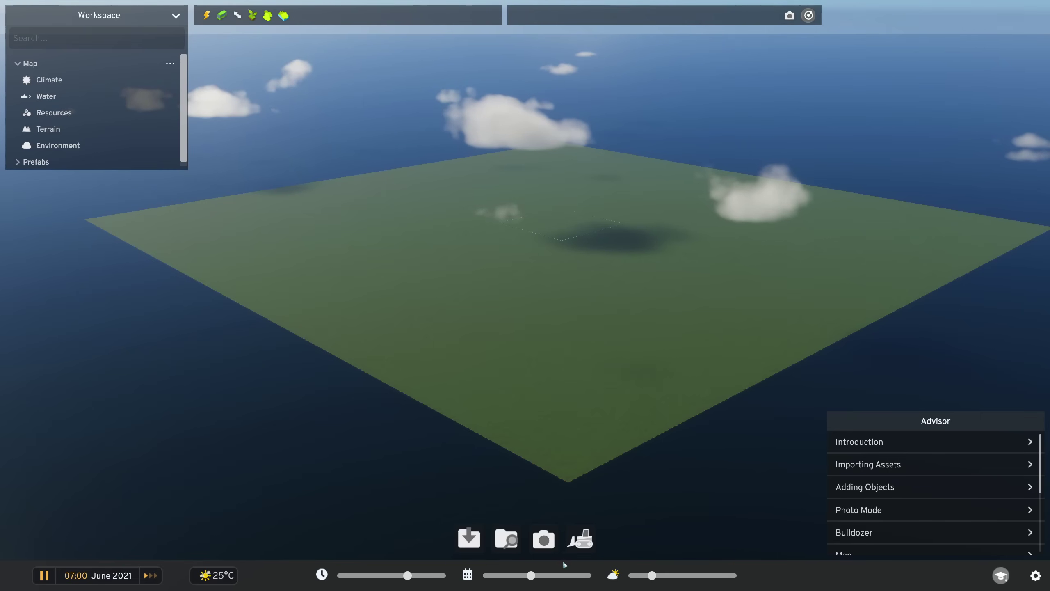
Close the Advisor, switch the camera to orbit mode, and tilt the view of the map
click(1001, 575)
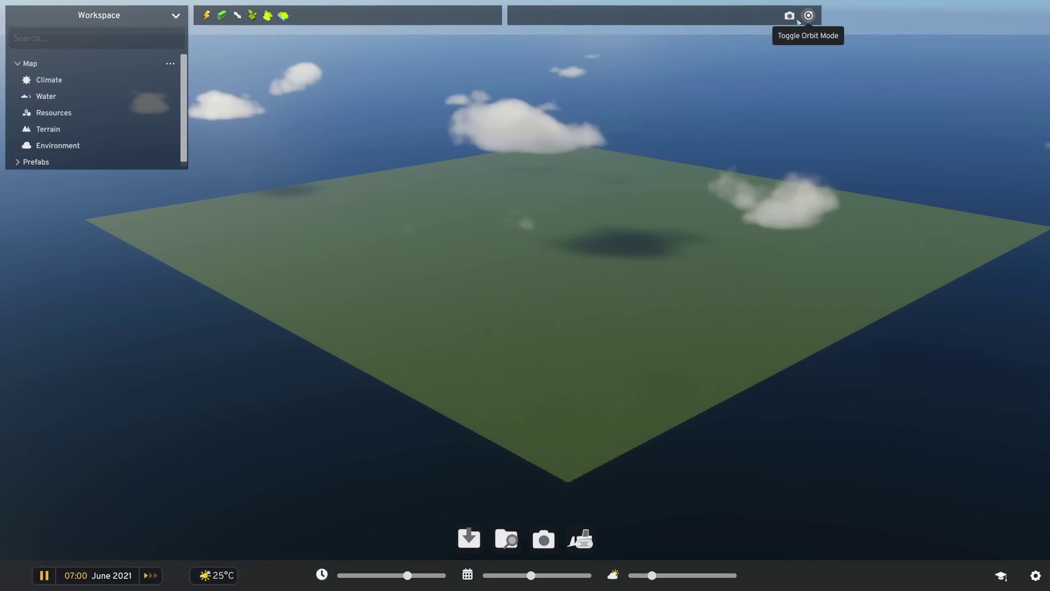
click(809, 15)
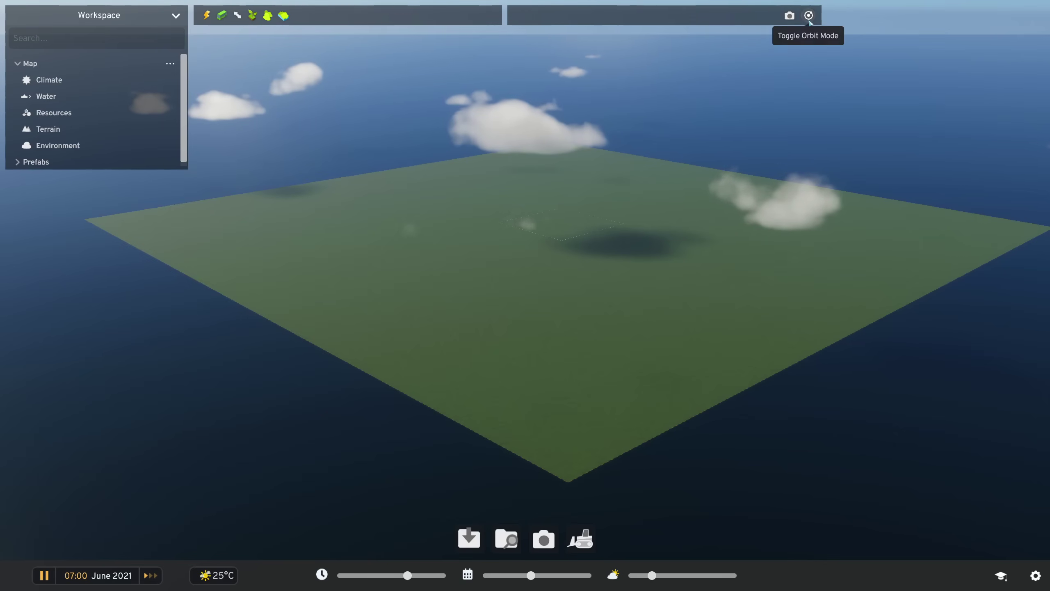
right_drag(673, 220, 664, 228)
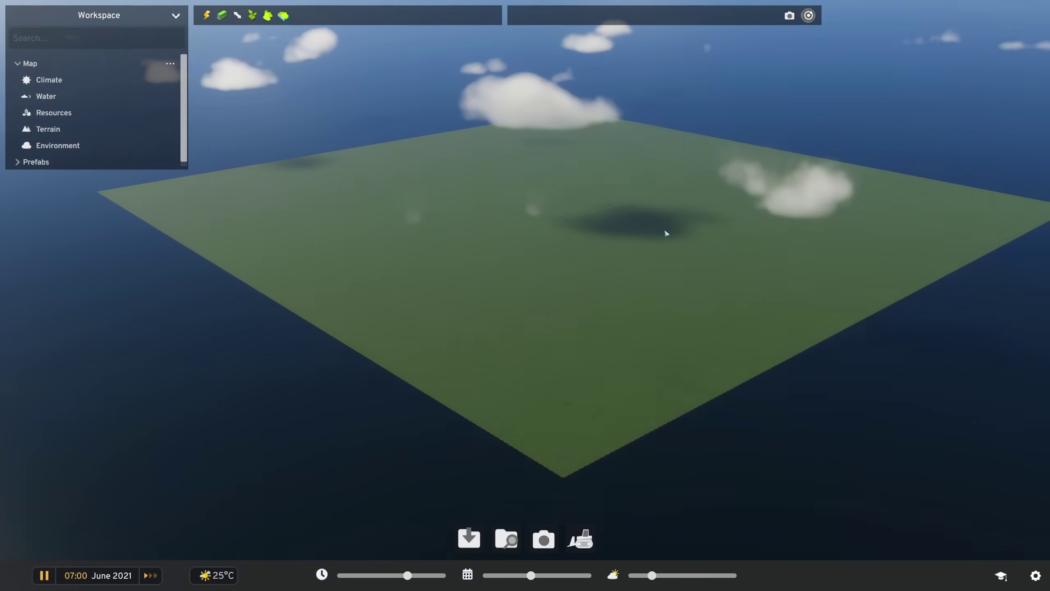
scroll(601, 245, up, 2)
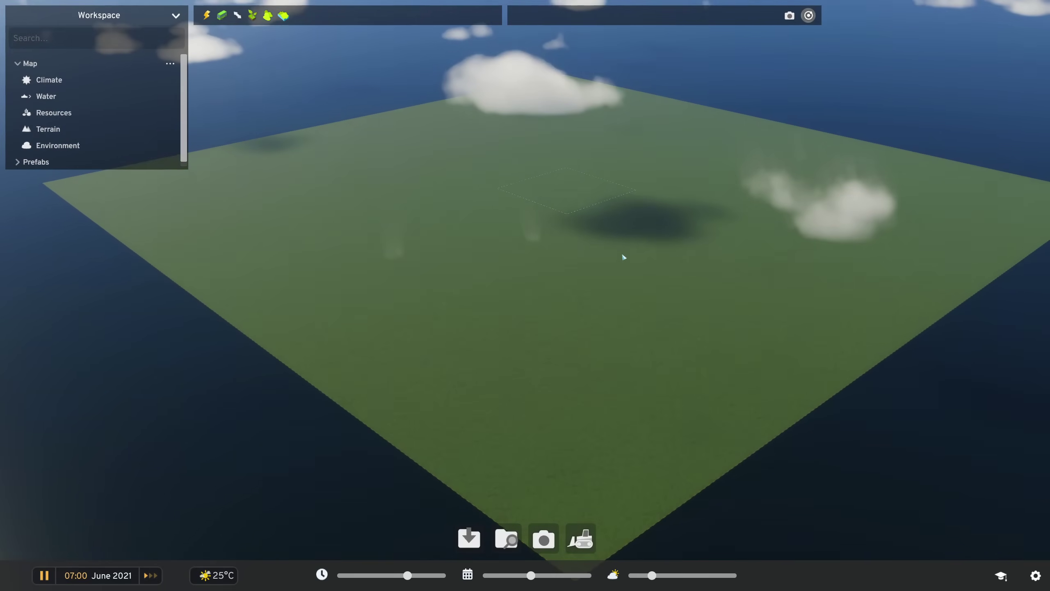
Cycle through electricity, outside connections, resources, air and water pollution overlays, then close the last
click(207, 15)
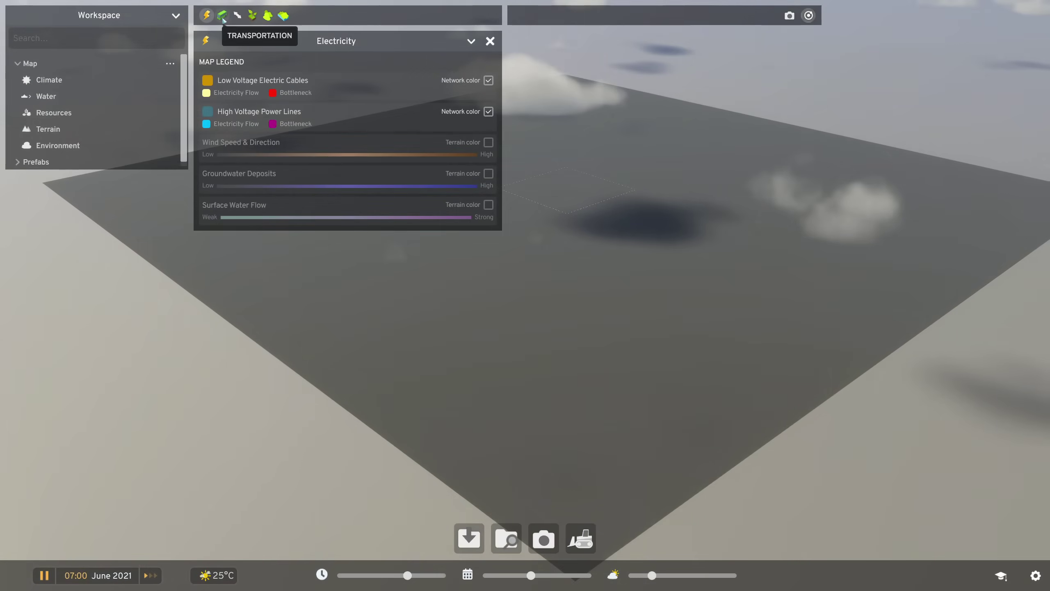
click(222, 15)
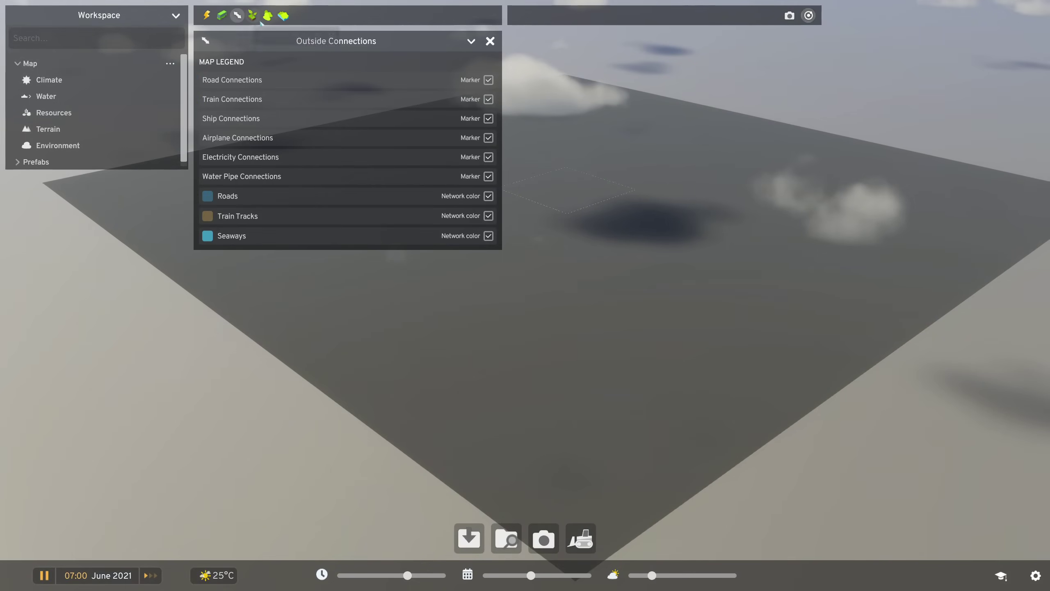
click(252, 15)
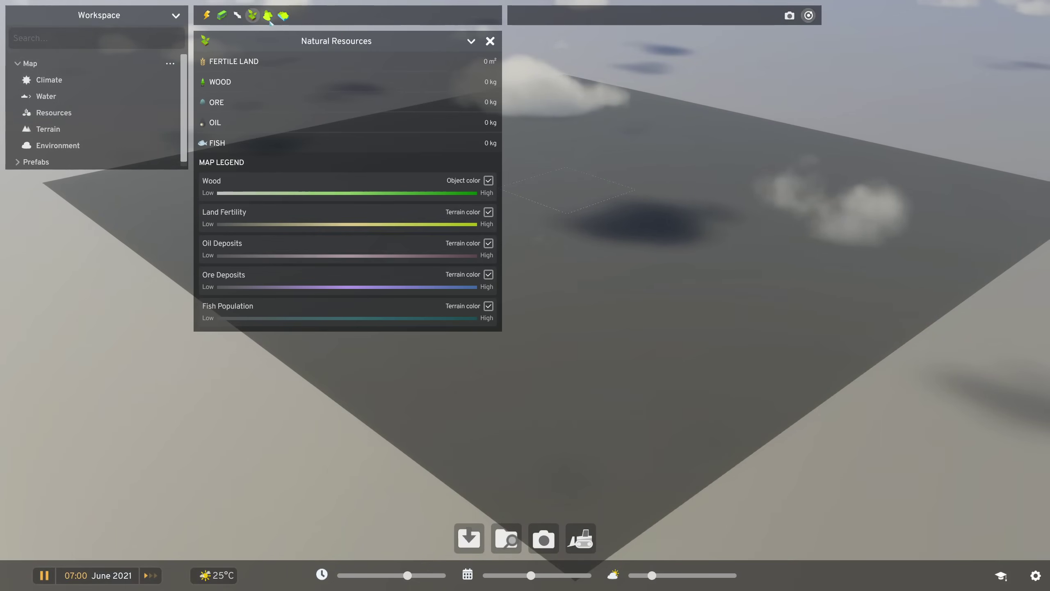
click(268, 15)
click(283, 14)
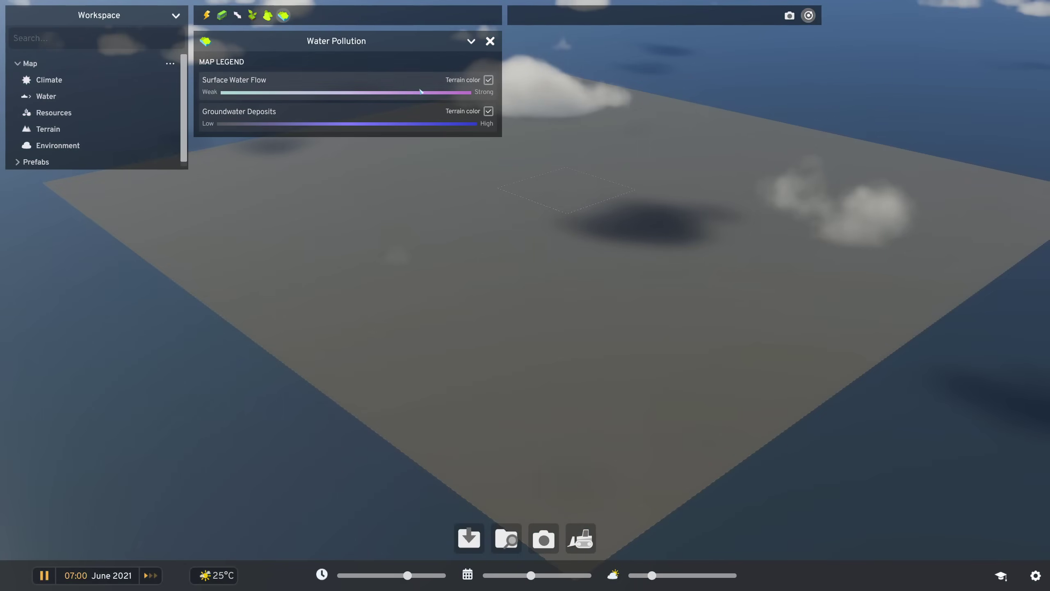
click(283, 15)
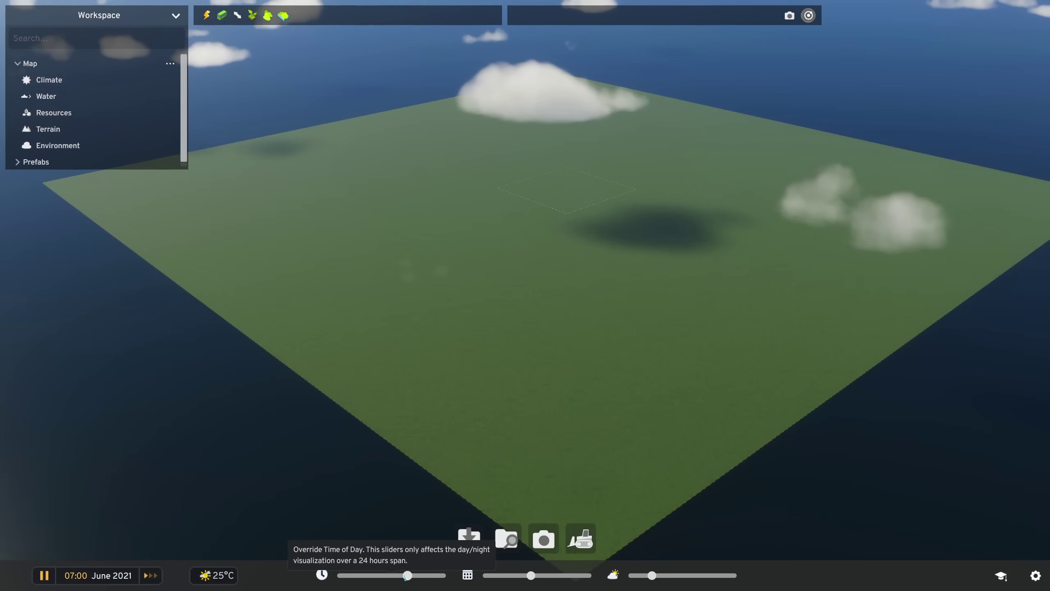
drag(407, 575, 411, 575)
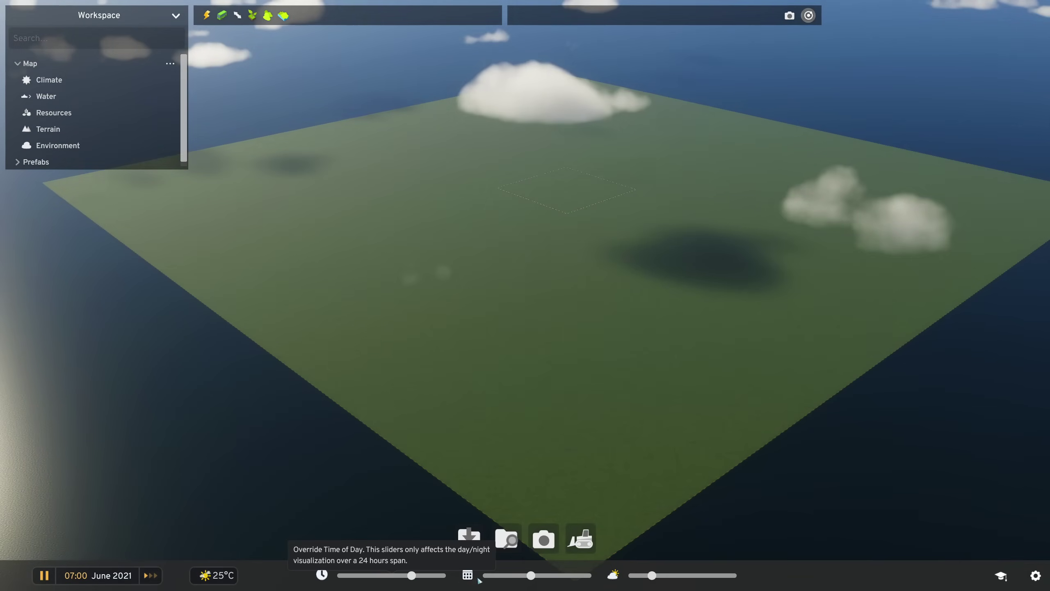
drag(531, 574, 535, 574)
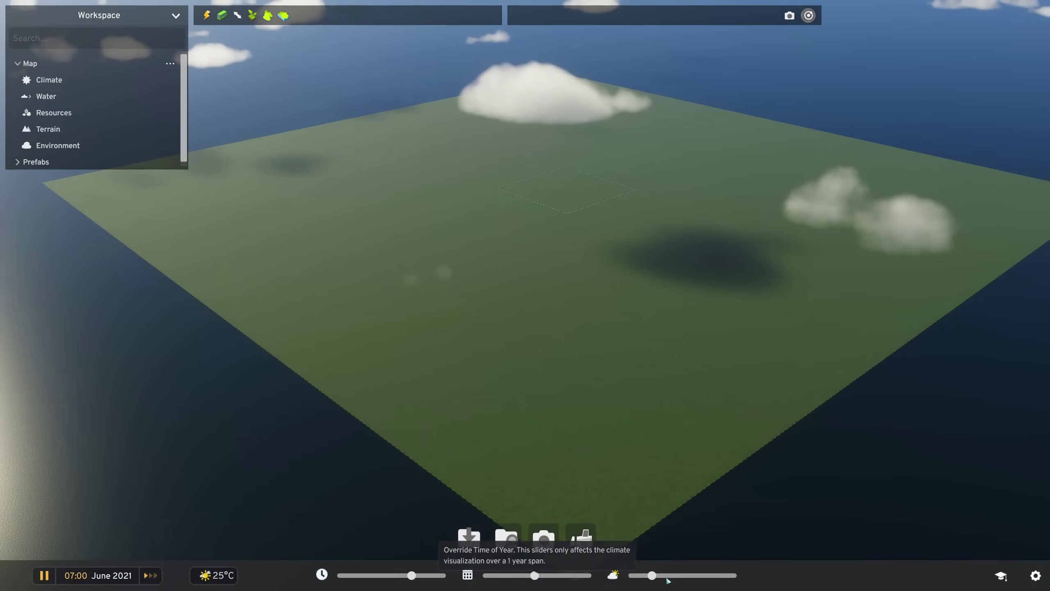
drag(654, 575, 632, 575)
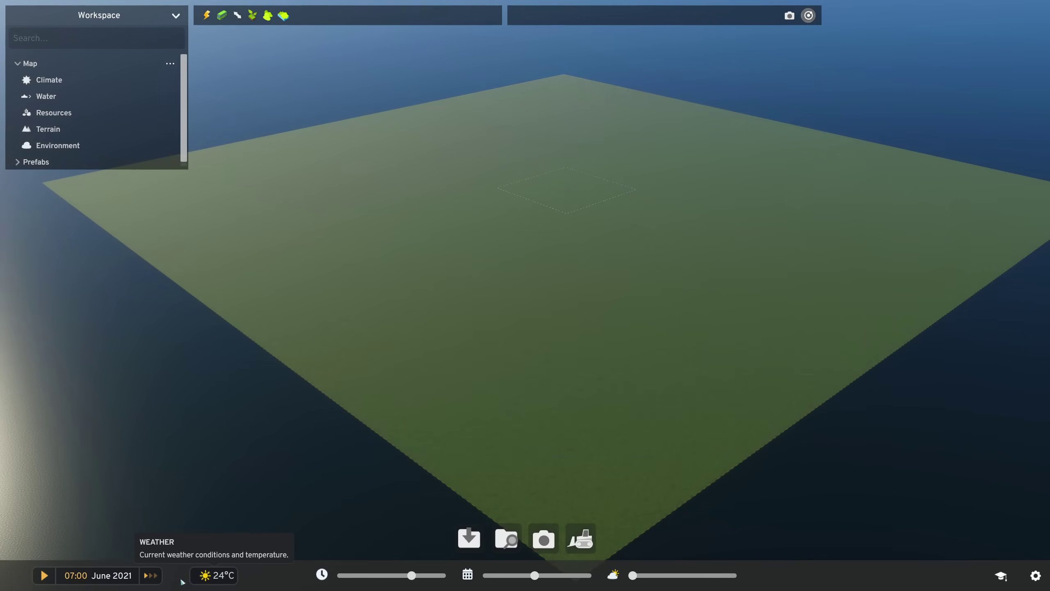
click(44, 575)
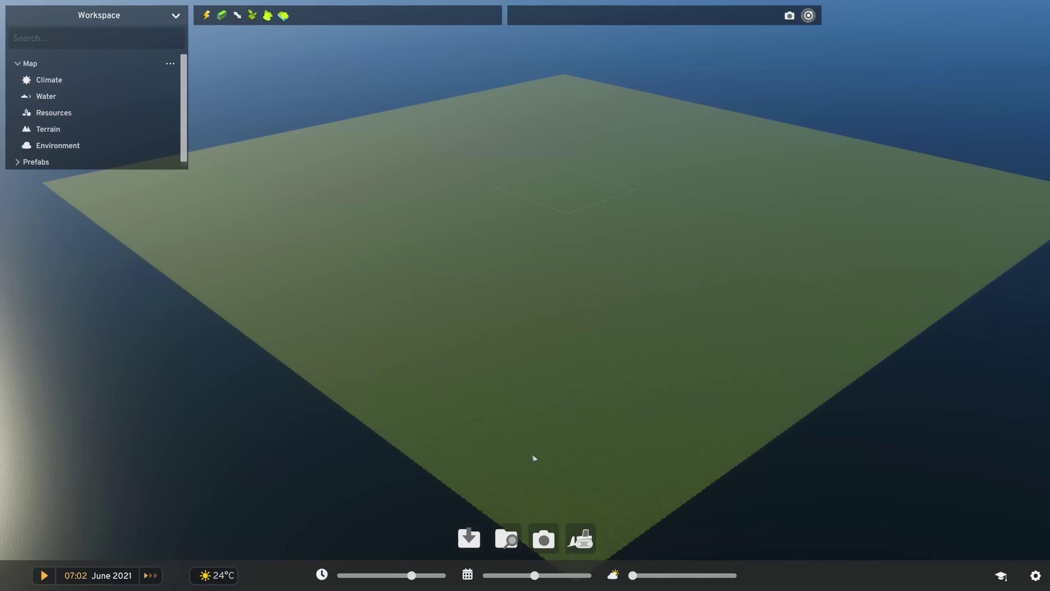
scroll(538, 384, down, 3)
scroll(524, 371, up, 5)
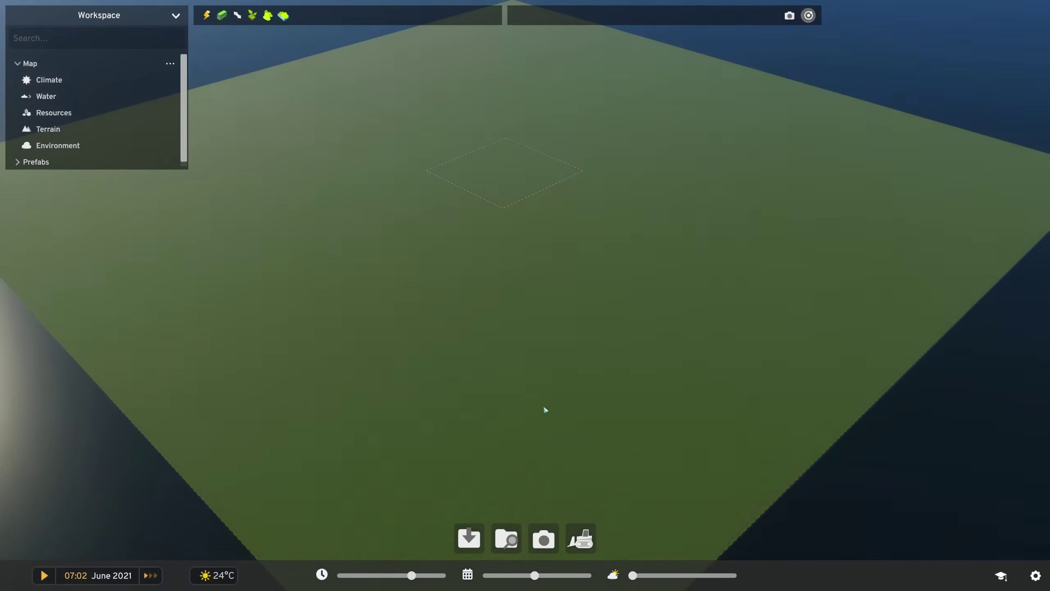
scroll(542, 406, up, 3)
scroll(555, 427, up, 3)
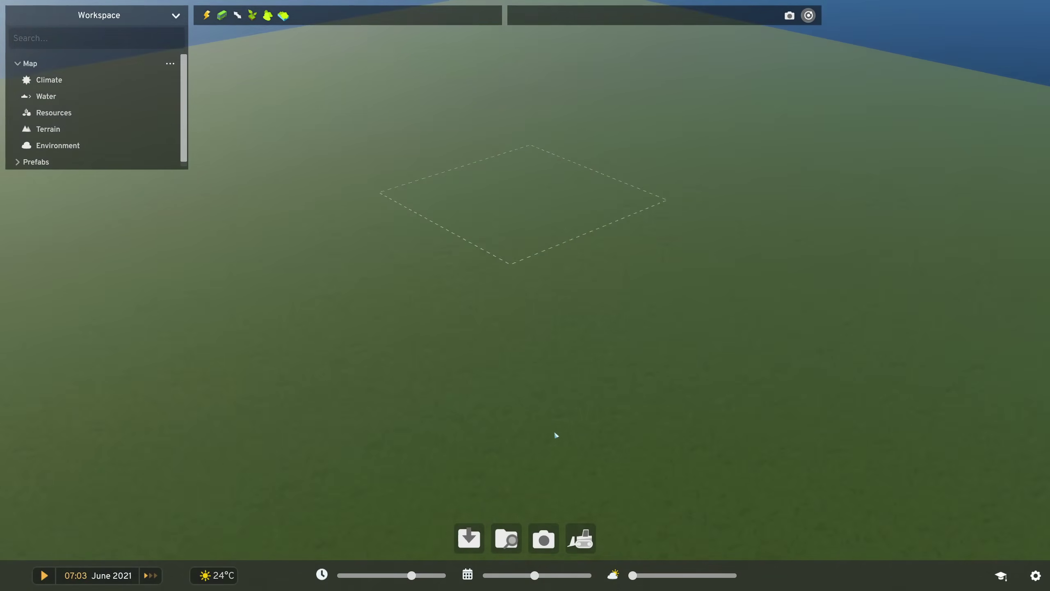
scroll(553, 435, up, 3)
scroll(554, 444, up, 3)
scroll(559, 452, down, 3)
scroll(557, 452, down, 3)
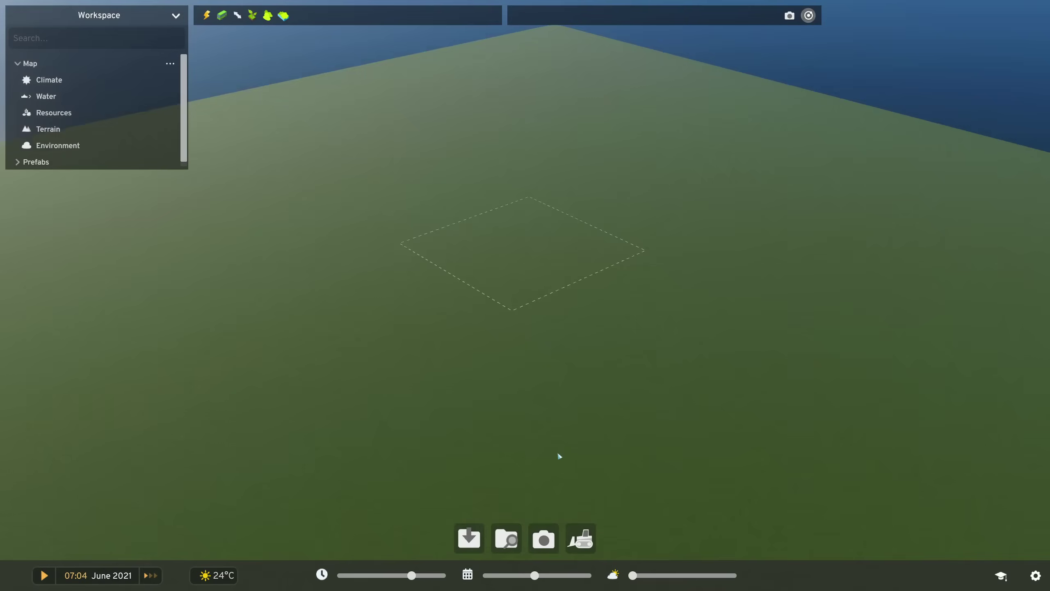
scroll(557, 452, down, 3)
scroll(557, 451, down, 3)
scroll(561, 425, down, 2)
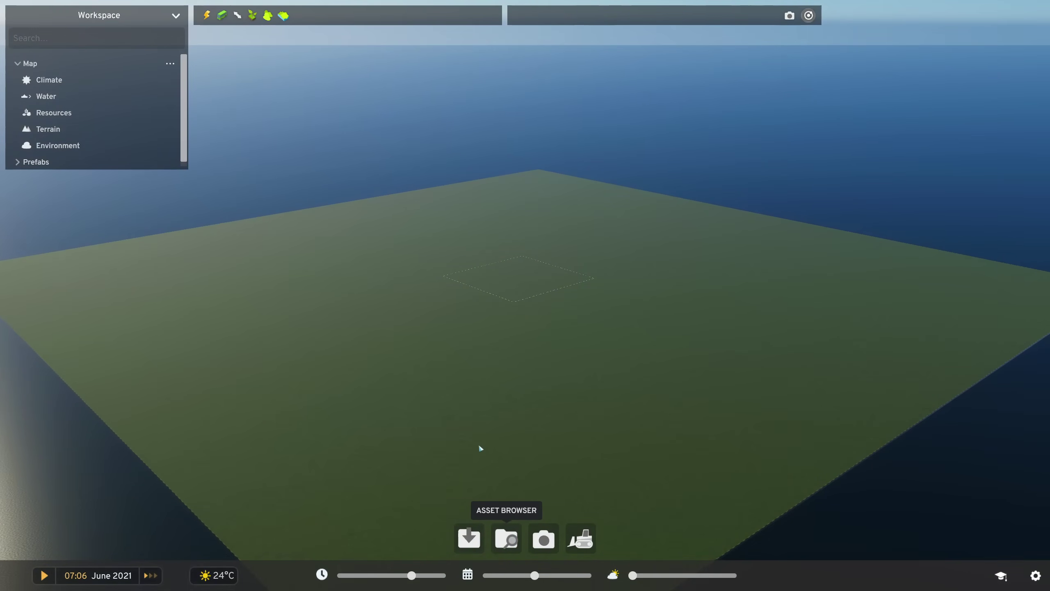
scroll(473, 385, down, 1)
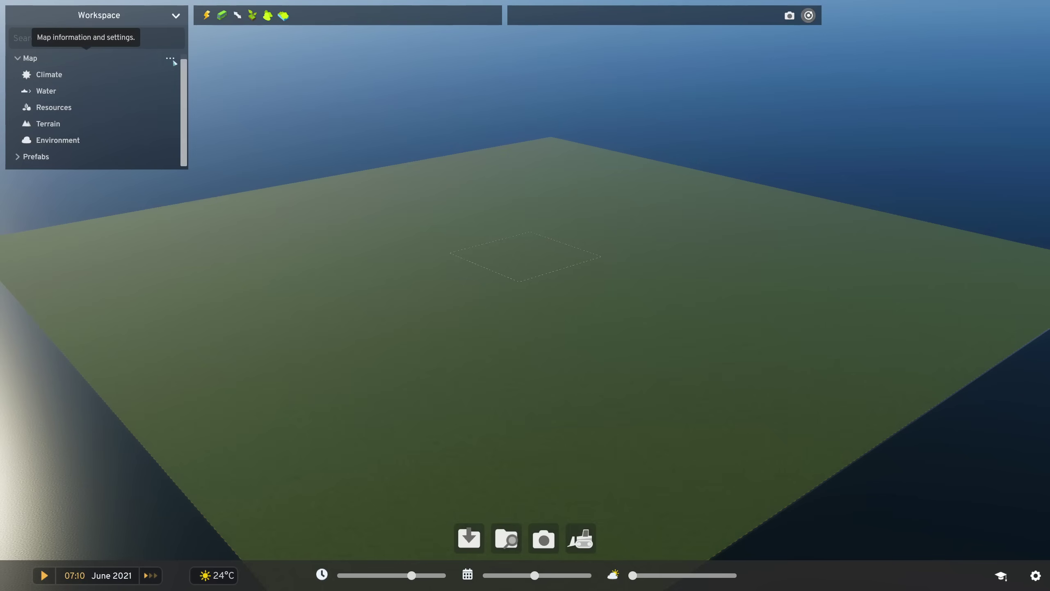
Check the Map options menu, then show the Map Inspector with its feature checklist
click(171, 59)
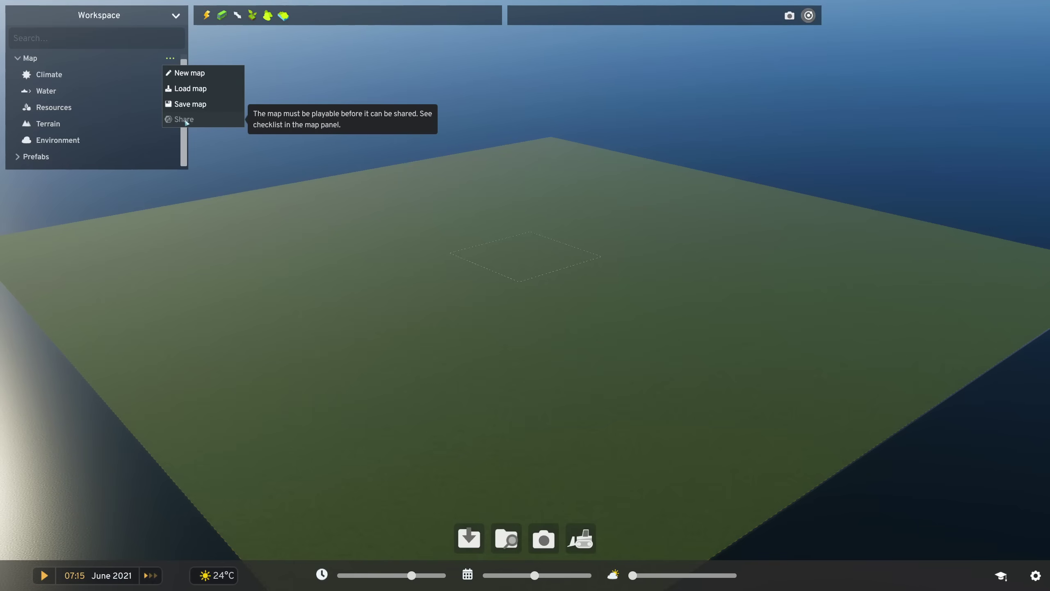
click(37, 62)
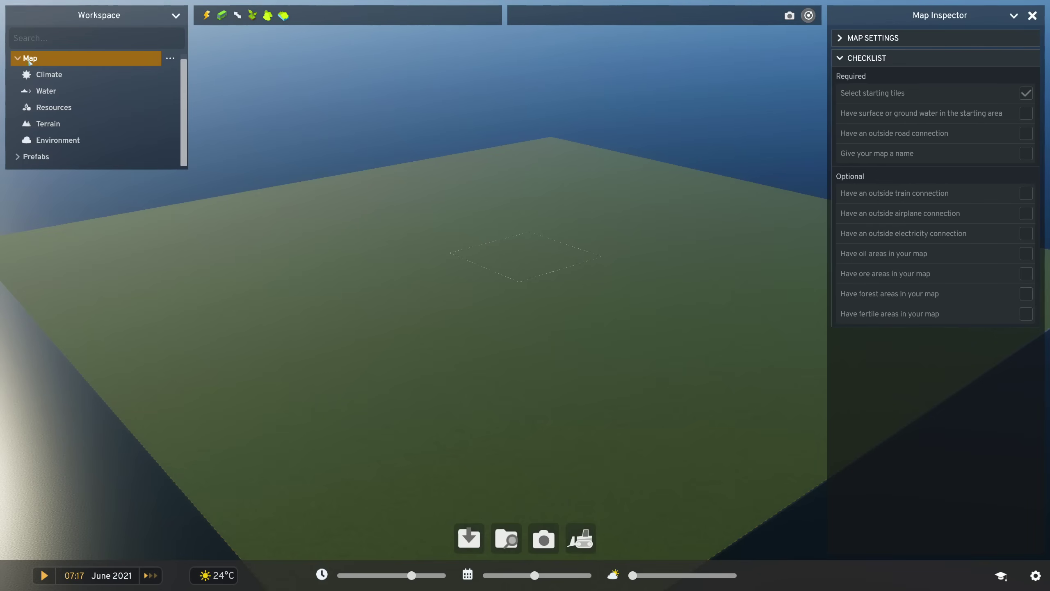
Expand the MAP SETTINGS section in the Map Inspector
click(845, 38)
scroll(923, 109, down, 2)
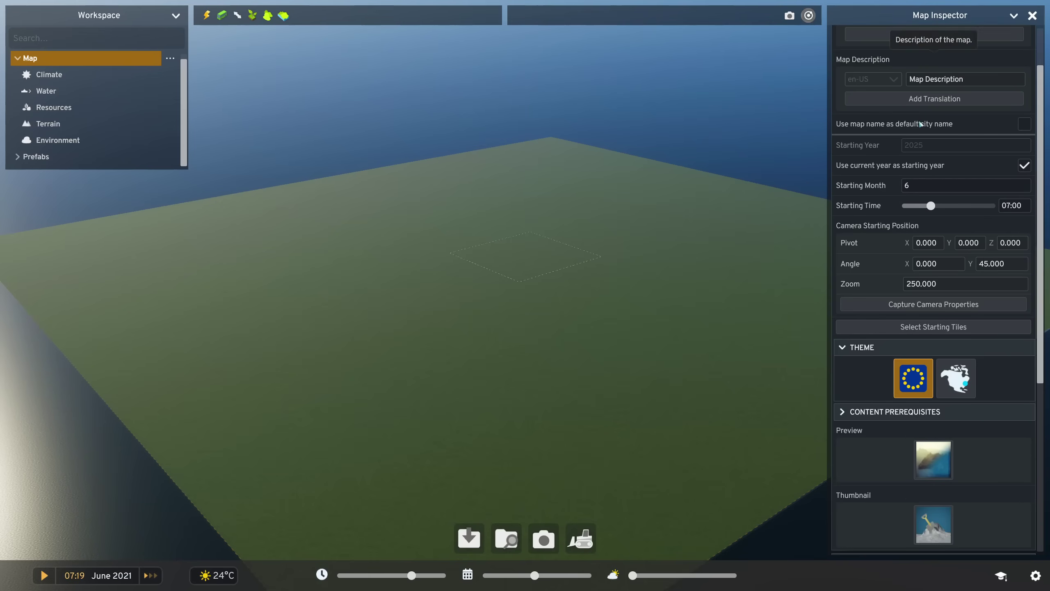
scroll(923, 109, down, 2)
scroll(944, 123, down, 2)
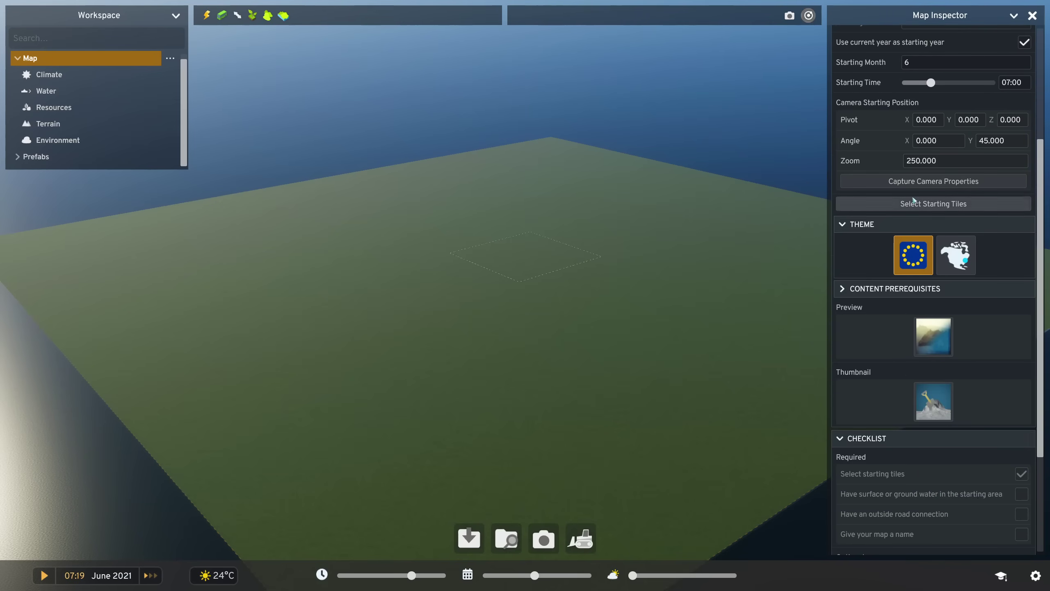
scroll(935, 206, up, 2)
scroll(957, 220, up, 2)
scroll(956, 219, down, 2)
scroll(962, 151, down, 2)
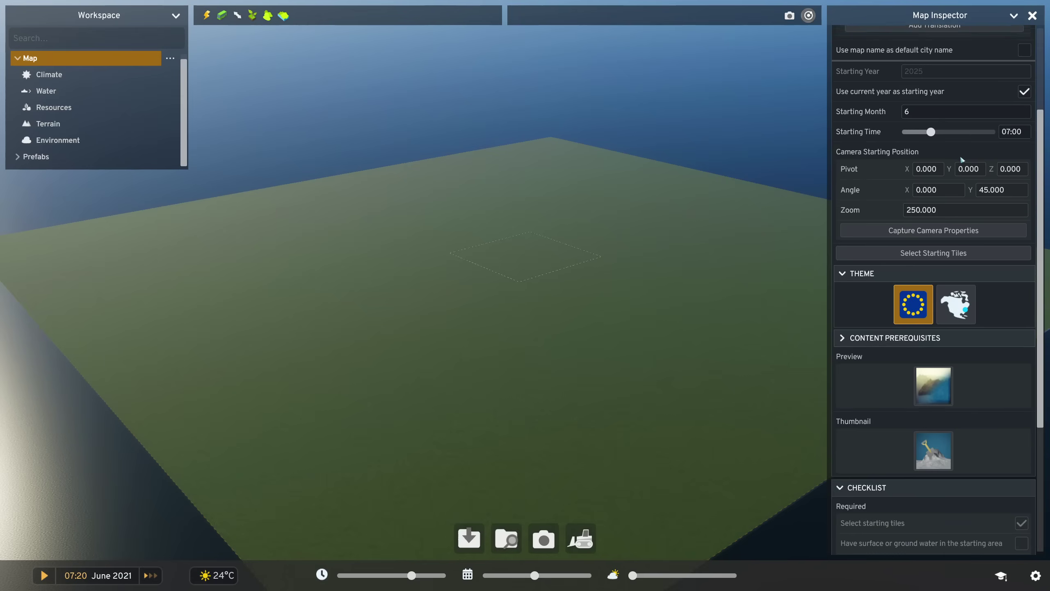
scroll(962, 123, down, 2)
scroll(890, 247, down, 2)
scroll(903, 222, down, 2)
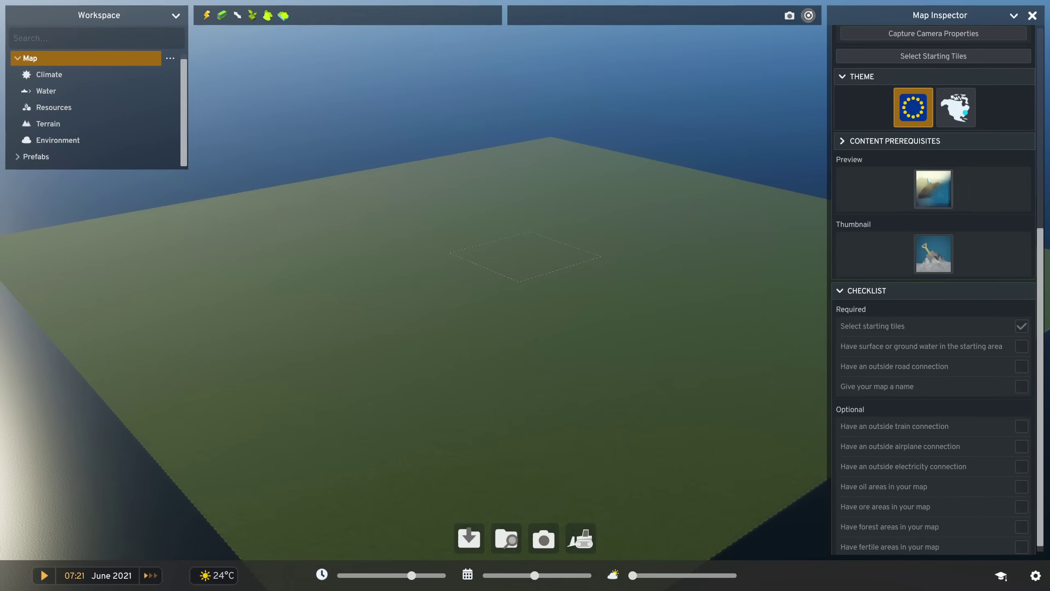
scroll(909, 206, down, 1)
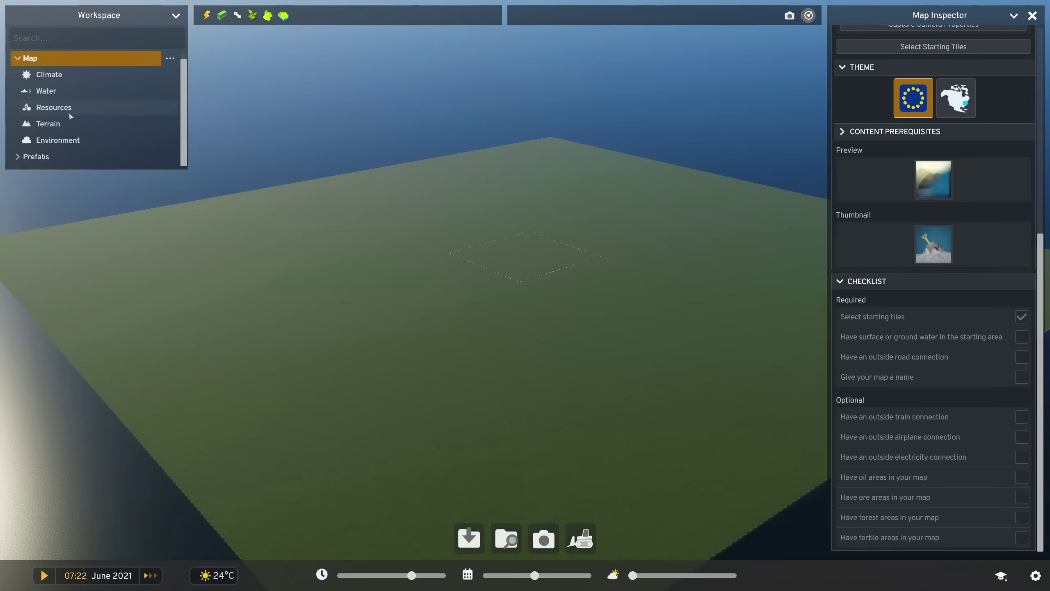
In the Climate settings, select the TemperateSanFranciscoClimate preset
click(50, 74)
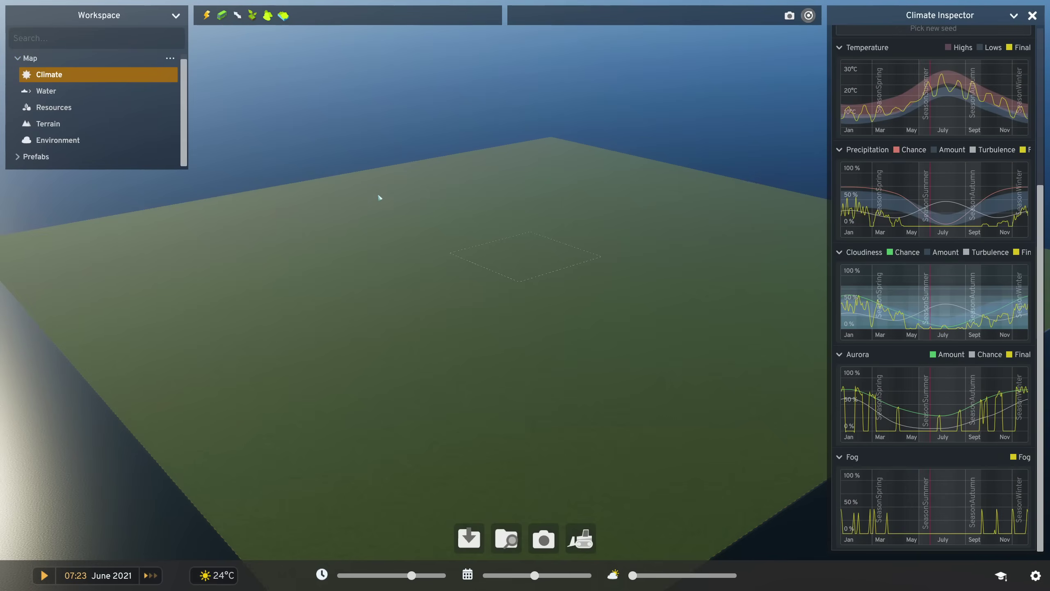
scroll(992, 221, up, 2)
scroll(992, 222, up, 2)
scroll(978, 230, up, 2)
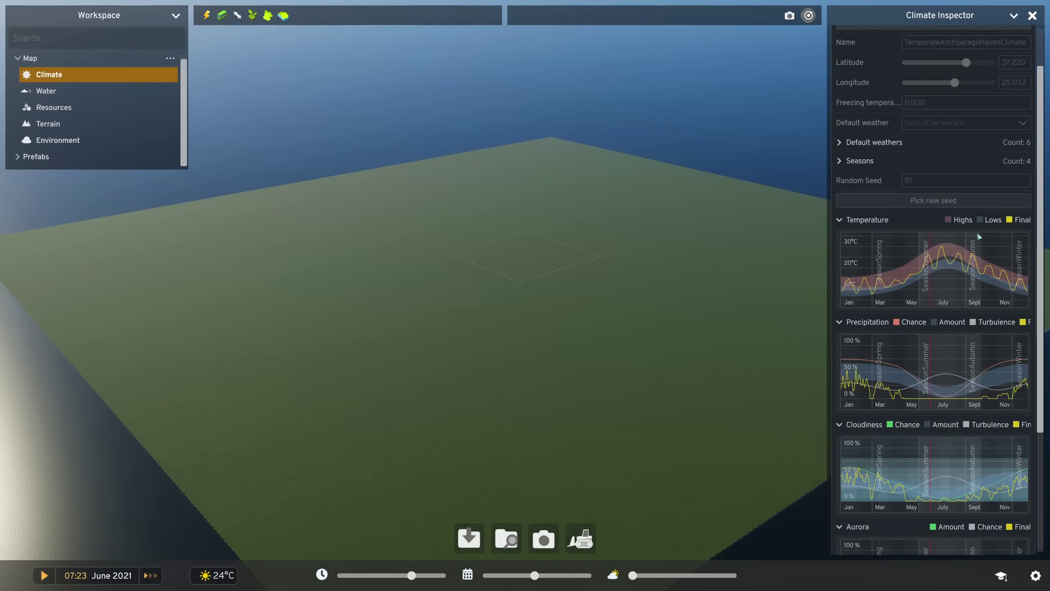
scroll(977, 232, up, 1)
scroll(976, 231, up, 1)
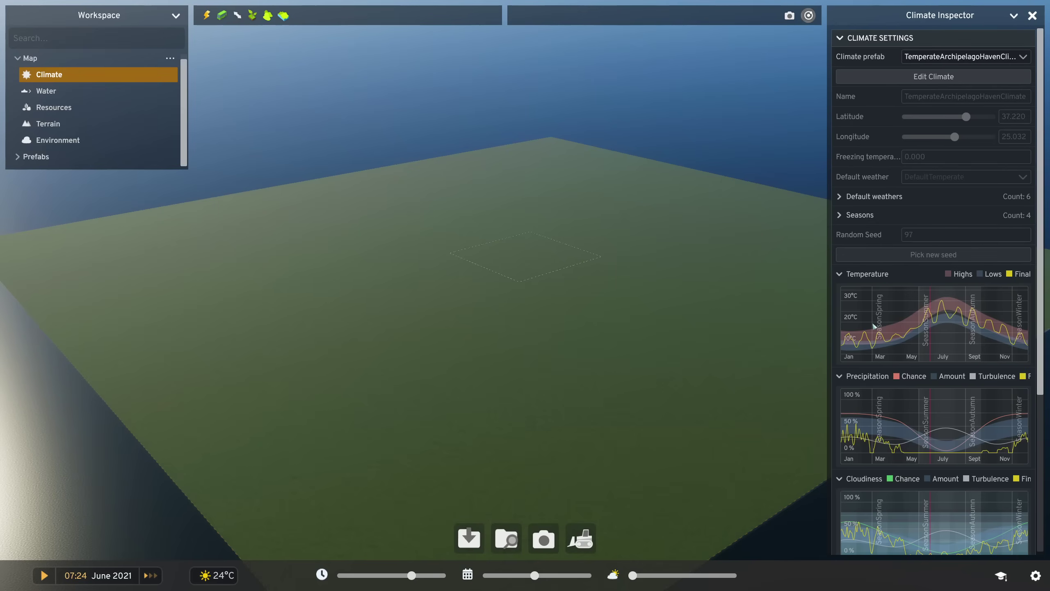
scroll(870, 388, down, 2)
scroll(869, 388, down, 1)
scroll(886, 411, down, 2)
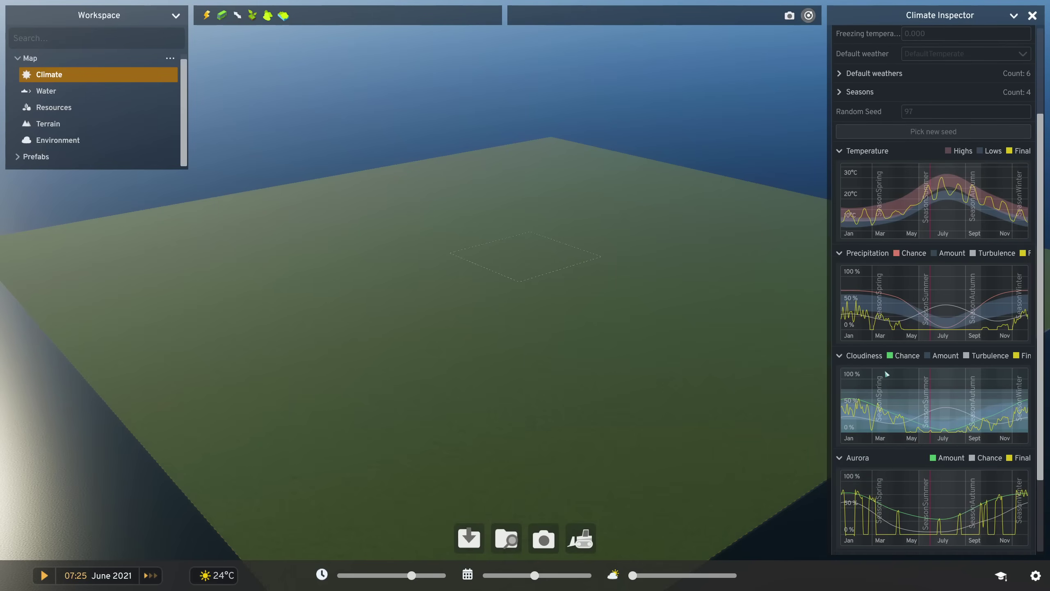
scroll(907, 429, down, 2)
scroll(907, 429, down, 2)
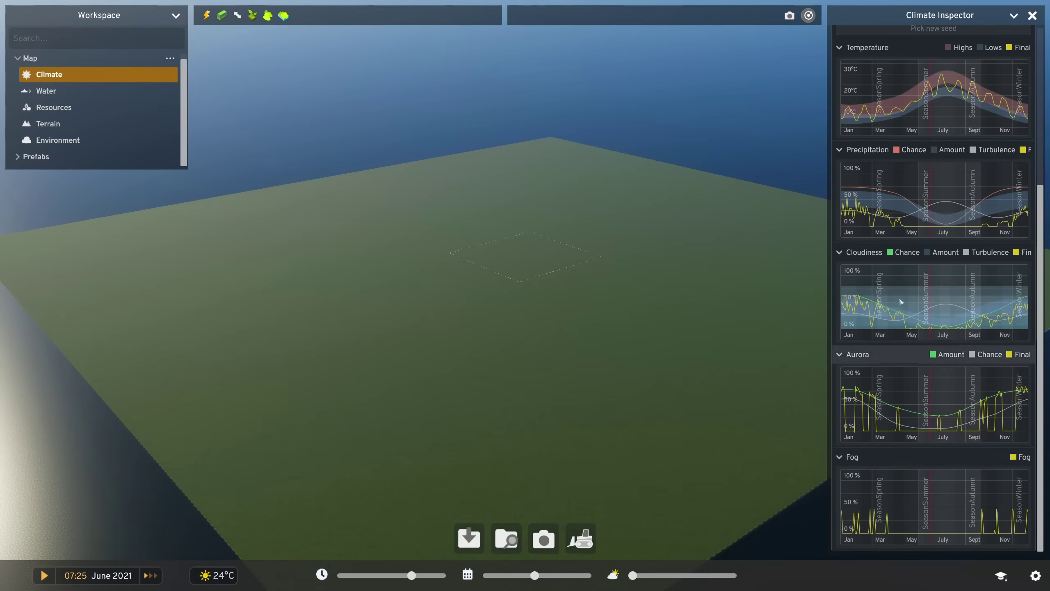
scroll(966, 328, up, 2)
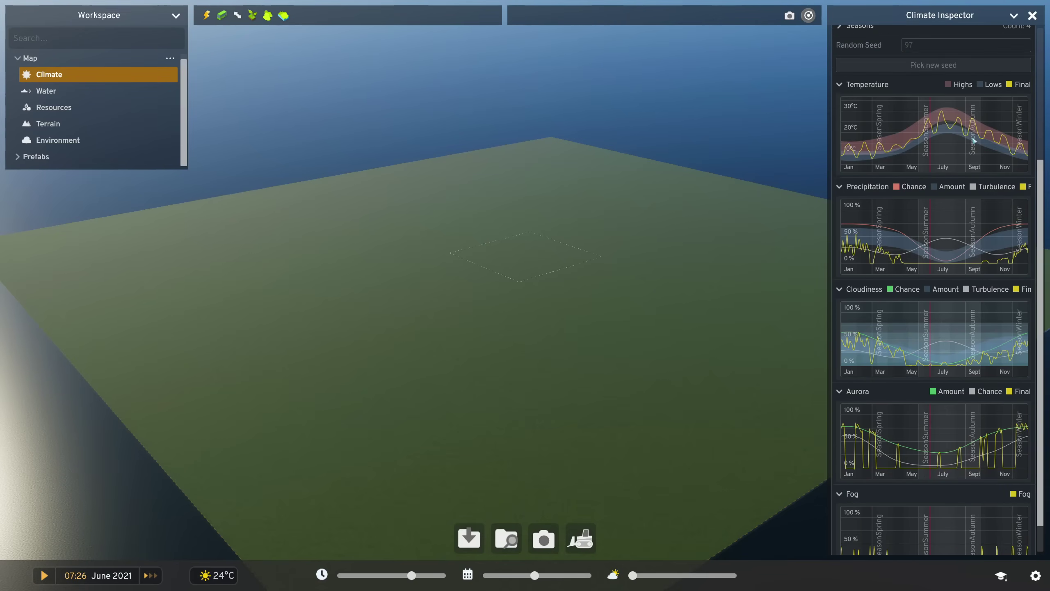
scroll(964, 247, up, 2)
scroll(961, 181, up, 2)
scroll(957, 166, up, 3)
scroll(957, 166, up, 2)
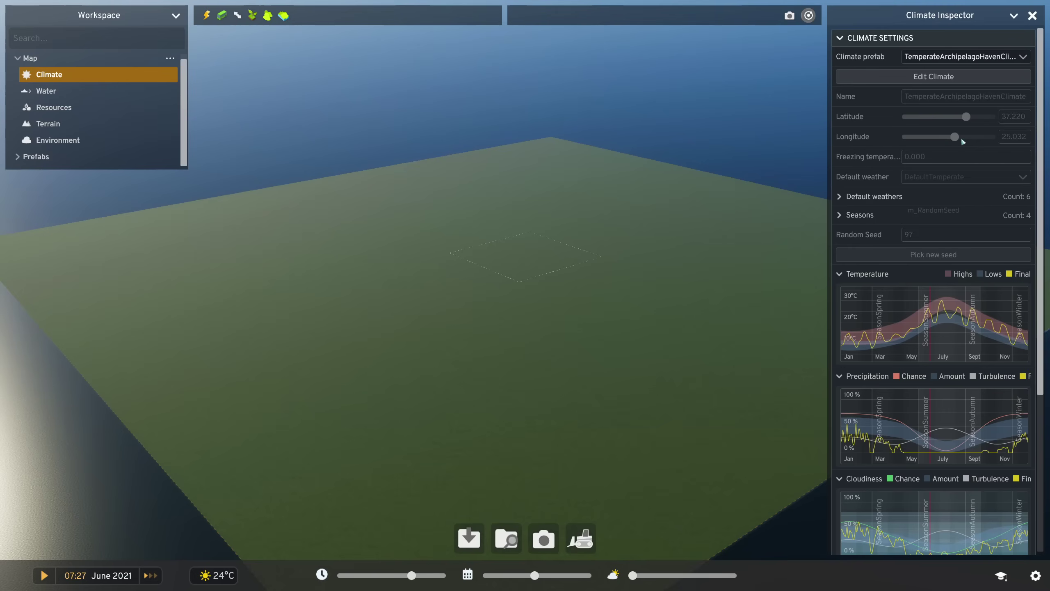
click(964, 56)
scroll(928, 181, down, 1)
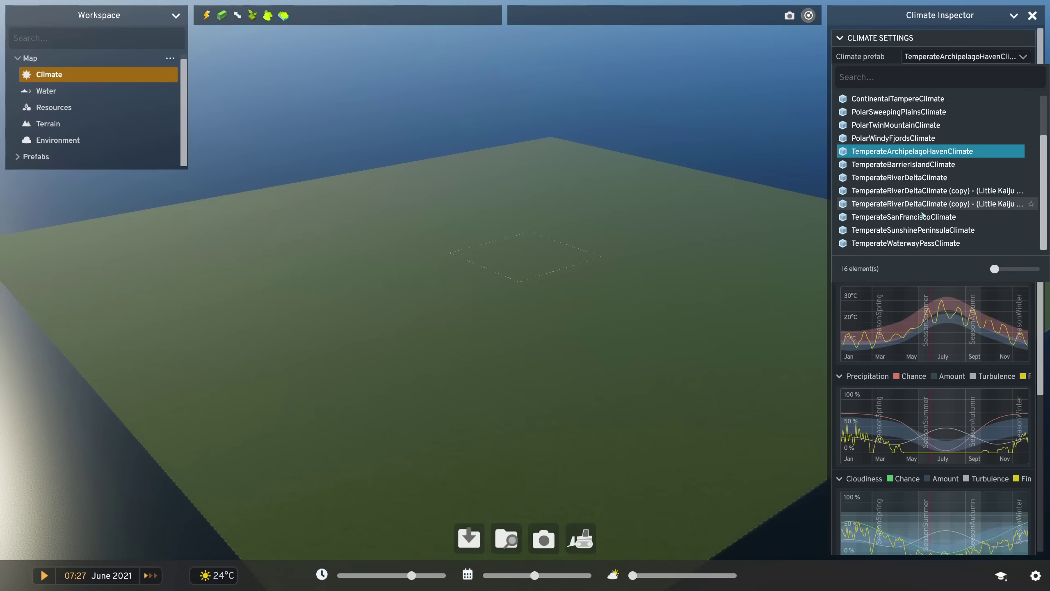
click(904, 217)
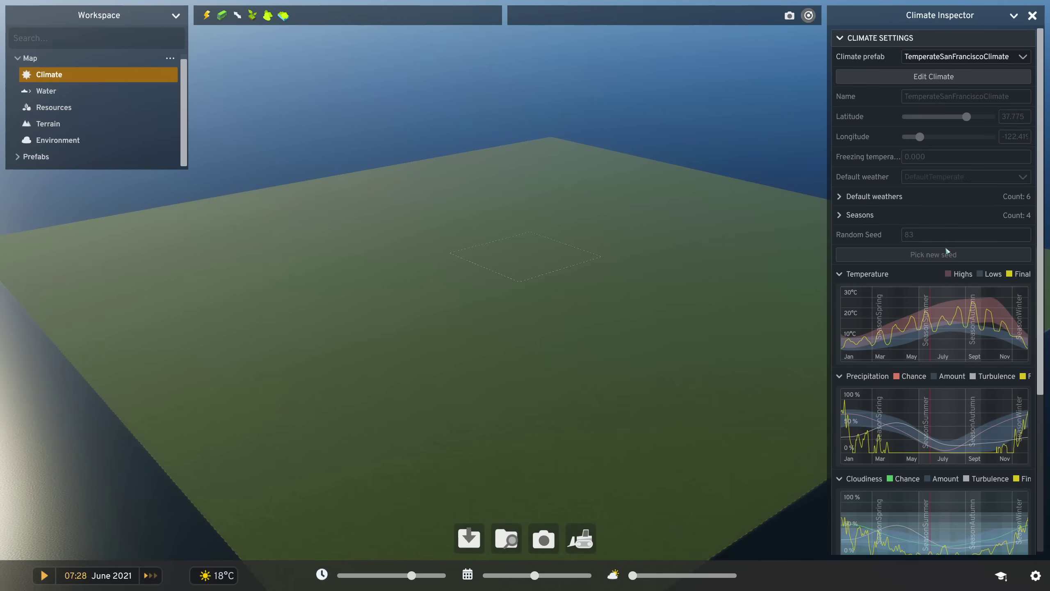
scroll(932, 187, down, 3)
scroll(971, 304, down, 3)
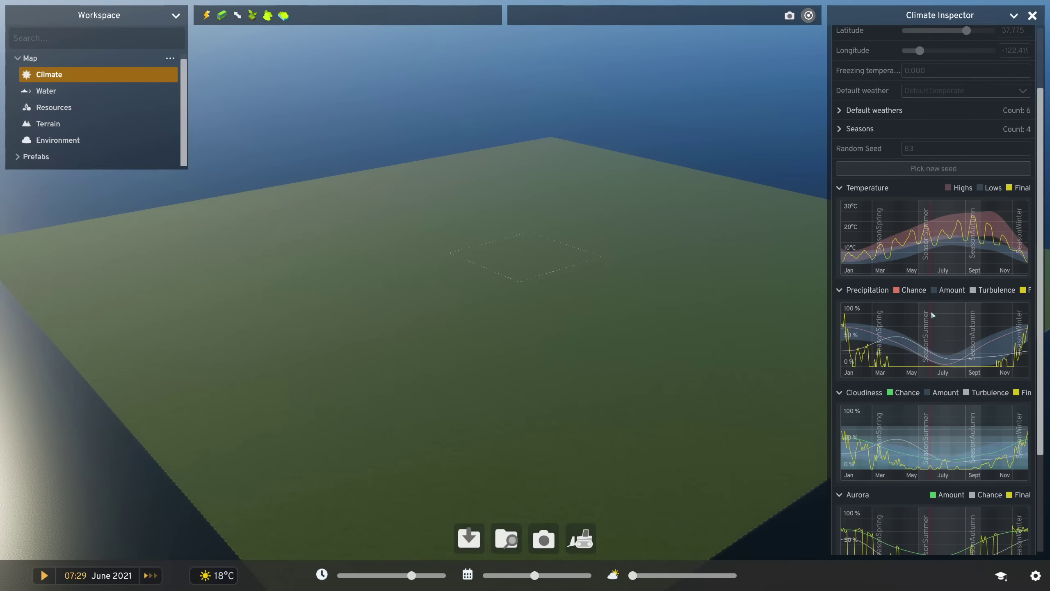
scroll(931, 316, down, 2)
scroll(928, 344, down, 2)
mouse_move(937, 326)
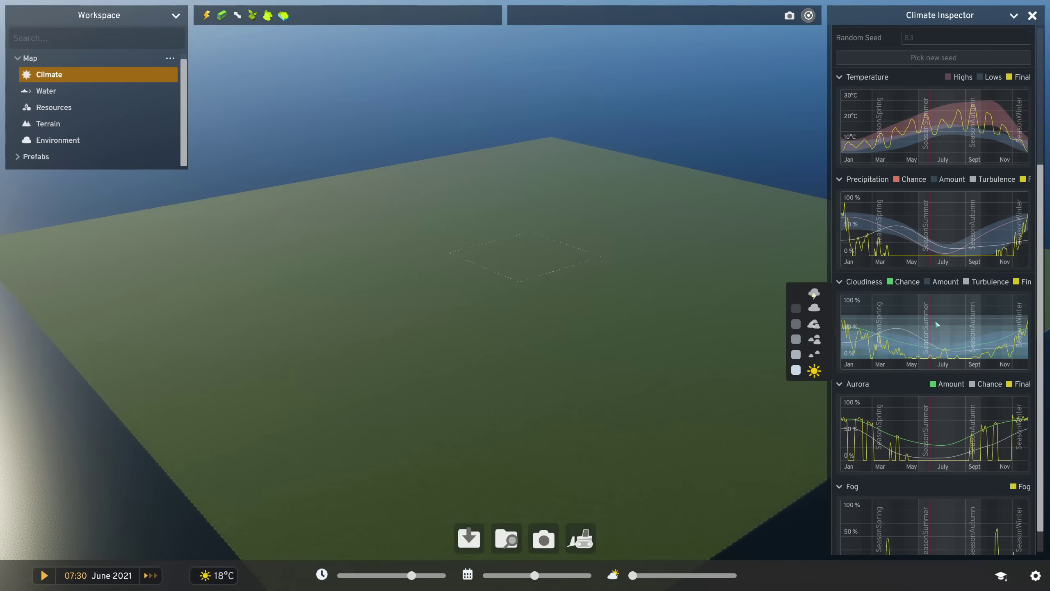
scroll(935, 320, up, 3)
scroll(936, 328, up, 3)
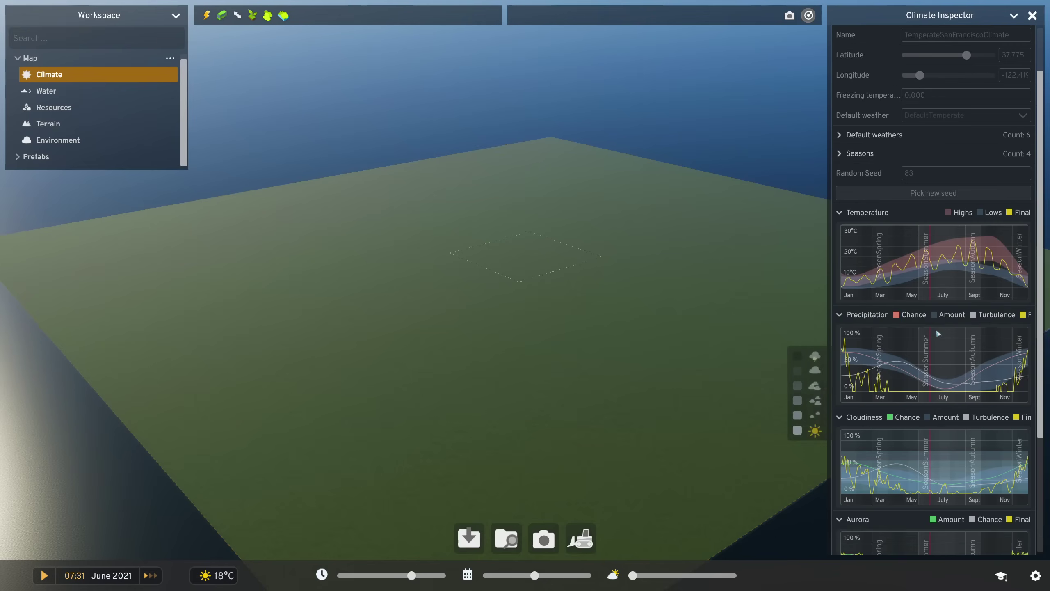
scroll(935, 328, up, 2)
click(964, 56)
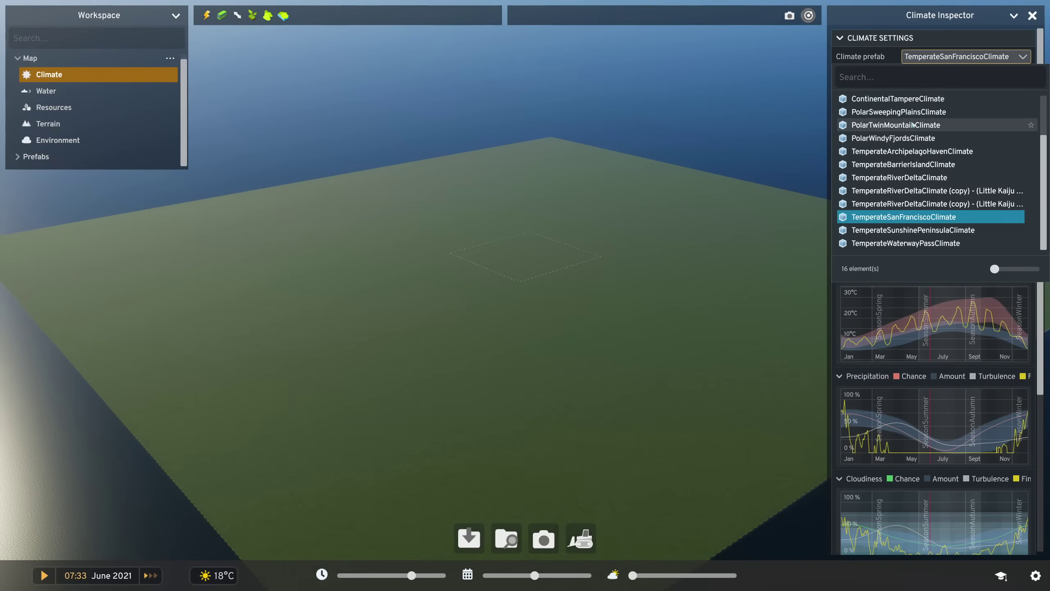
Use an editable PolarTwinMountainClimate copy, raising January's high temperature and aurora amount
click(896, 124)
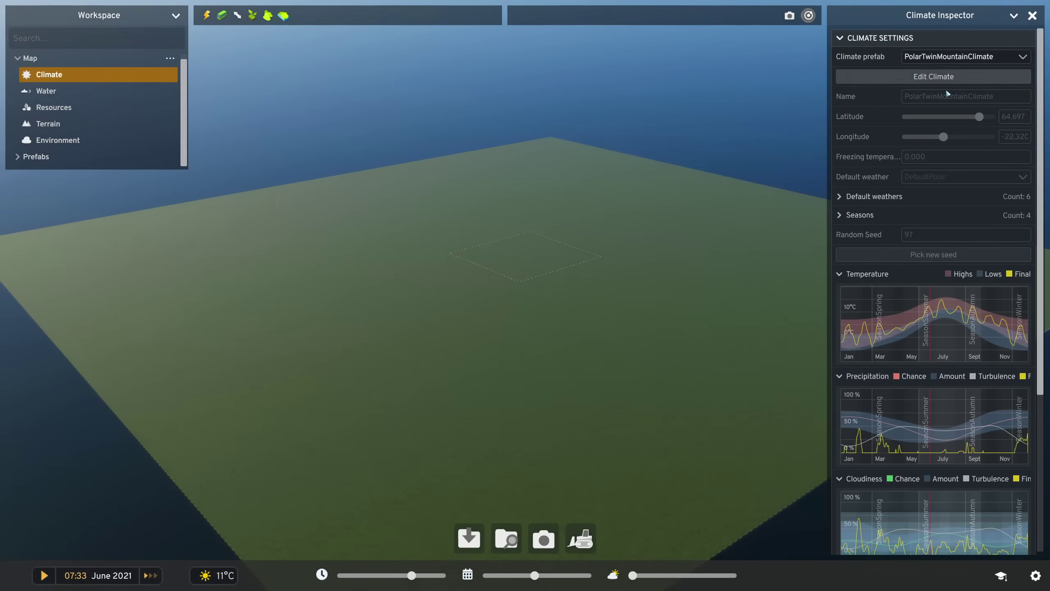
click(930, 76)
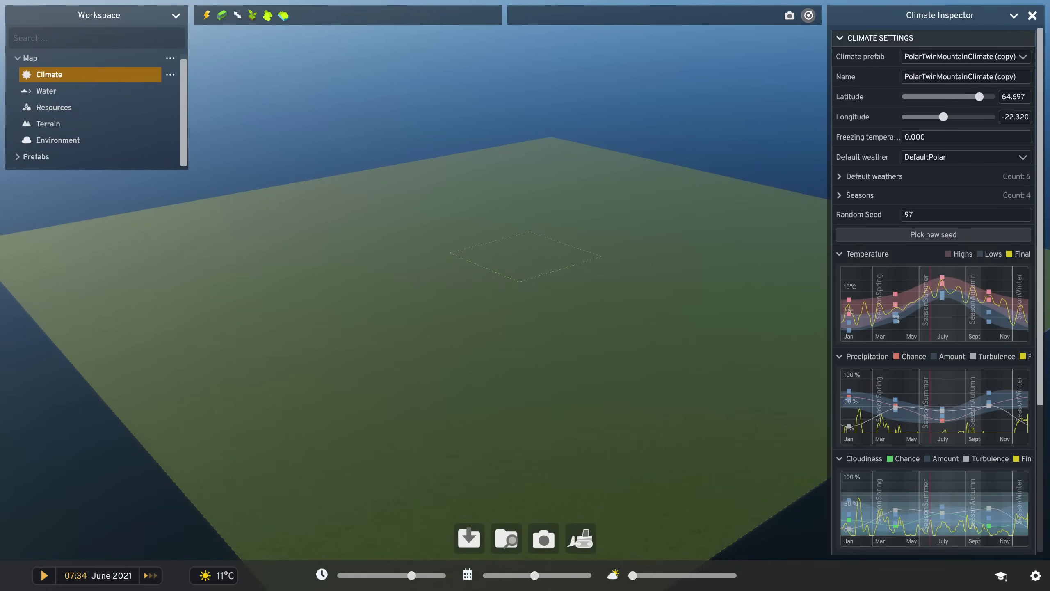
mouse_move(850, 300)
mouse_down()
mouse_move(849, 286)
mouse_move(897, 319)
mouse_up()
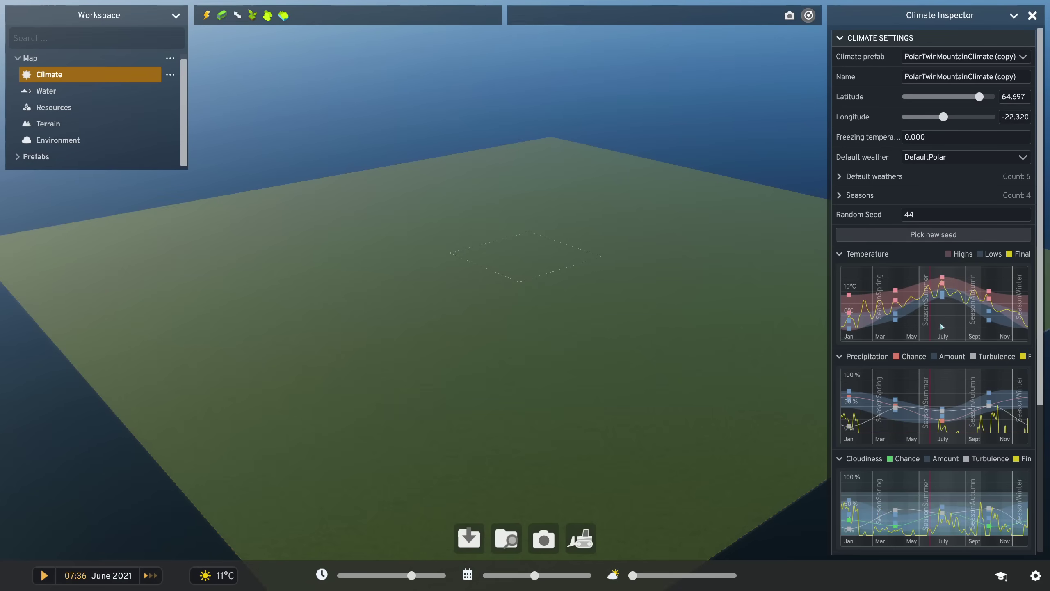
scroll(942, 234, down, 5)
scroll(942, 235, down, 5)
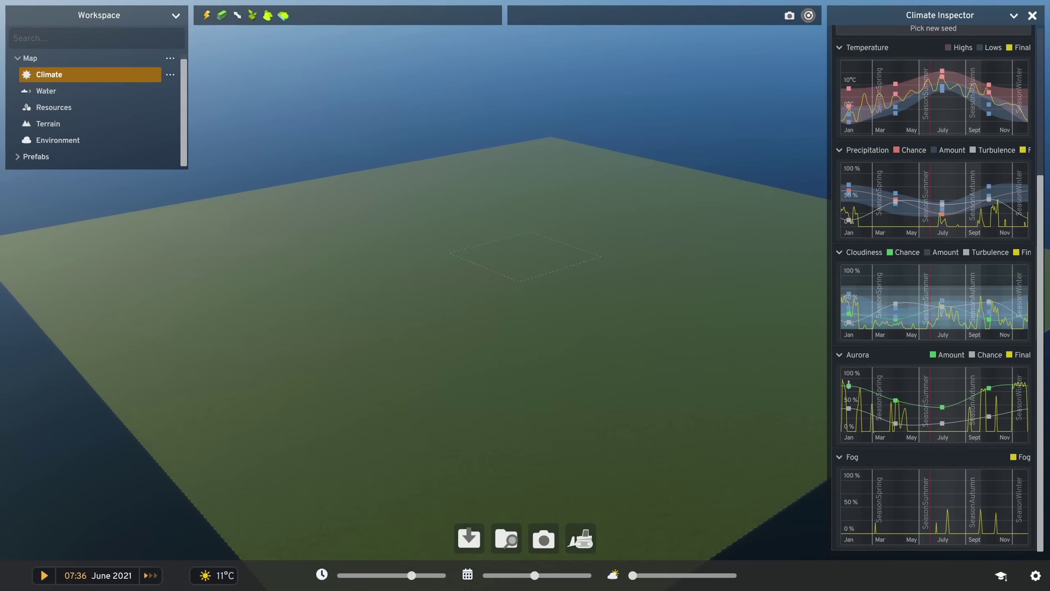
drag(851, 387, 850, 379)
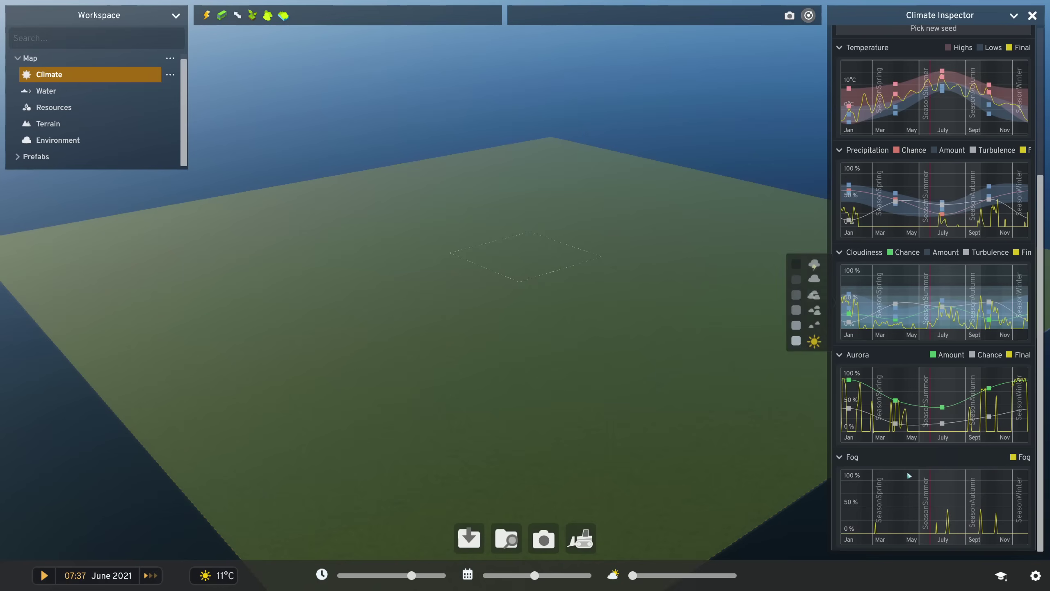
scroll(919, 312, up, 5)
scroll(919, 299, up, 1)
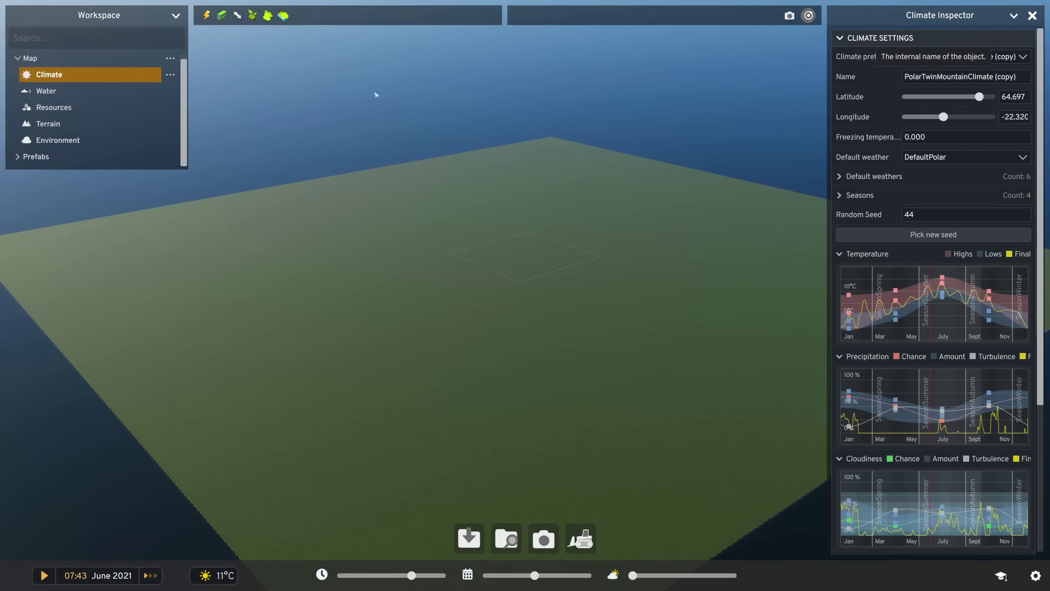
Look at the Climate row's Share option, then show the map's Water settings
click(170, 76)
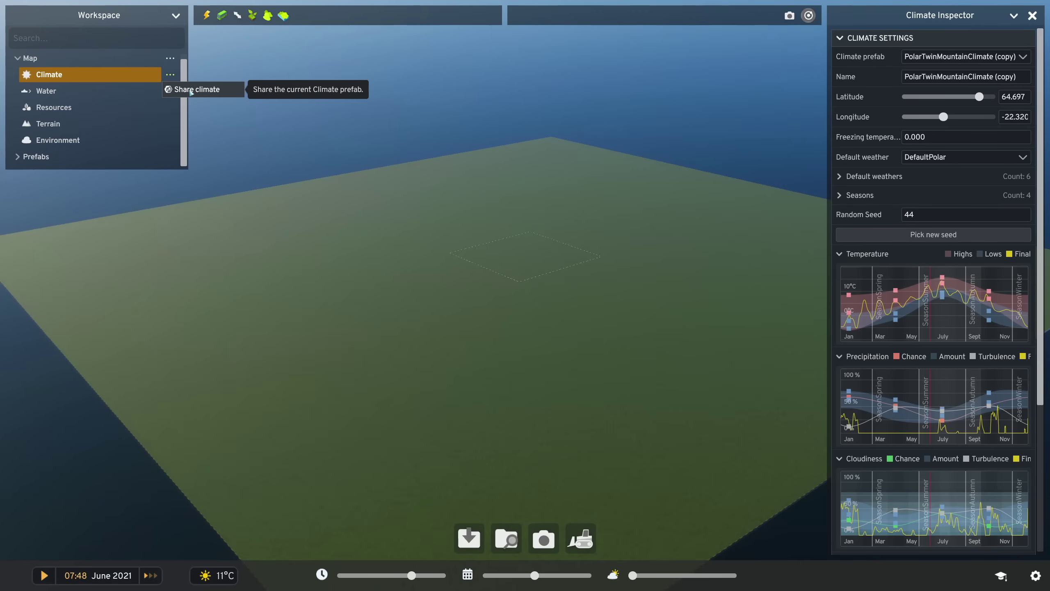
click(77, 91)
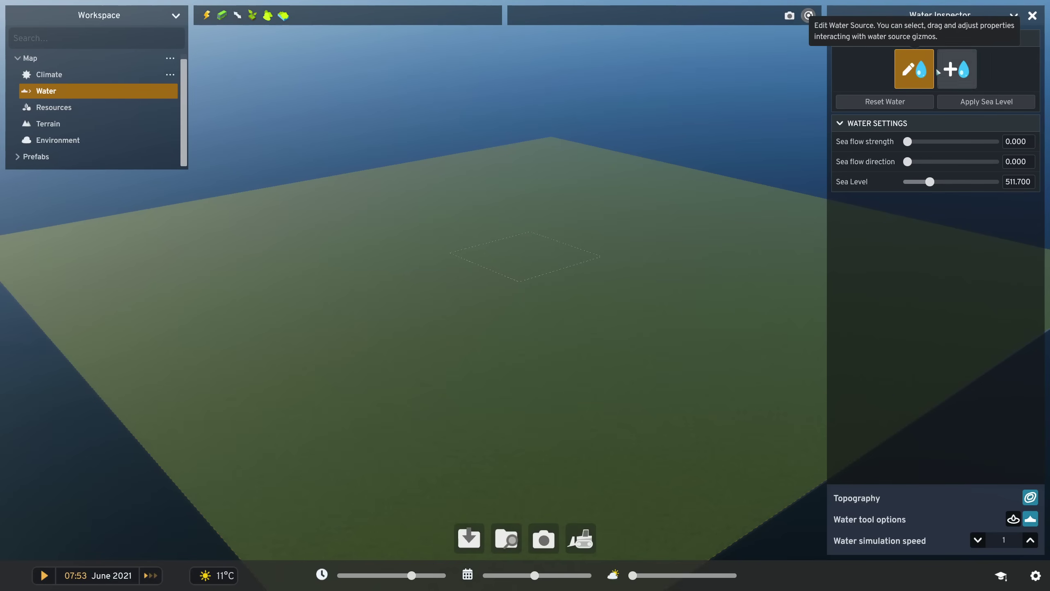
Drop the sea level to about 492.9 so the land is dry, and toggle water source names
click(956, 69)
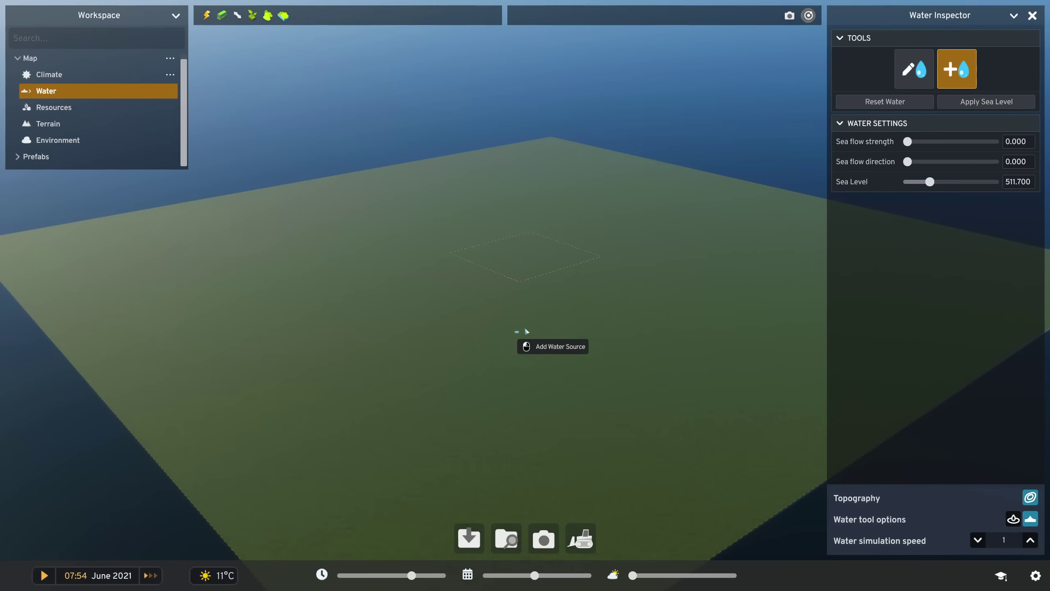
click(915, 74)
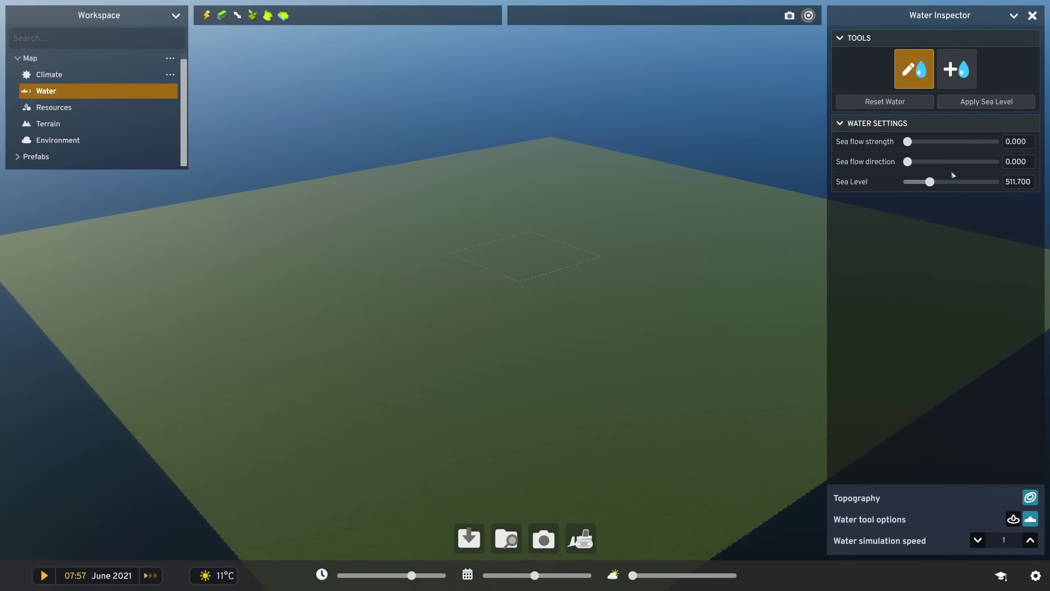
drag(931, 182, 932, 182)
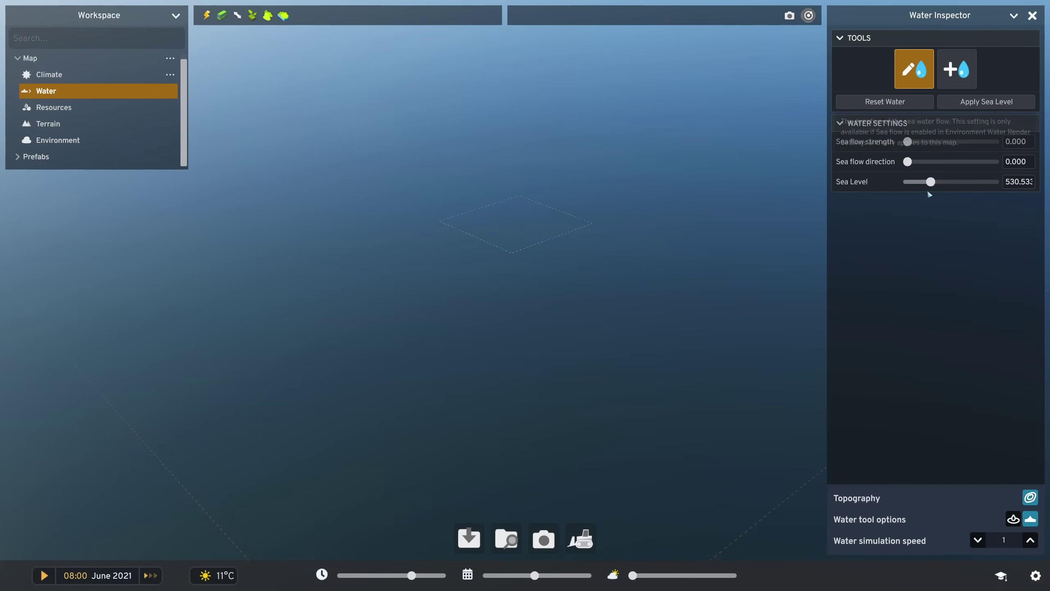
drag(931, 182, 928, 181)
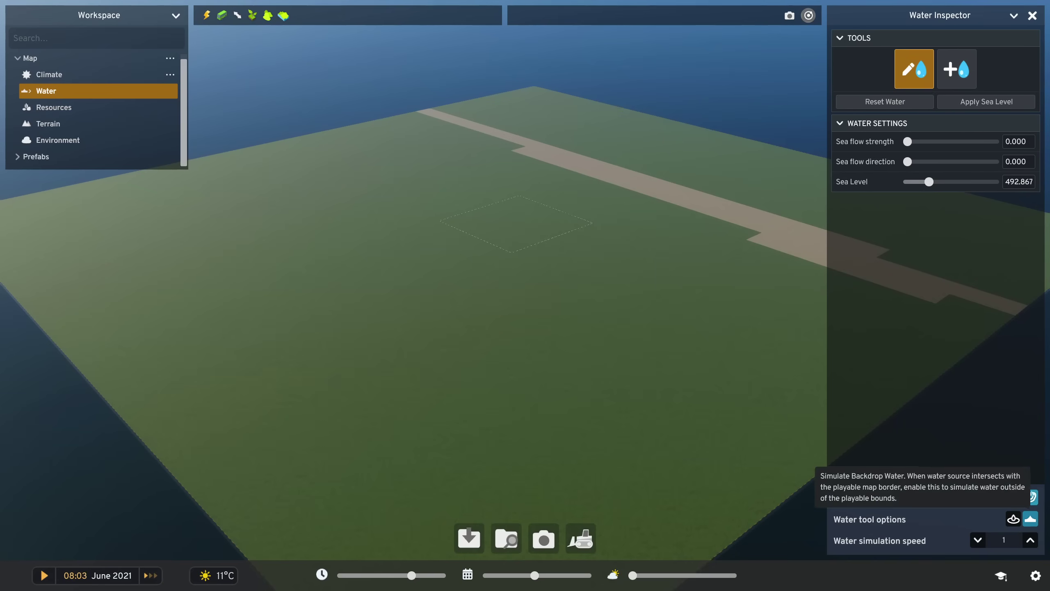
click(1013, 519)
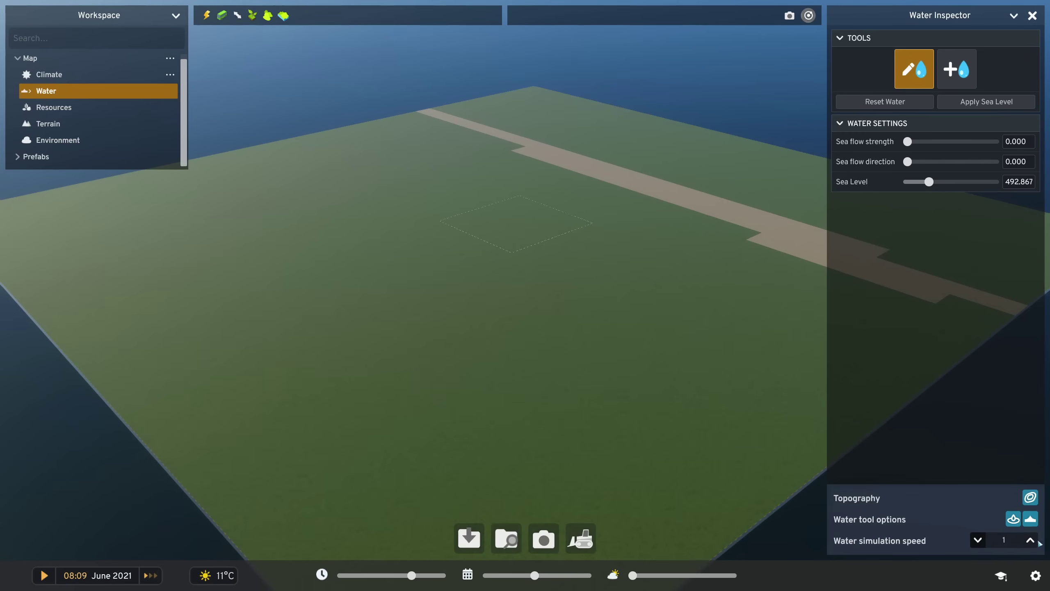
Adjust the water simulation speed with its arrows until it reads 16
click(1031, 540)
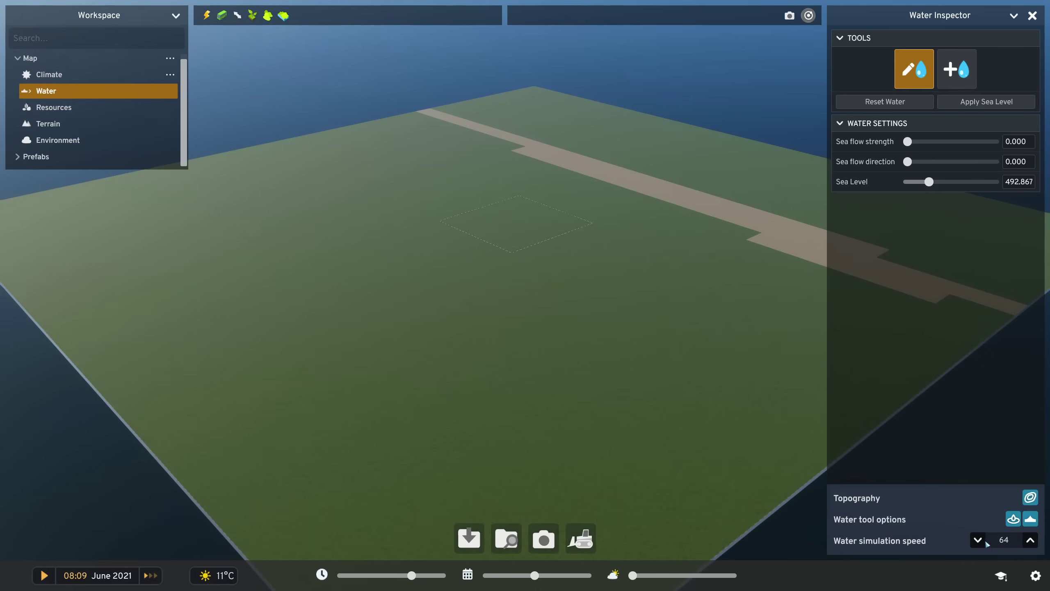
double_click(979, 540)
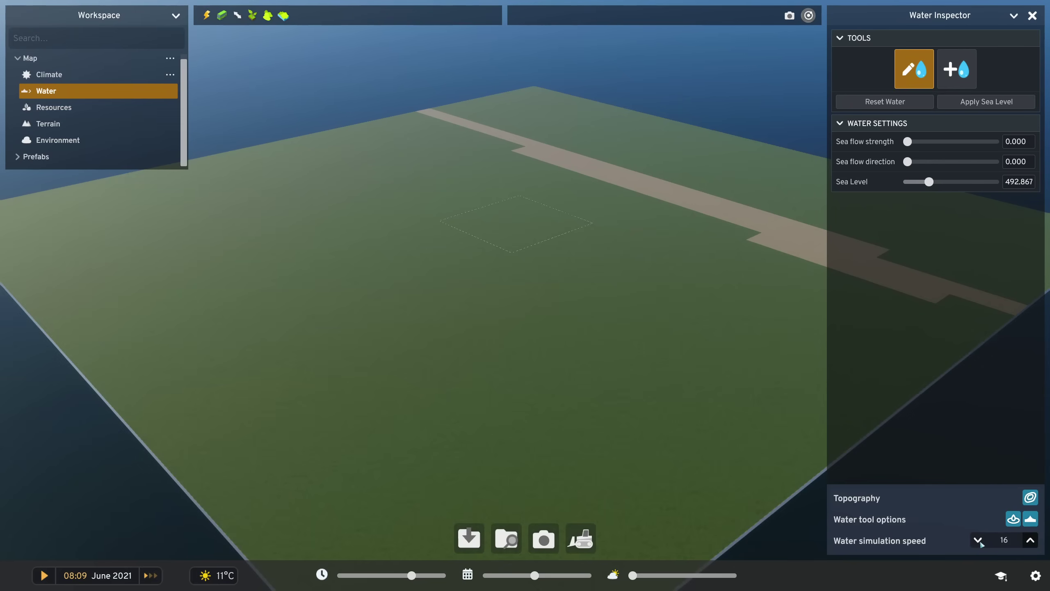
click(1031, 540)
click(1014, 16)
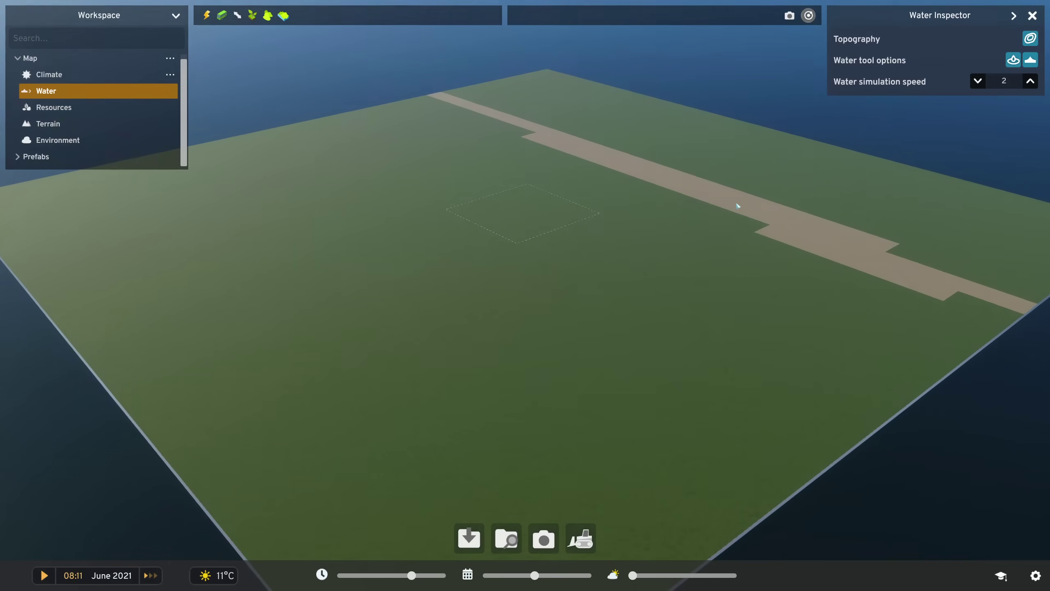
click(1031, 83)
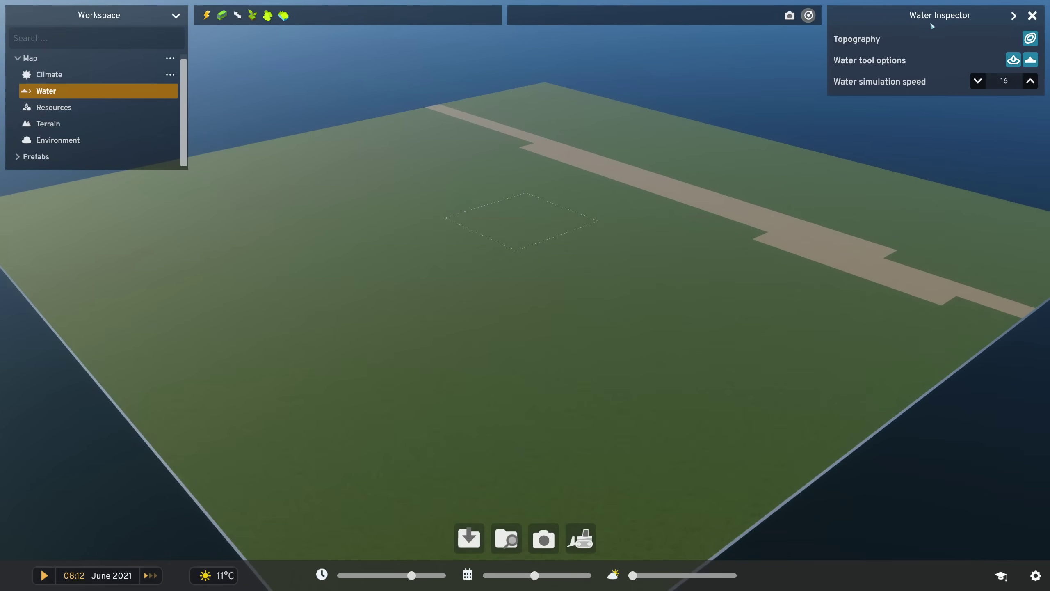
Switch the Water Inspector between full and compact form while panning, leaving it compact
click(1014, 16)
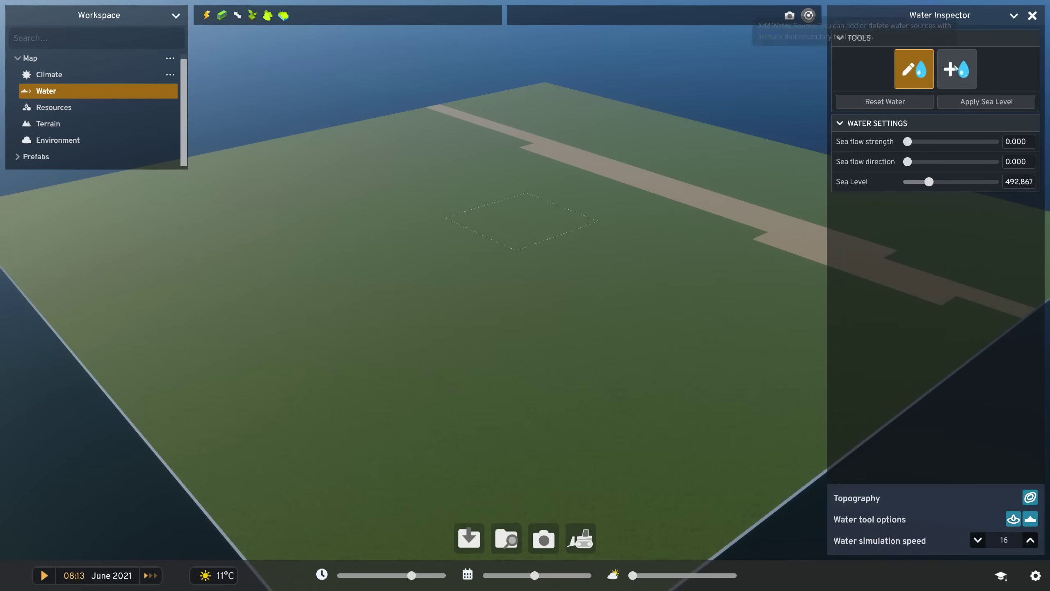
click(1015, 15)
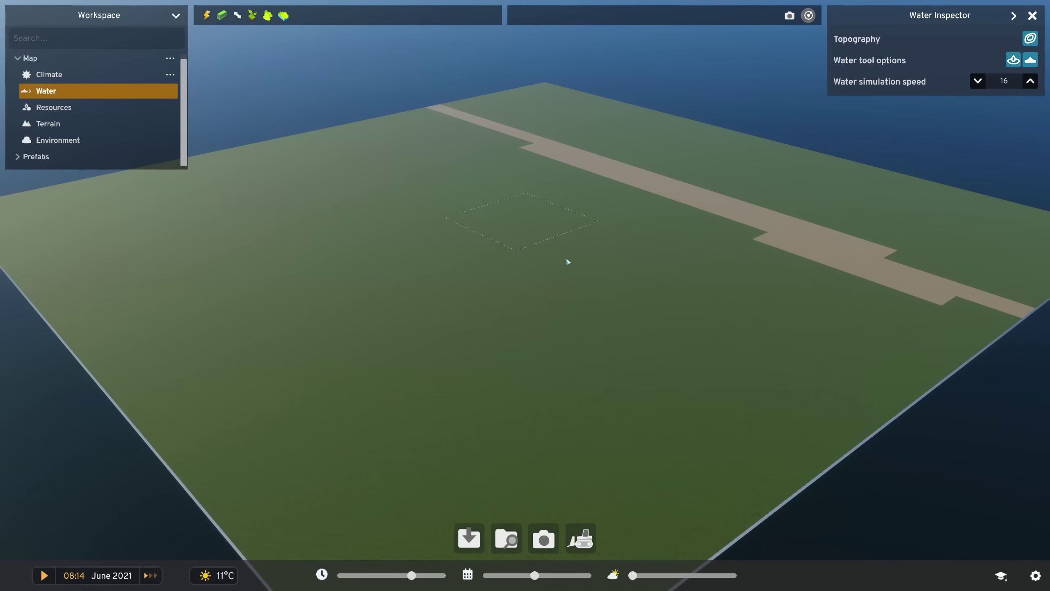
scroll(566, 256, down, 3)
scroll(637, 277, up, 3)
mouse_move(679, 207)
right_down()
mouse_move(619, 265)
mouse_move(689, 206)
right_up()
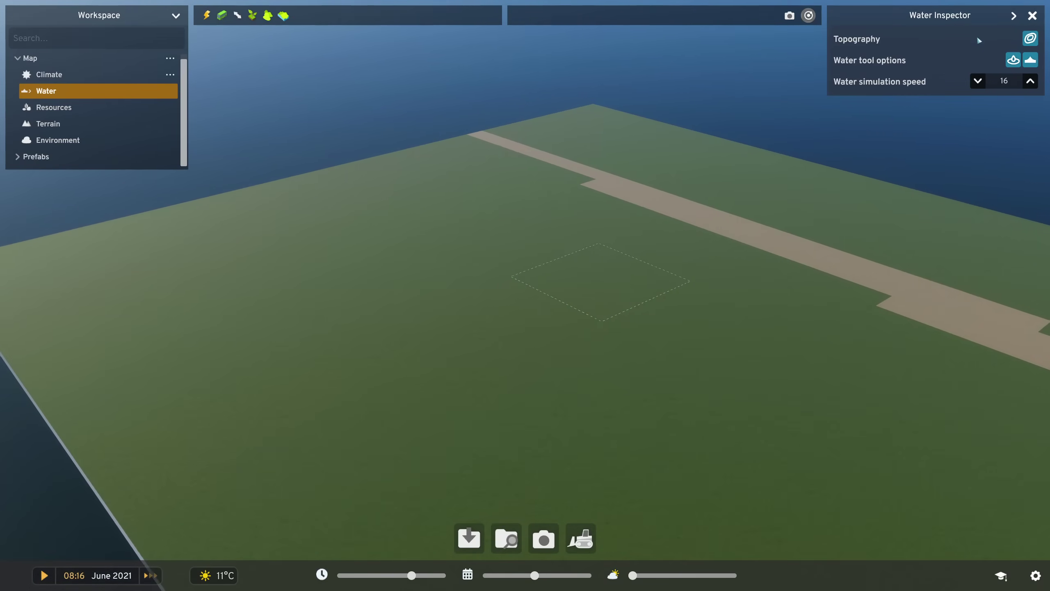
click(1015, 15)
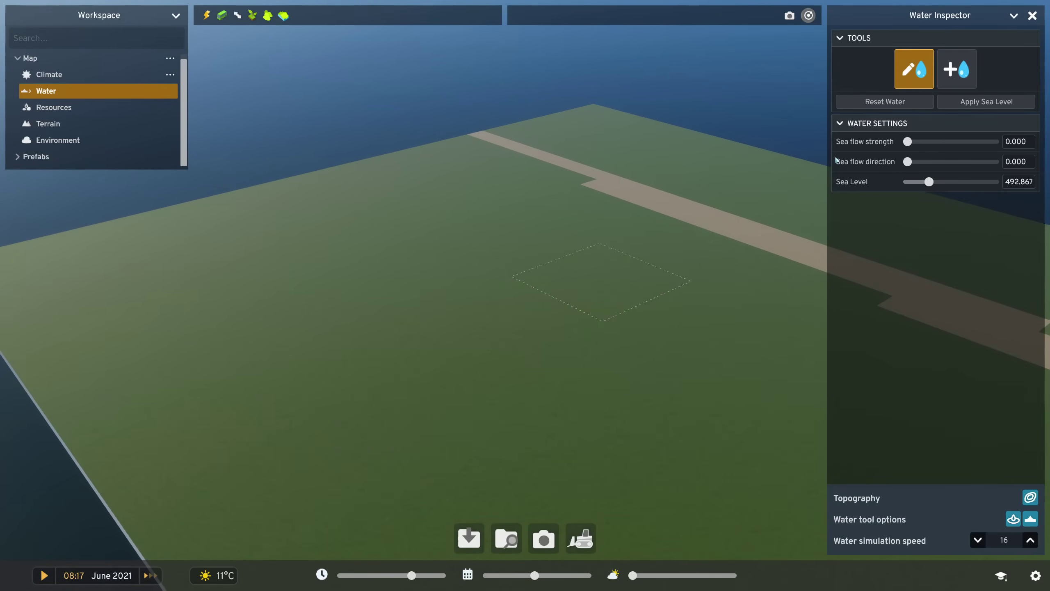
click(1015, 15)
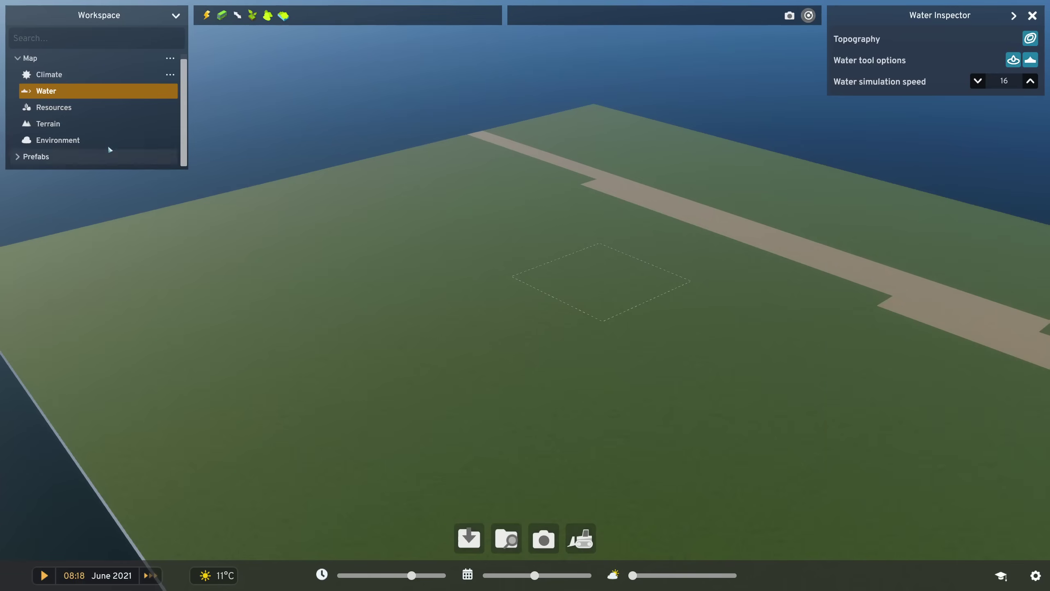
View the ore, oil, fertile land and groundwater overlays in Resources, then close it
click(53, 108)
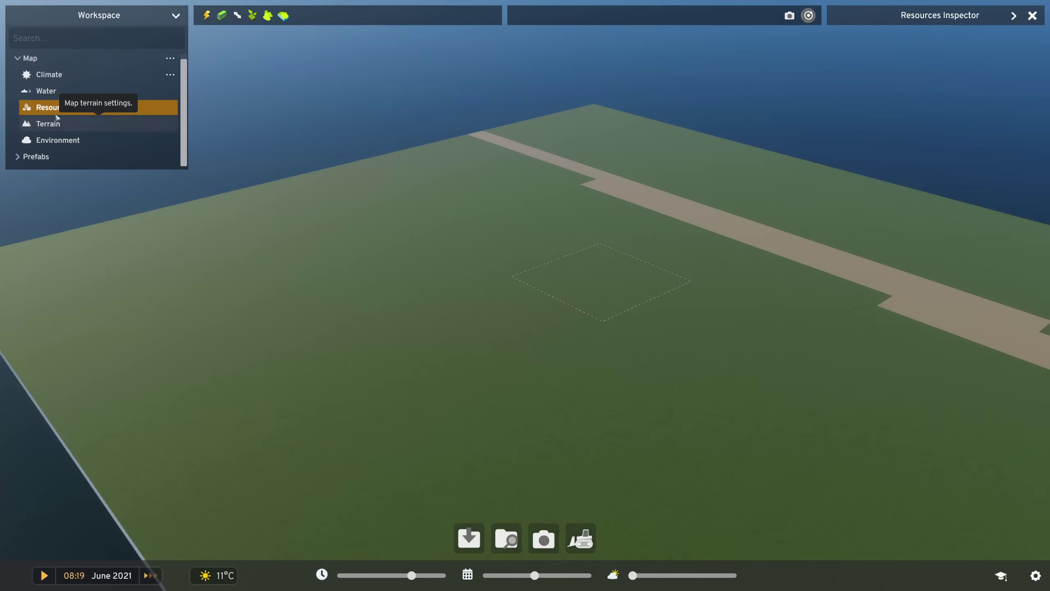
click(1016, 16)
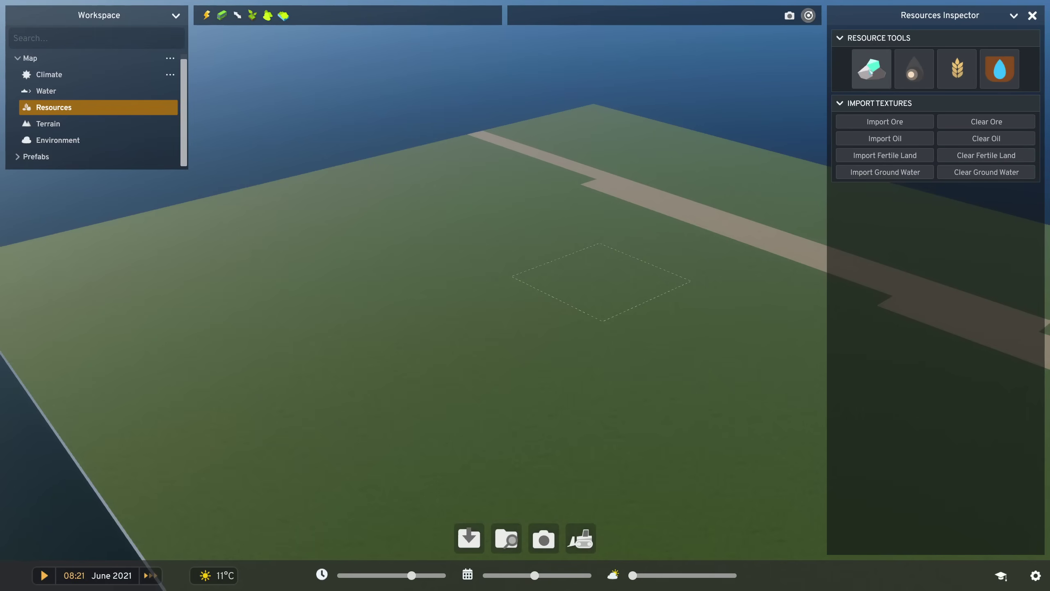
click(873, 69)
click(914, 69)
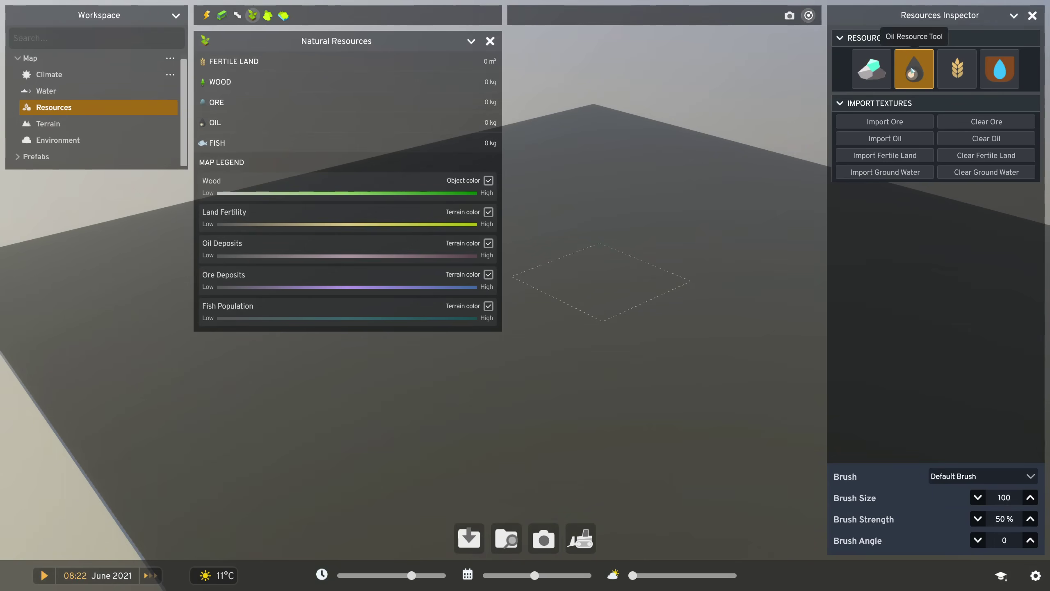
click(957, 69)
click(1000, 69)
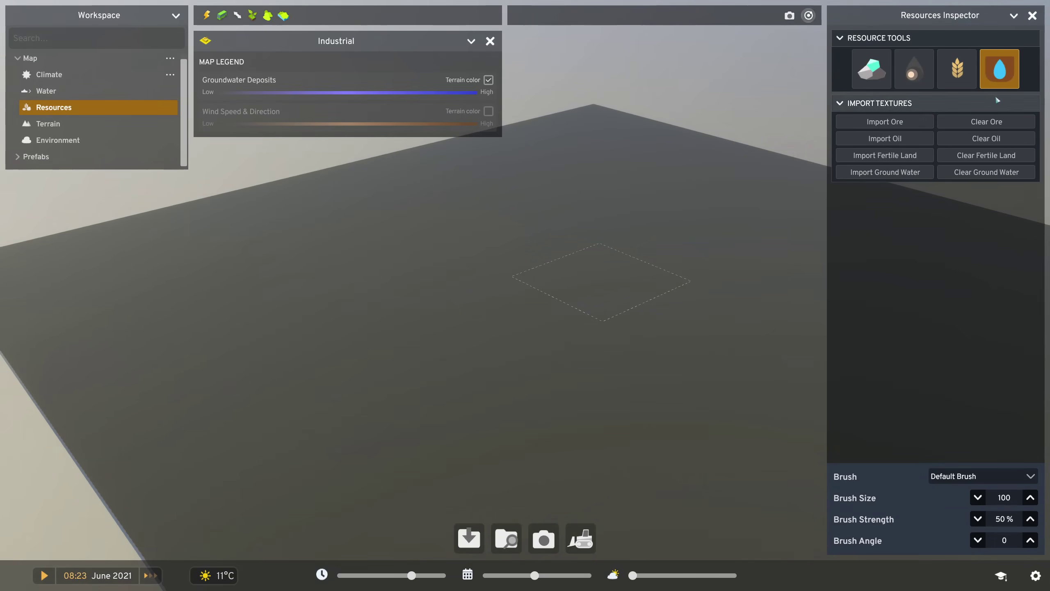
click(1033, 15)
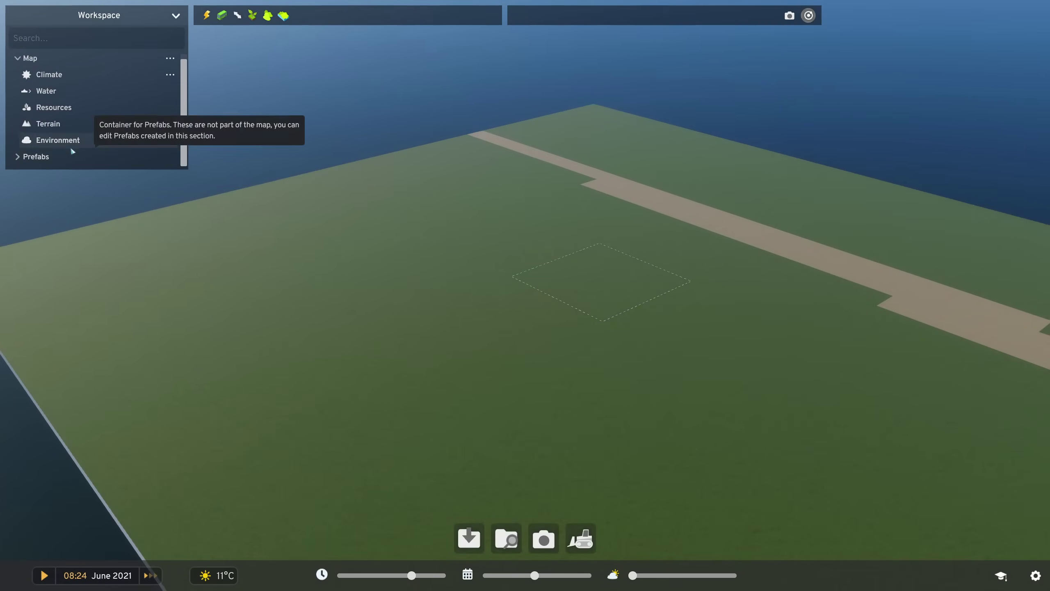
Import the Ras el Hekma heightmap, start the simulation, and bring up the Water settings
click(57, 125)
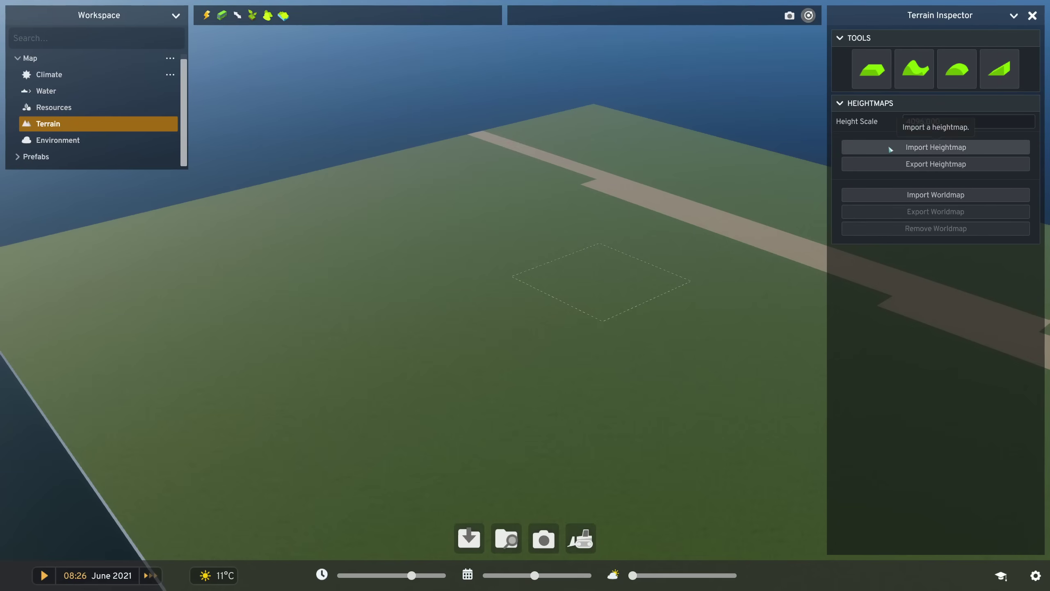
click(940, 149)
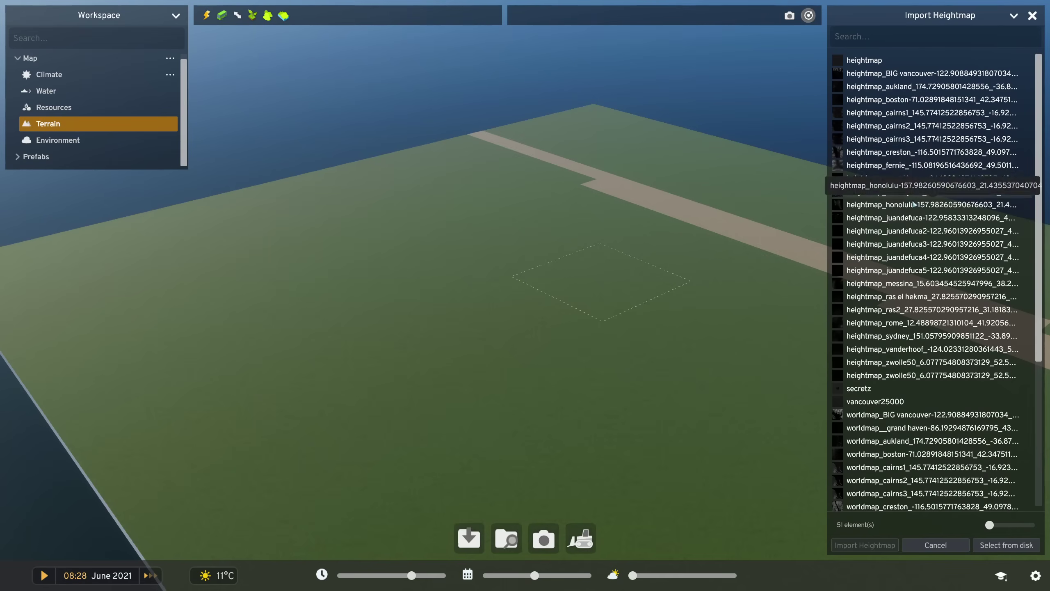
click(927, 296)
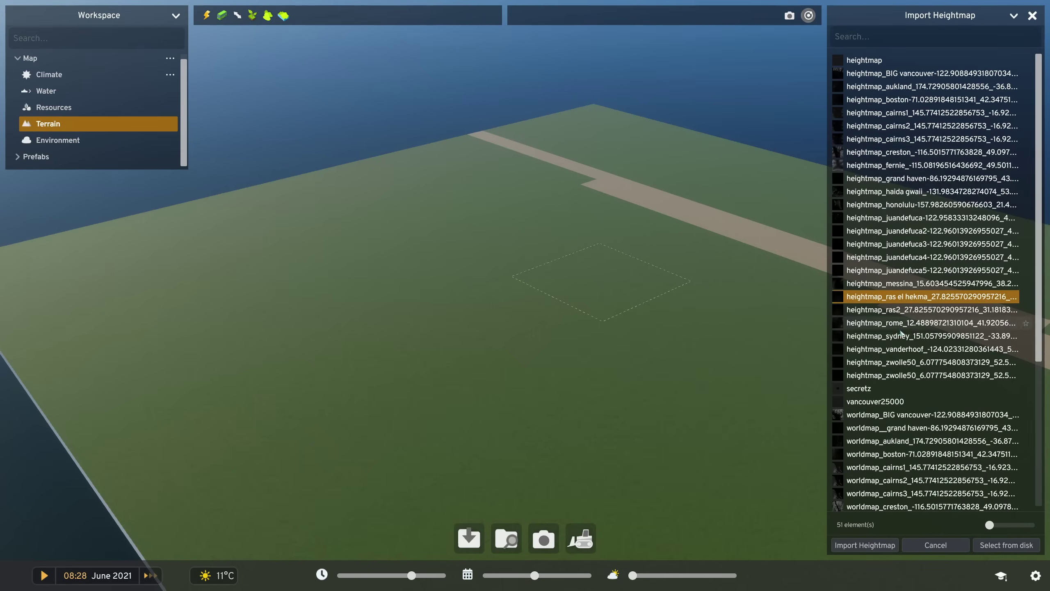
click(873, 547)
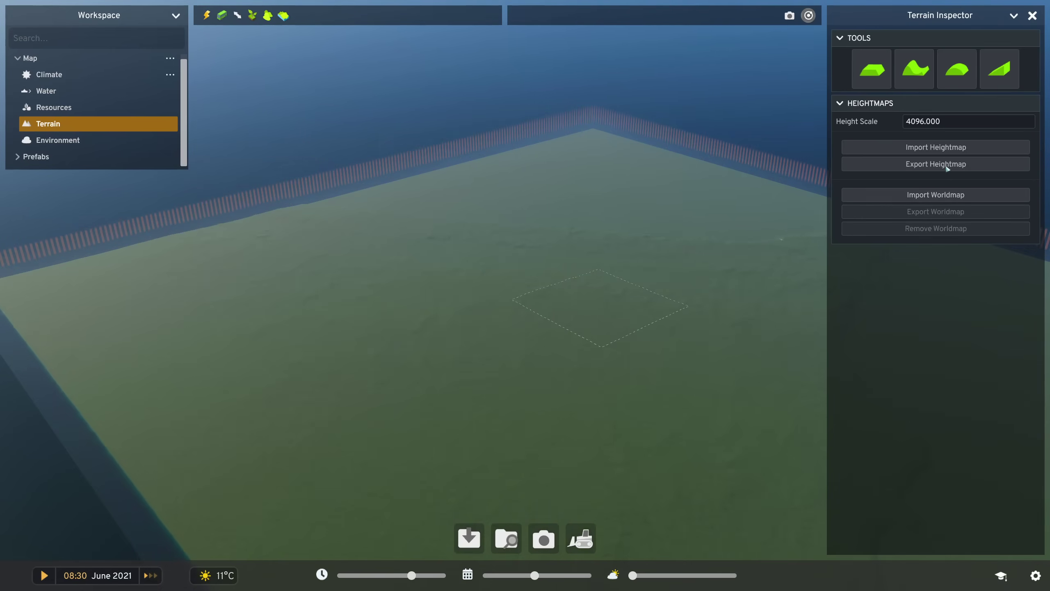
key(space)
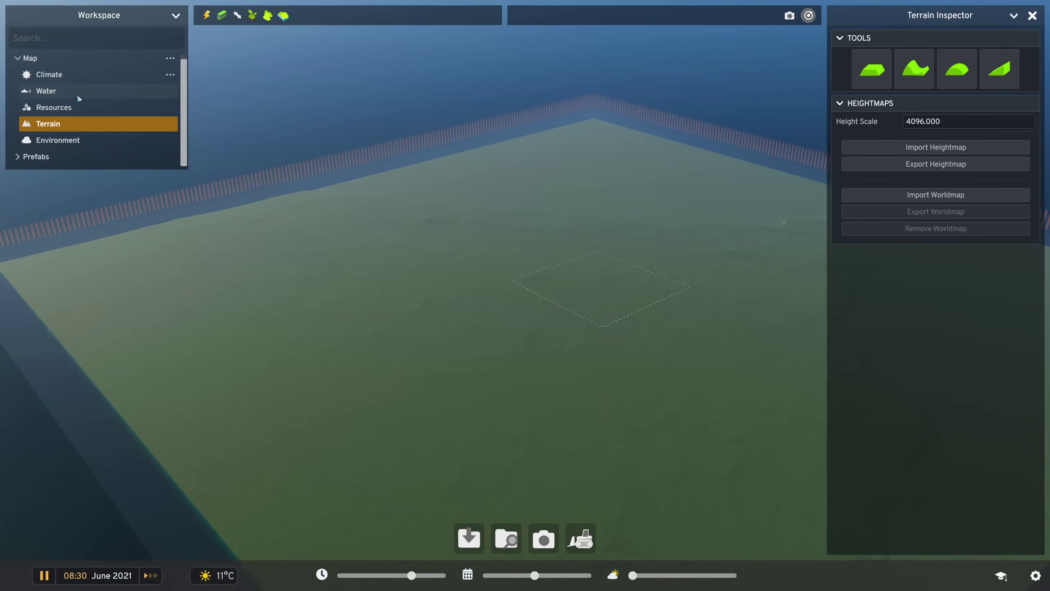
click(77, 92)
Set sea level to 50, reset the water, and raise simulation speed to 16
double_click(1018, 182)
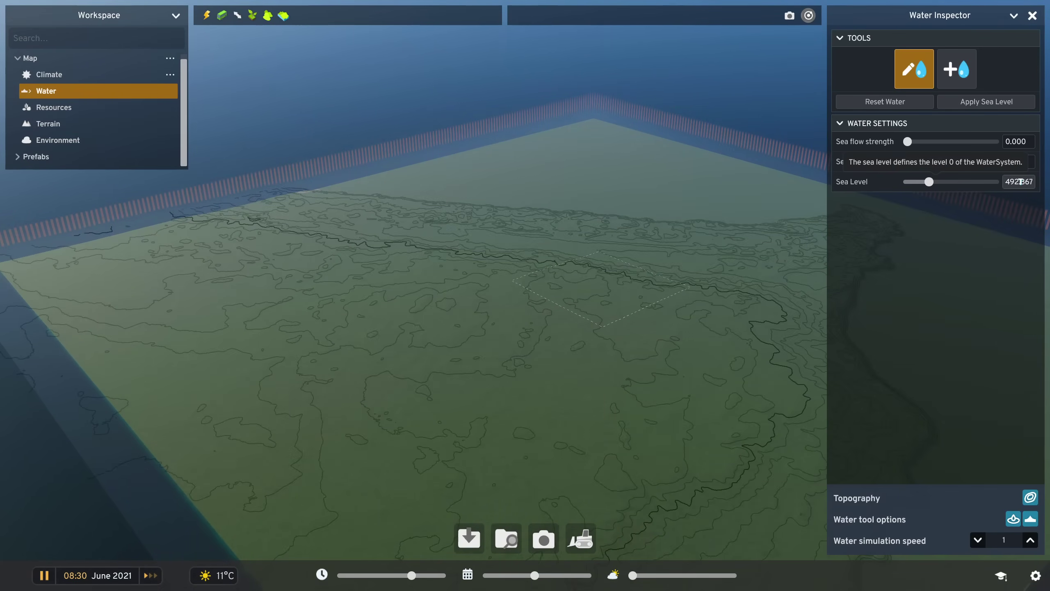
text(50)
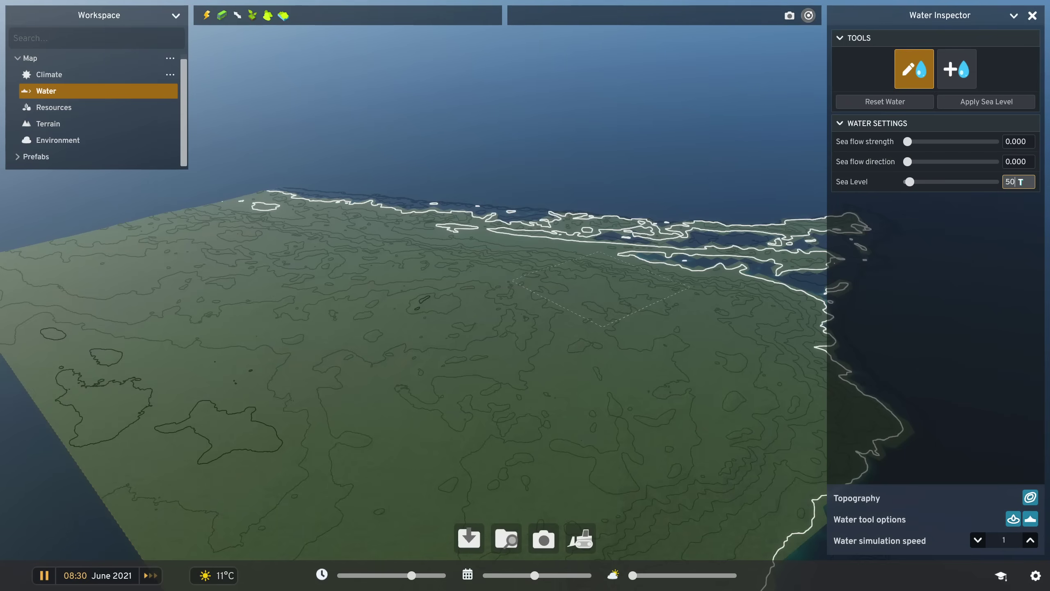
key(Return)
click(885, 102)
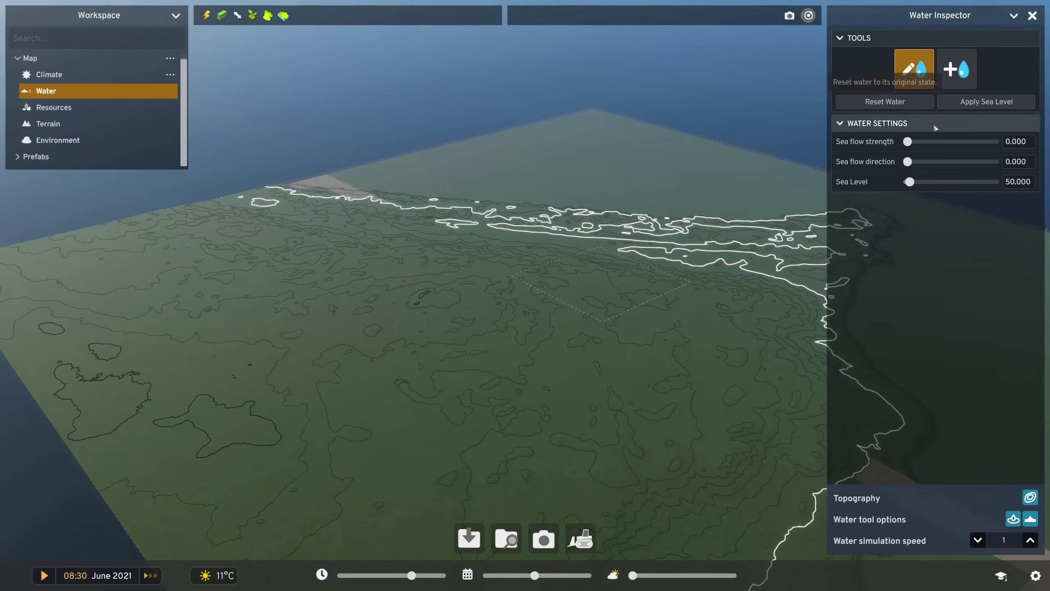
click(1031, 540)
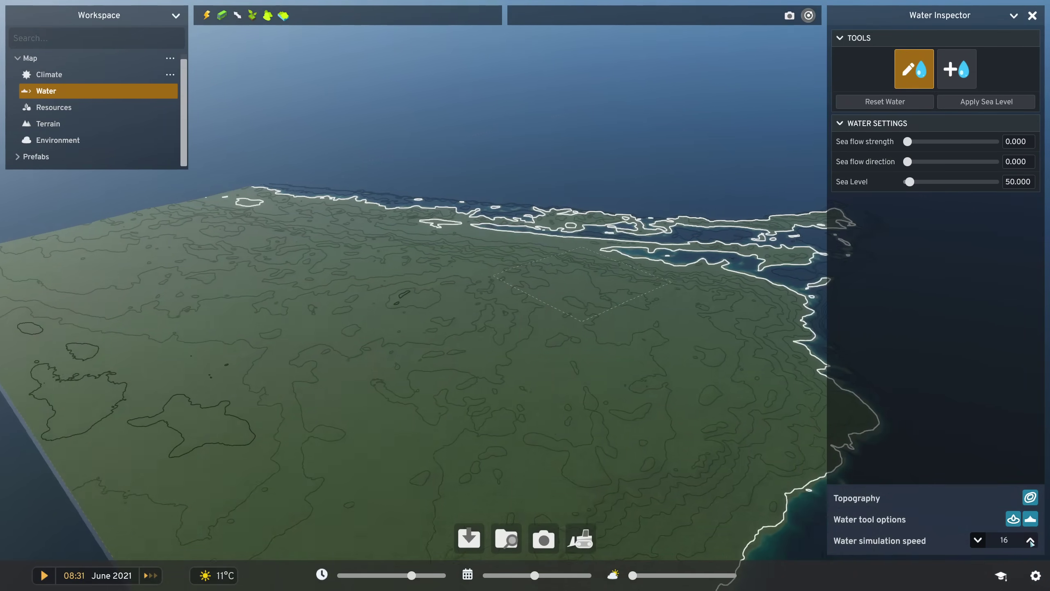
Lower the sea level to 30 while watching the coastline refill
drag(574, 369, 459, 369)
drag(673, 343, 575, 247)
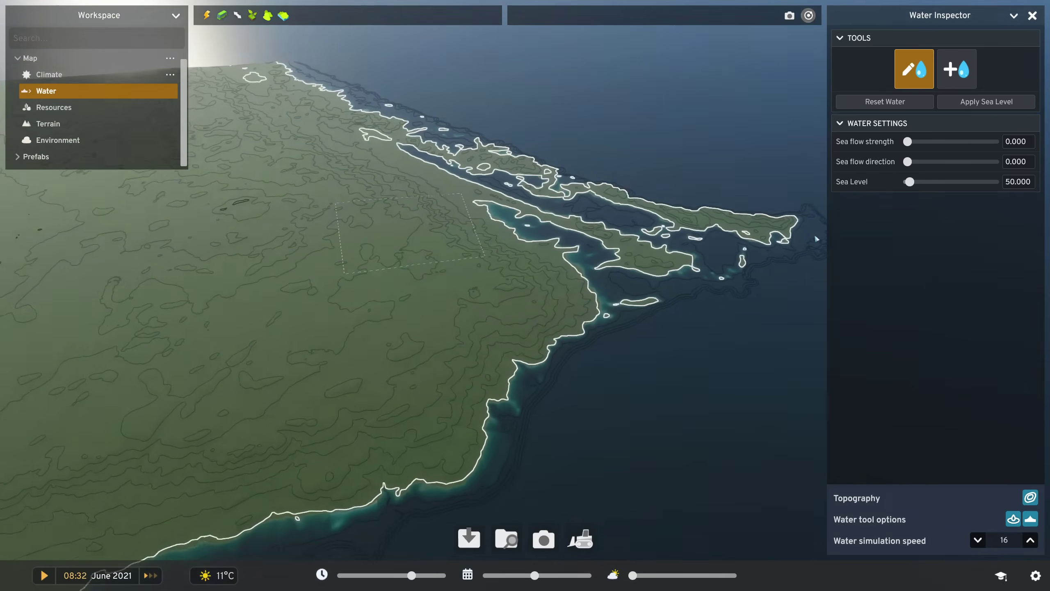
double_click(1018, 182)
text(30)
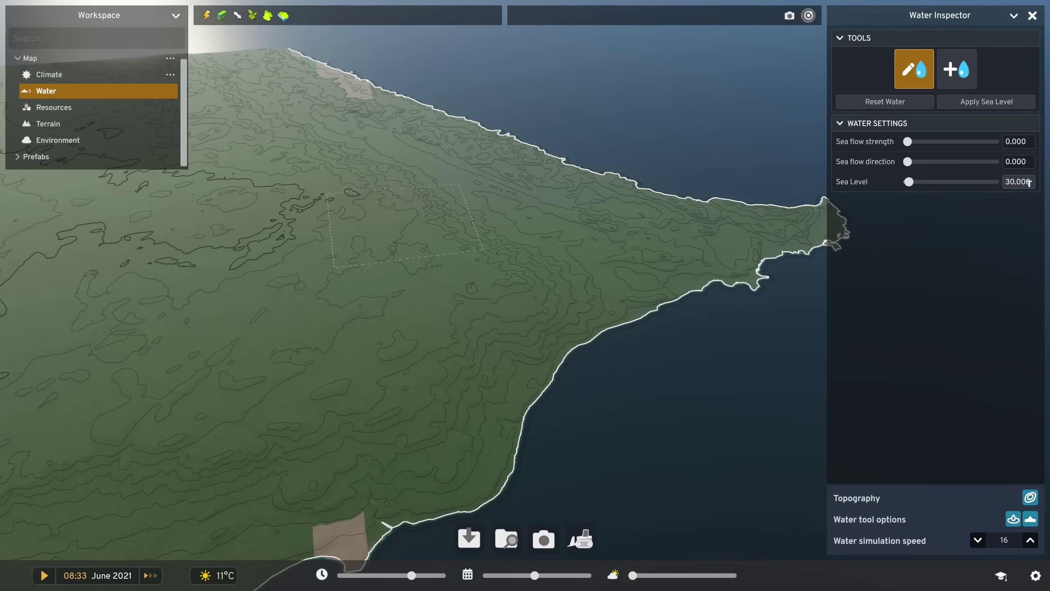
key(Return)
middle_drag(689, 340, 577, 244)
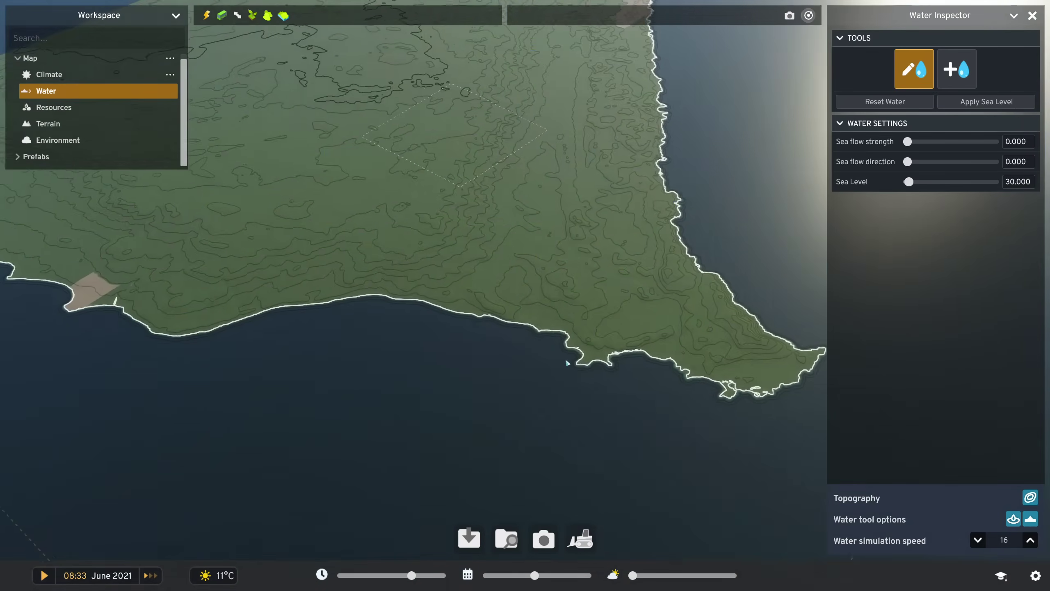
scroll(577, 243, down, 5)
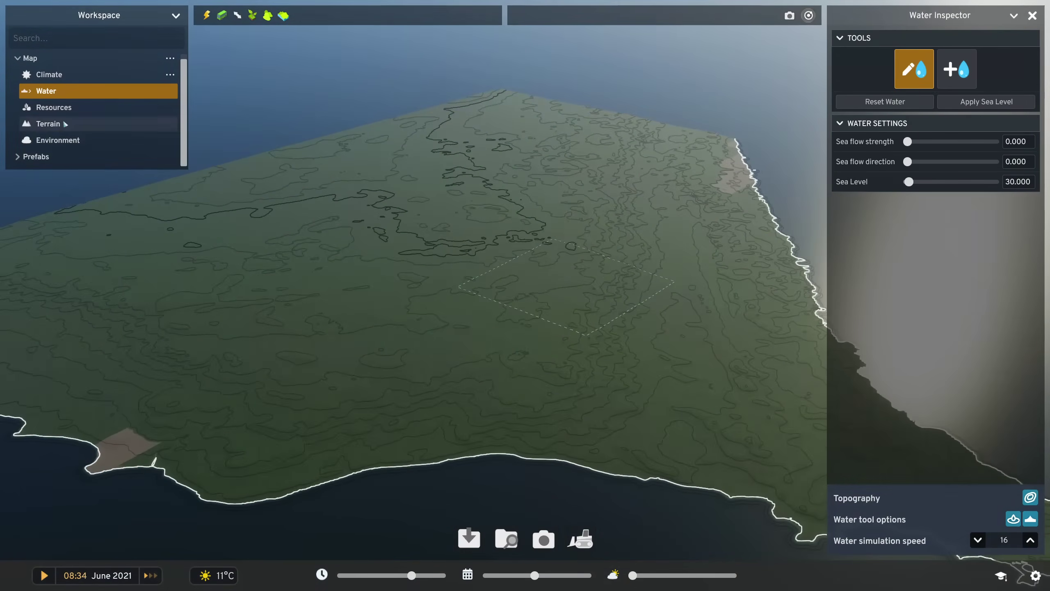
Import the ras el hekma worldmap around the playable area and survey the new surroundings
click(48, 124)
click(935, 195)
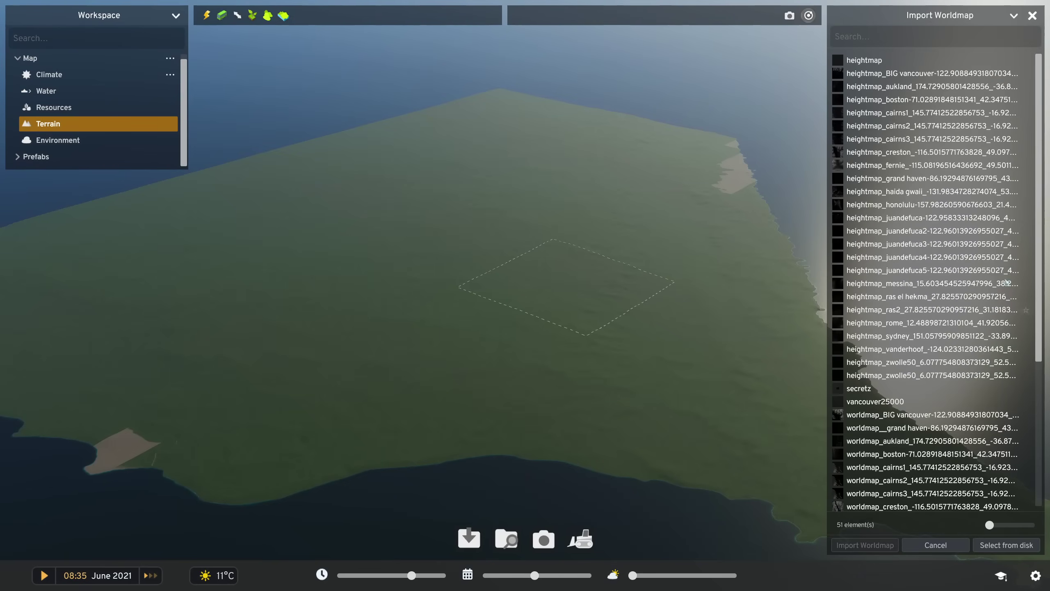
scroll(900, 282, down, 5)
scroll(899, 329, down, 5)
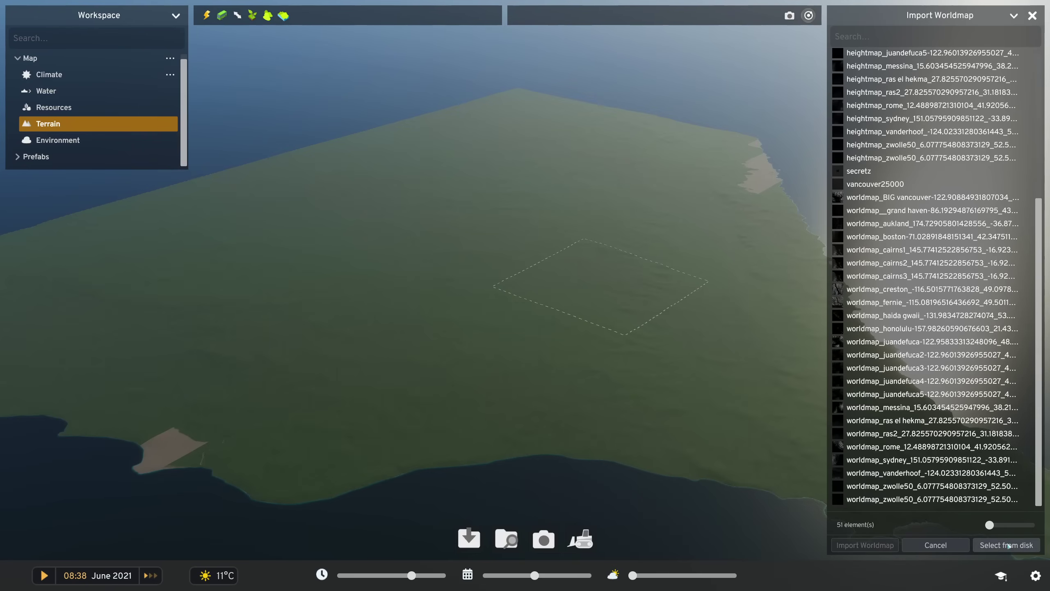
click(1004, 545)
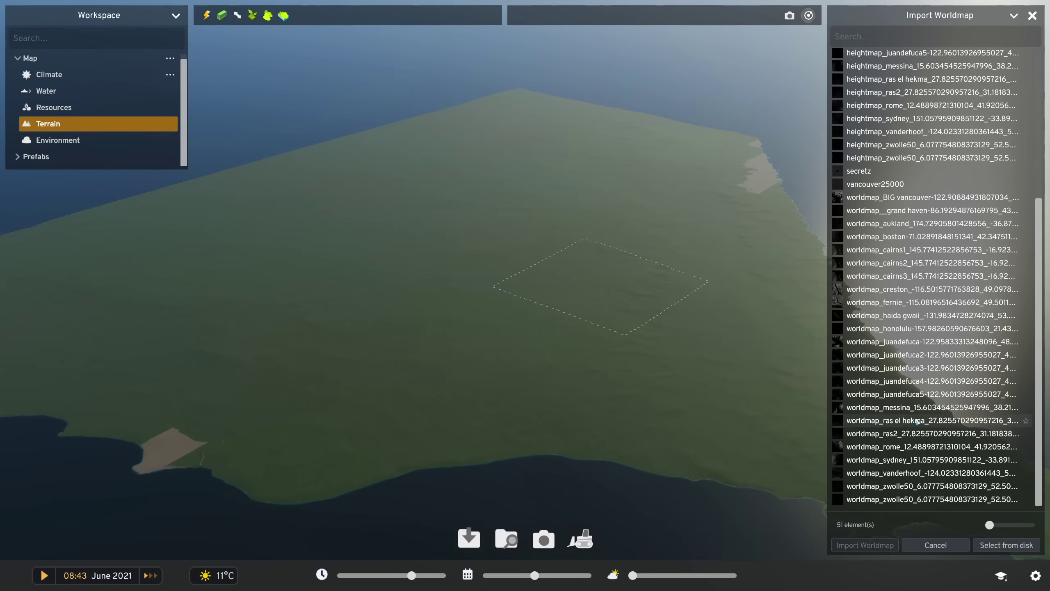
click(903, 421)
click(866, 545)
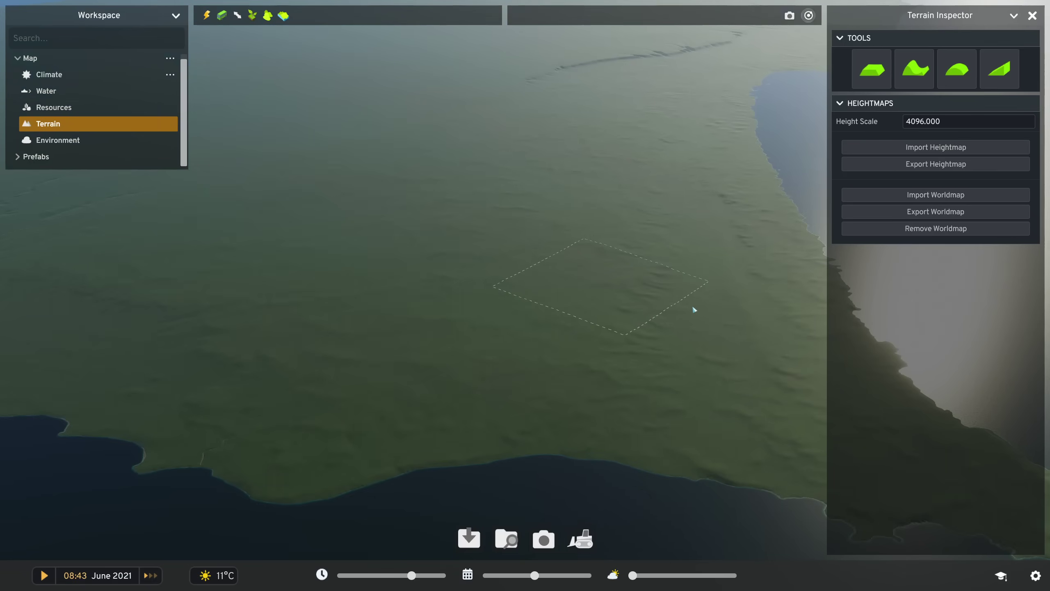
mouse_move(693, 304)
right_down()
mouse_move(425, 288)
mouse_move(614, 311)
mouse_move(586, 327)
mouse_move(580, 308)
right_up()
scroll(585, 327, down, 4)
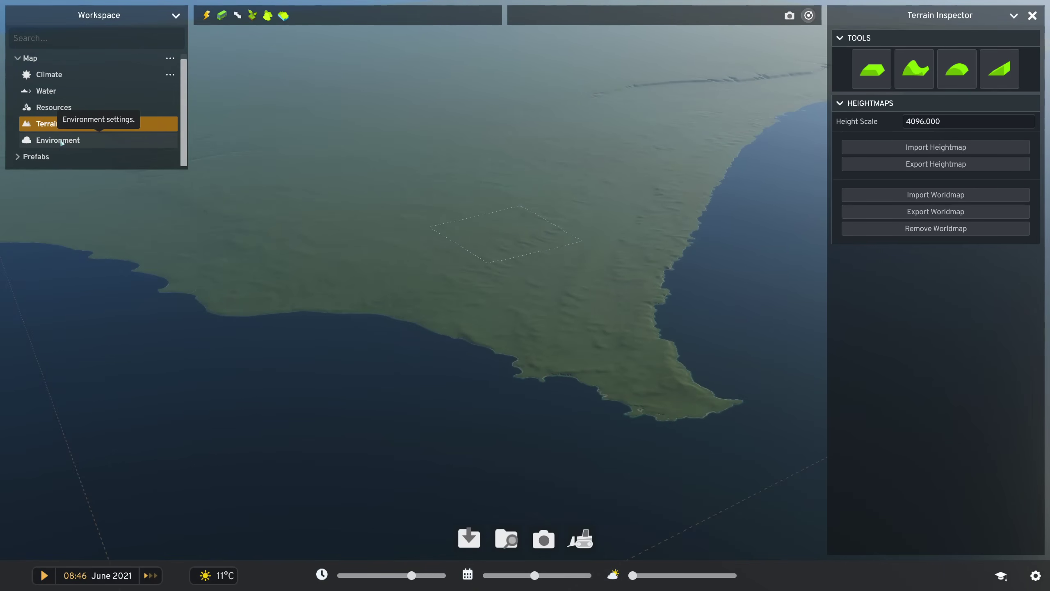
click(60, 141)
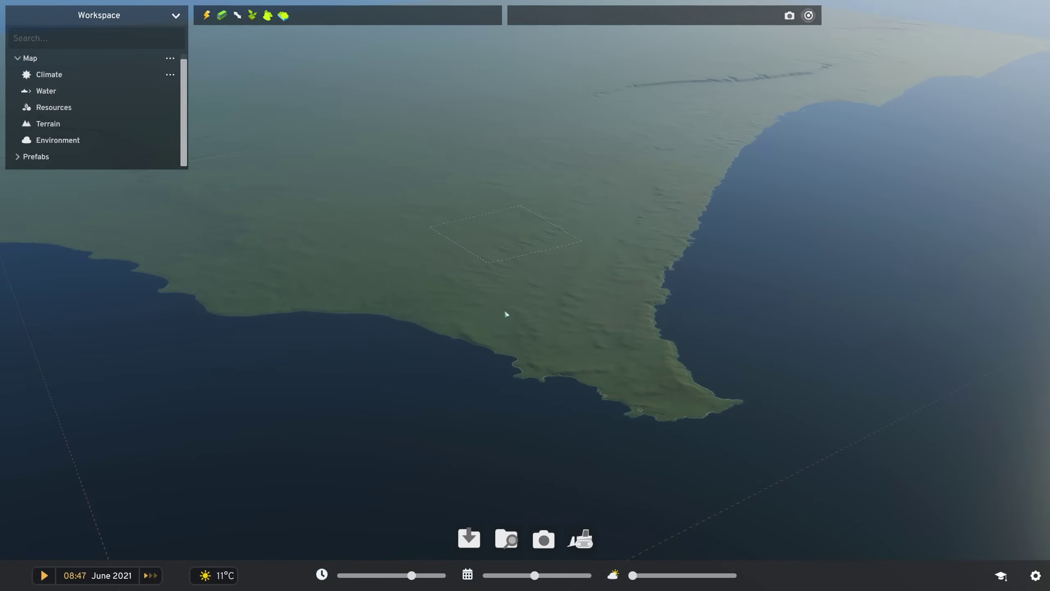
mouse_move(496, 316)
right_down()
mouse_move(363, 277)
mouse_move(264, 274)
mouse_move(597, 320)
mouse_move(487, 373)
mouse_move(586, 296)
mouse_move(501, 299)
mouse_move(640, 310)
right_up()
scroll(494, 384, up, 4)
scroll(521, 378, up, 3)
scroll(500, 299, down, 4)
scroll(530, 302, down, 3)
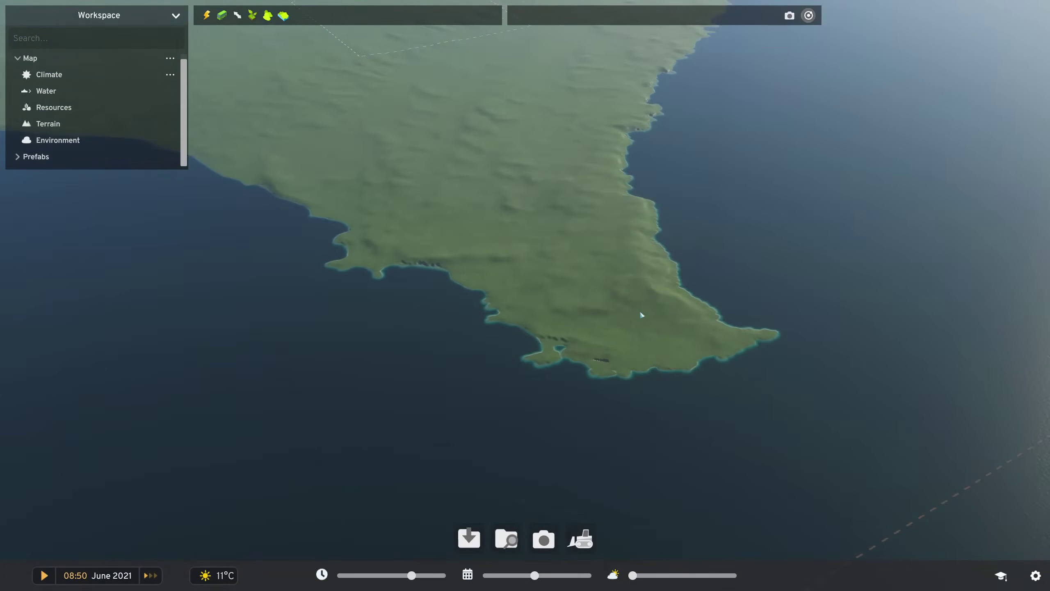
scroll(640, 310, up, 2)
In Environment settings, collapse Terrain Rendering Settings and expand Water Rendering Settings
click(57, 140)
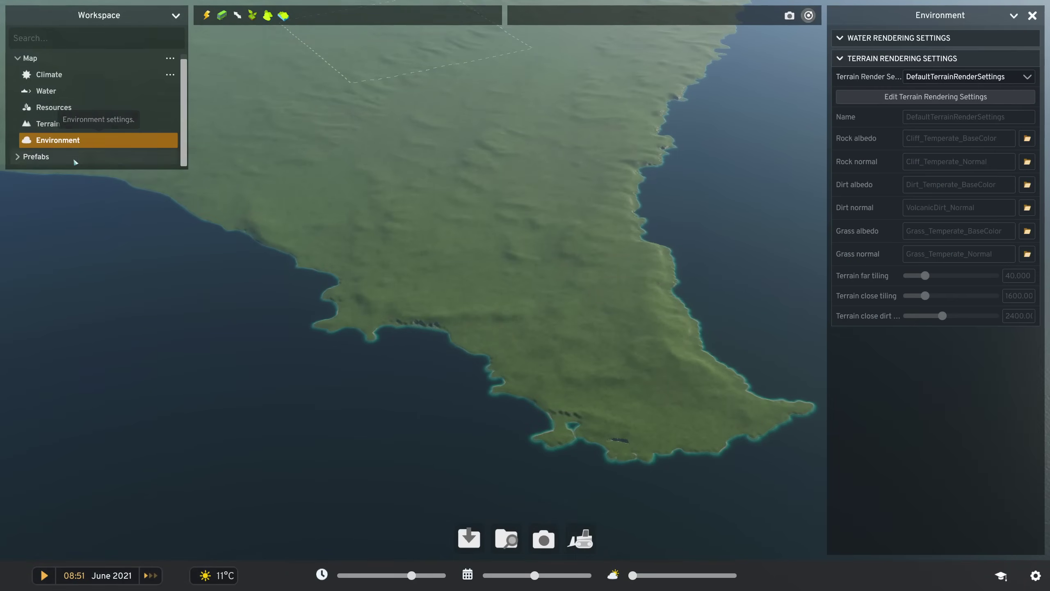
click(885, 58)
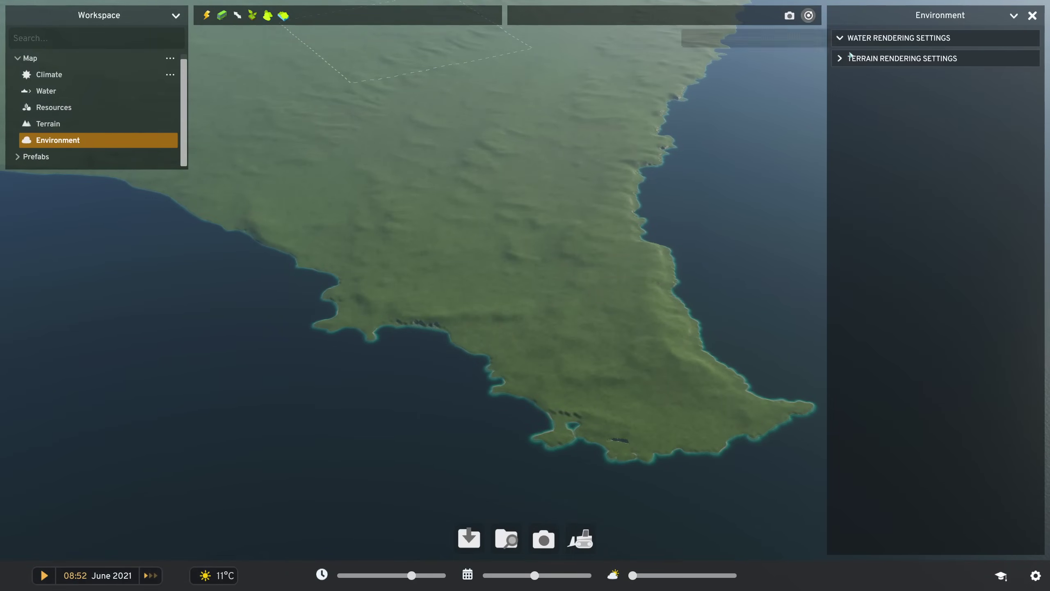
click(842, 38)
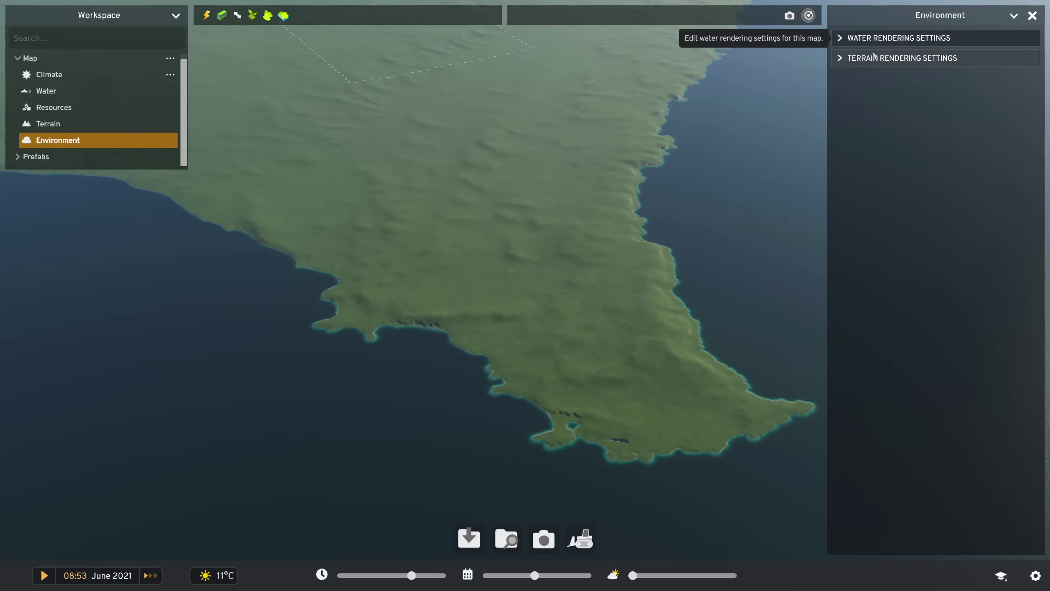
click(842, 38)
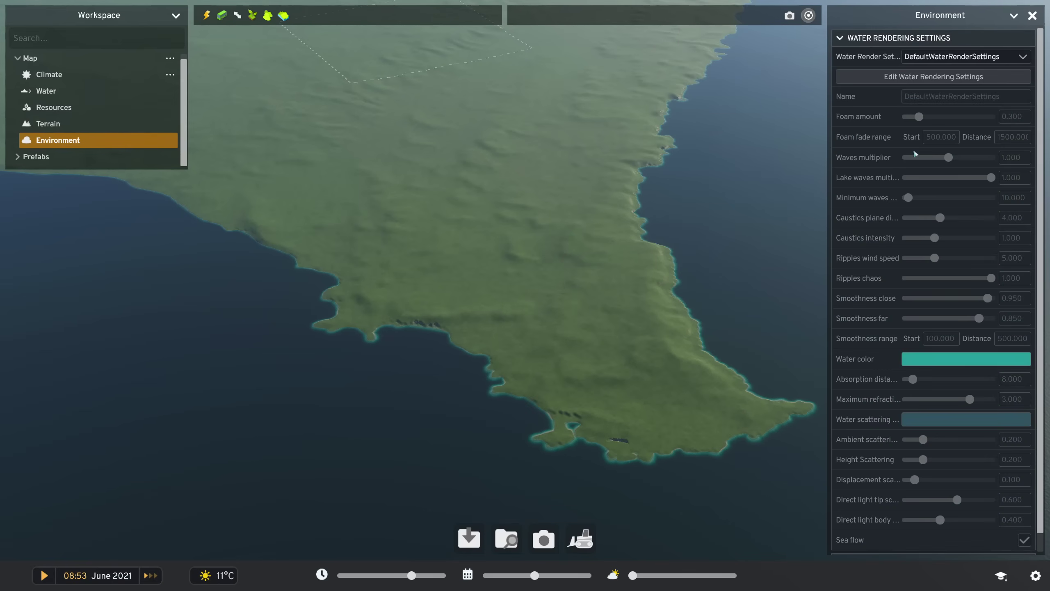
scroll(912, 143, down, 1)
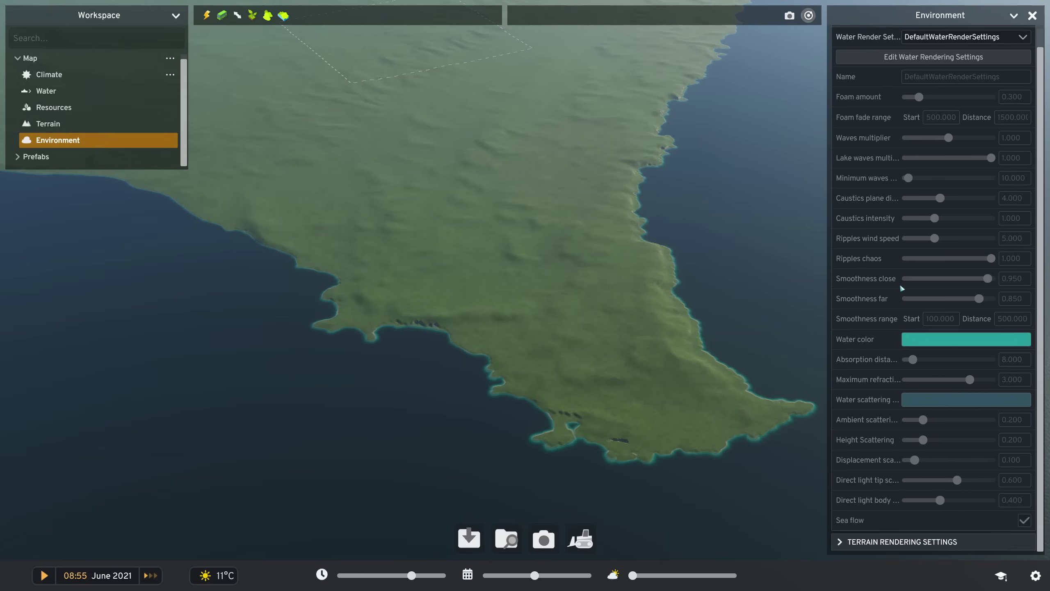
scroll(899, 312, up, 1)
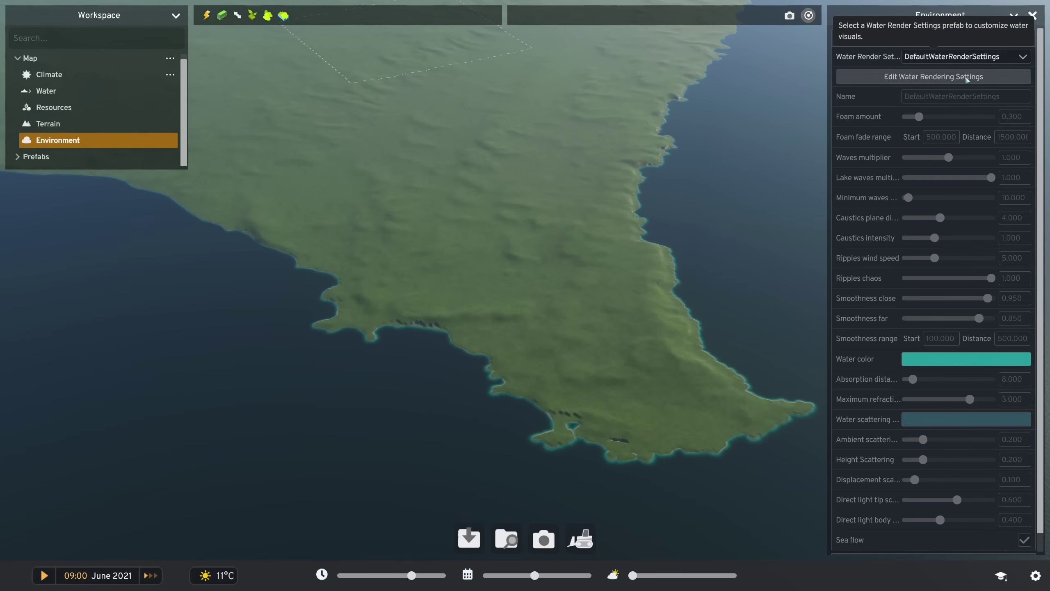
Make an editable water rendering copy, check the water colour picker, and list water presets
click(966, 76)
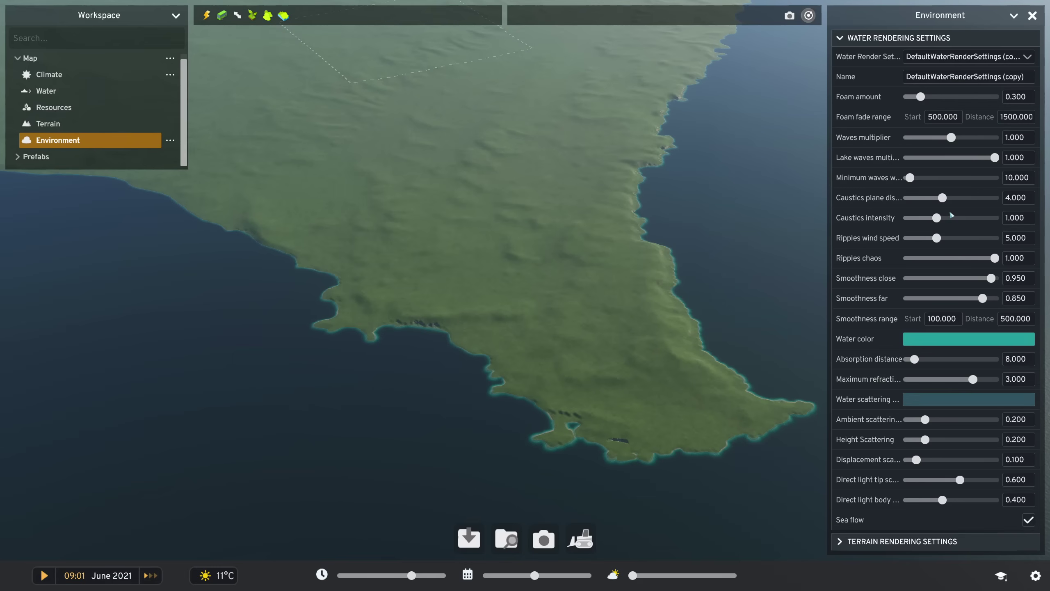
click(944, 339)
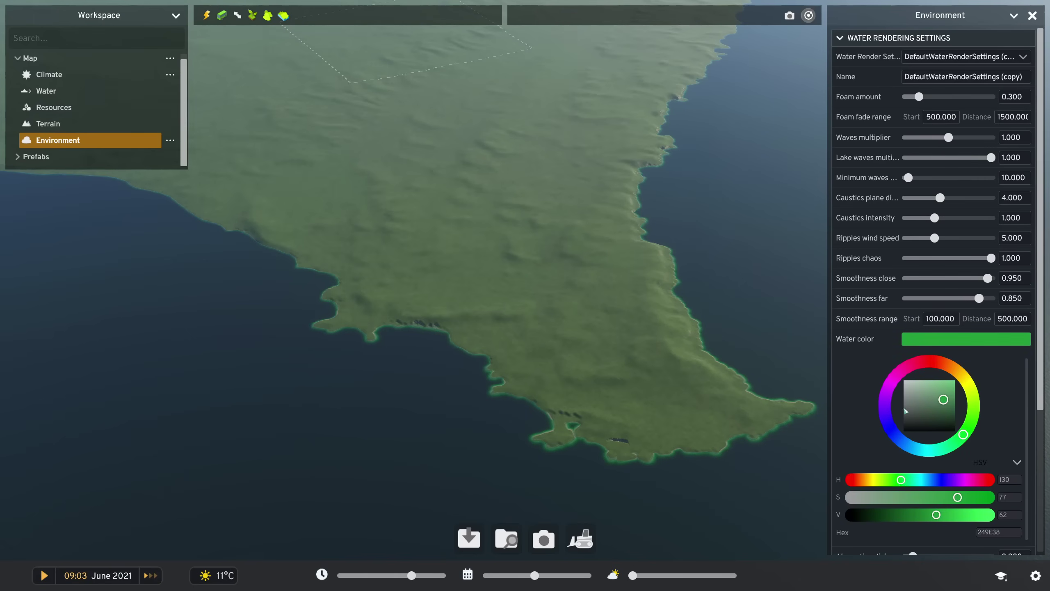
scroll(905, 410, down, 2)
scroll(919, 443, down, 1)
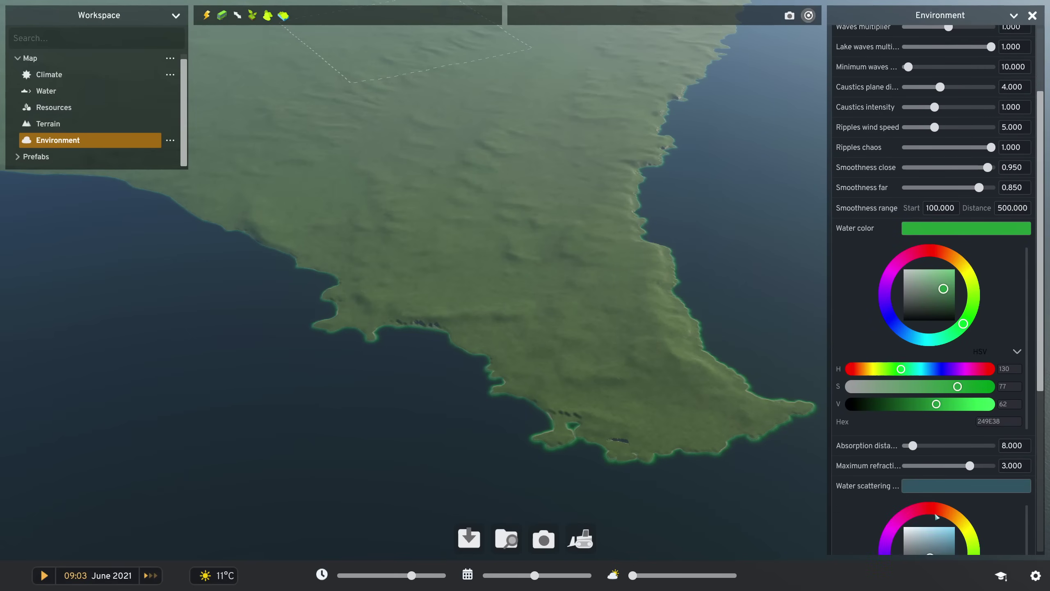
scroll(937, 516, down, 1)
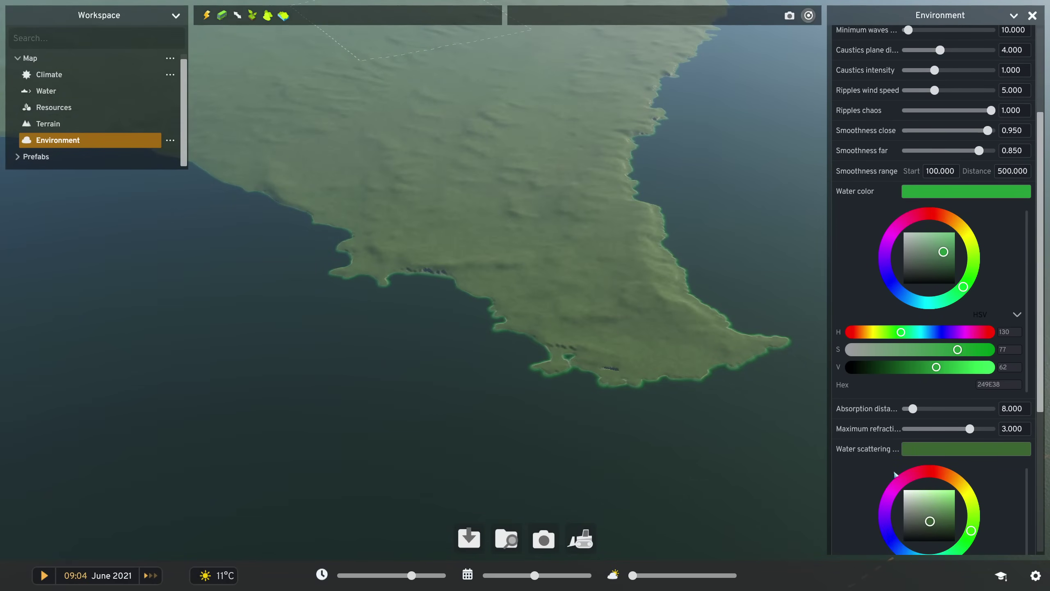
scroll(784, 435, up, 3)
scroll(717, 424, up, 3)
scroll(614, 414, up, 3)
scroll(624, 406, up, 3)
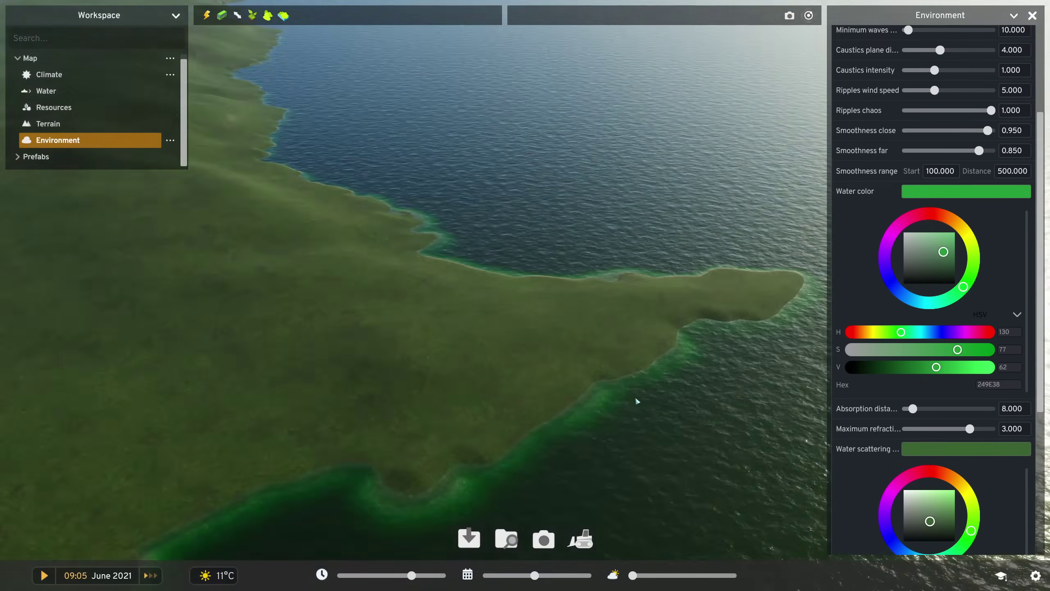
scroll(635, 400, up, 3)
scroll(608, 412, up, 2)
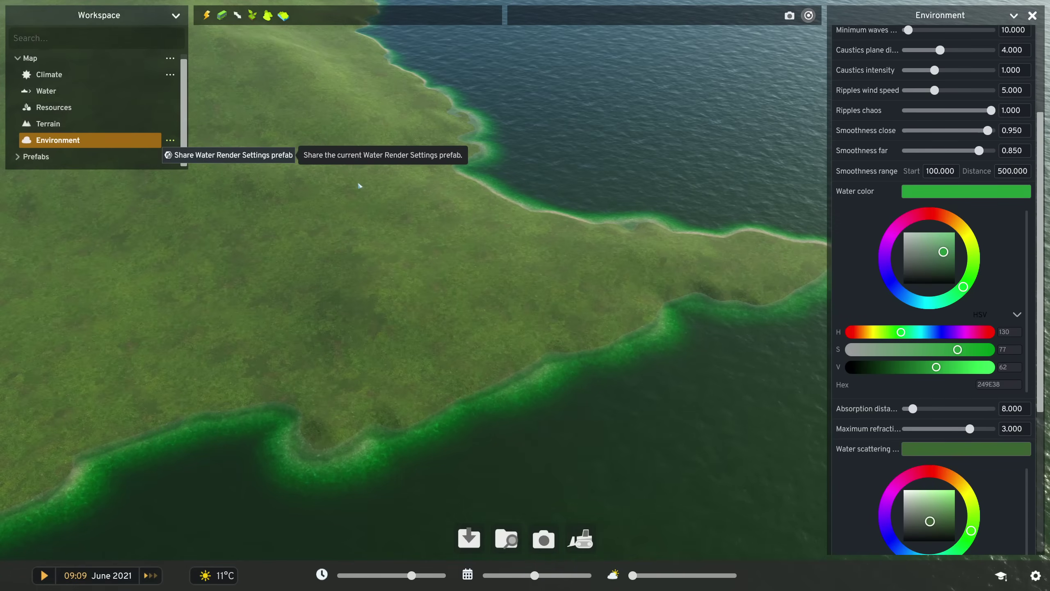
scroll(338, 246, down, 3)
scroll(345, 242, down, 3)
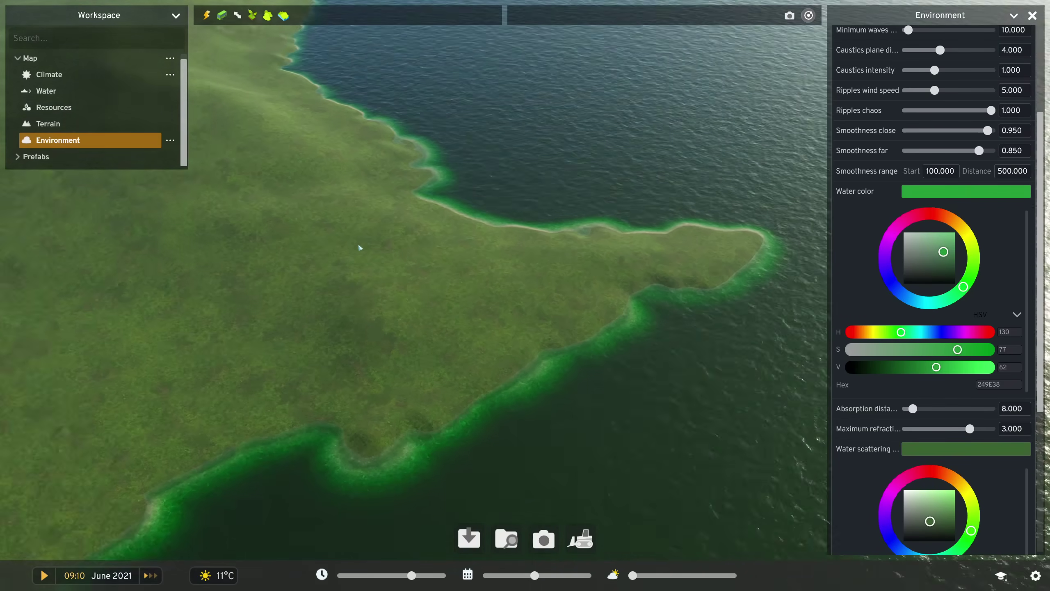
scroll(353, 246, down, 3)
scroll(350, 288, down, 2)
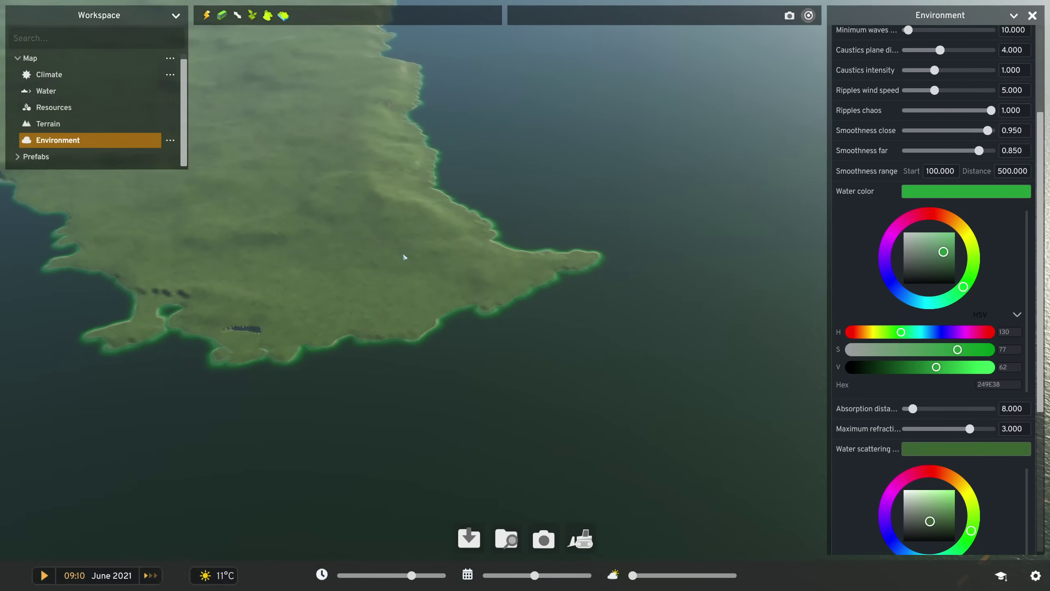
scroll(918, 284, down, 2)
scroll(902, 296, down, 2)
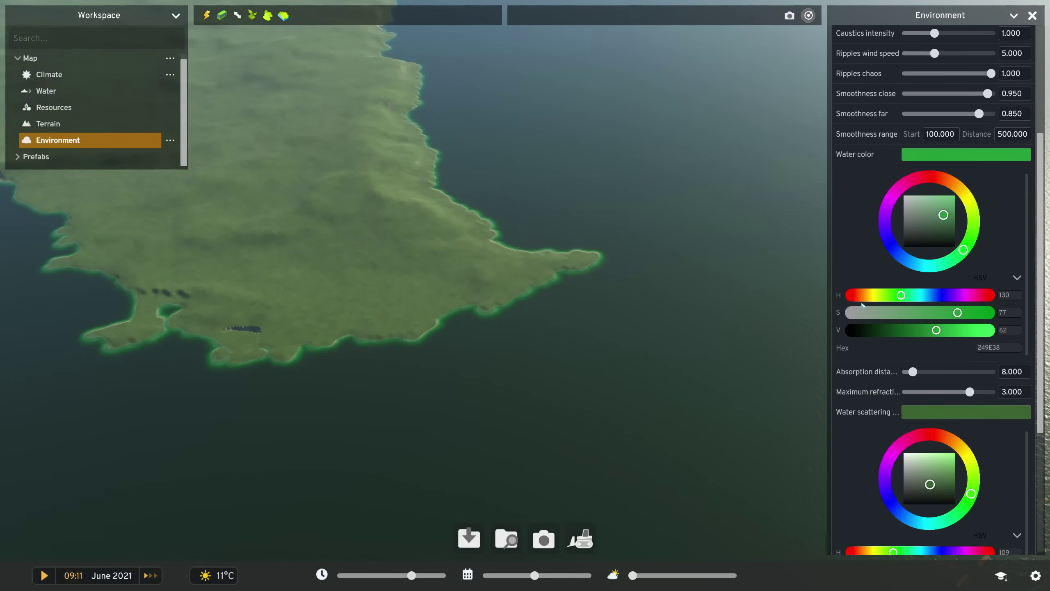
scroll(894, 312, down, 2)
scroll(890, 321, down, 2)
scroll(890, 326, up, 2)
scroll(911, 287, up, 2)
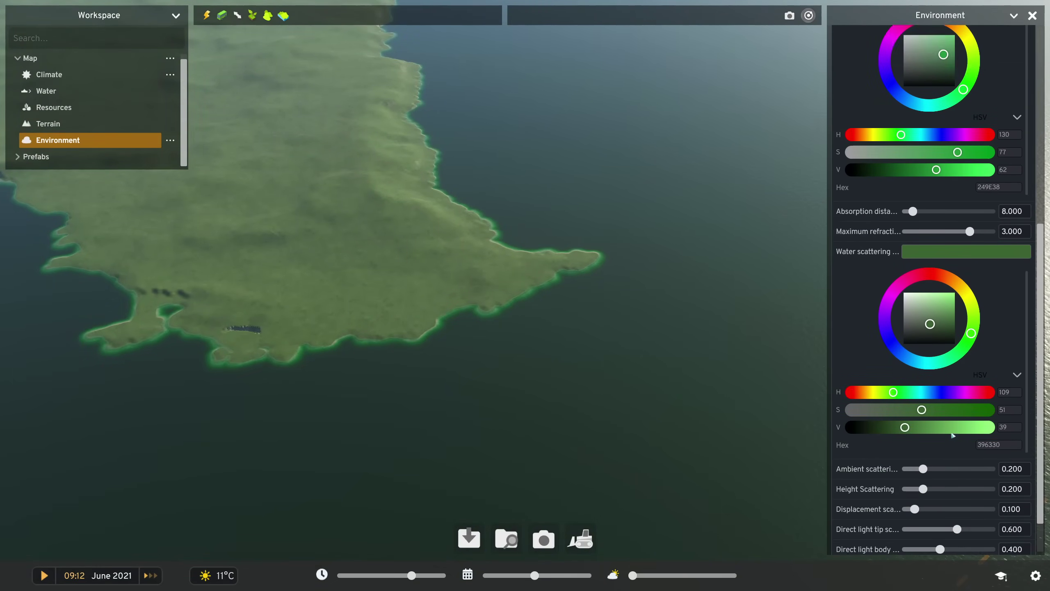
scroll(928, 247, up, 3)
scroll(944, 220, up, 2)
scroll(944, 220, up, 1)
click(964, 56)
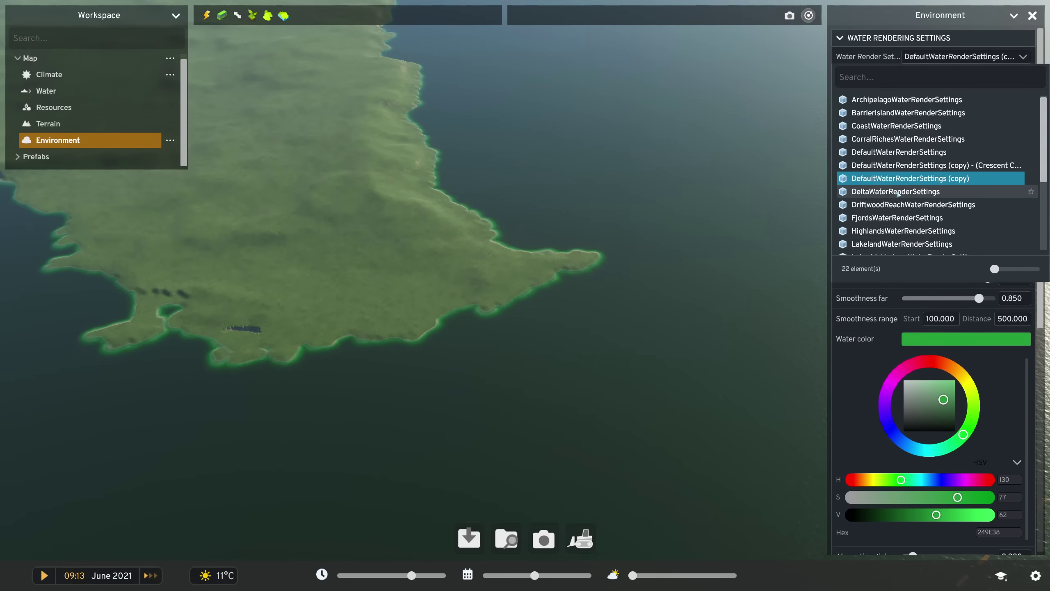
Try Delta, RibbonIsles and Coast water presets, settle on VerdantValeWaterRenderSettings, then collapse the section
click(896, 191)
scroll(538, 300, up, 5)
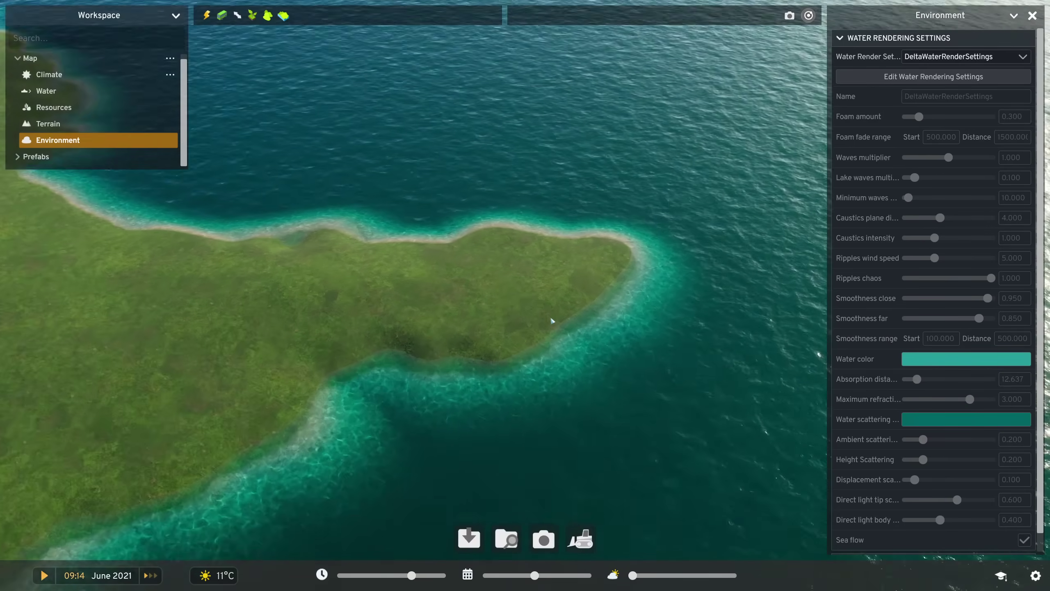
scroll(550, 315, up, 2)
click(964, 57)
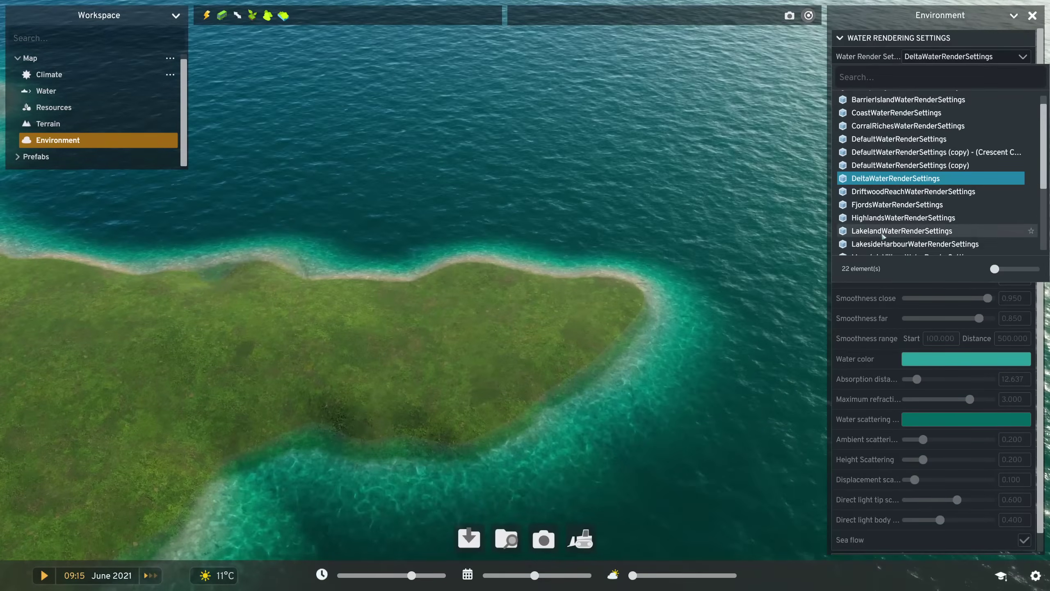
scroll(884, 235, down, 2)
scroll(895, 205, down, 2)
scroll(902, 181, down, 1)
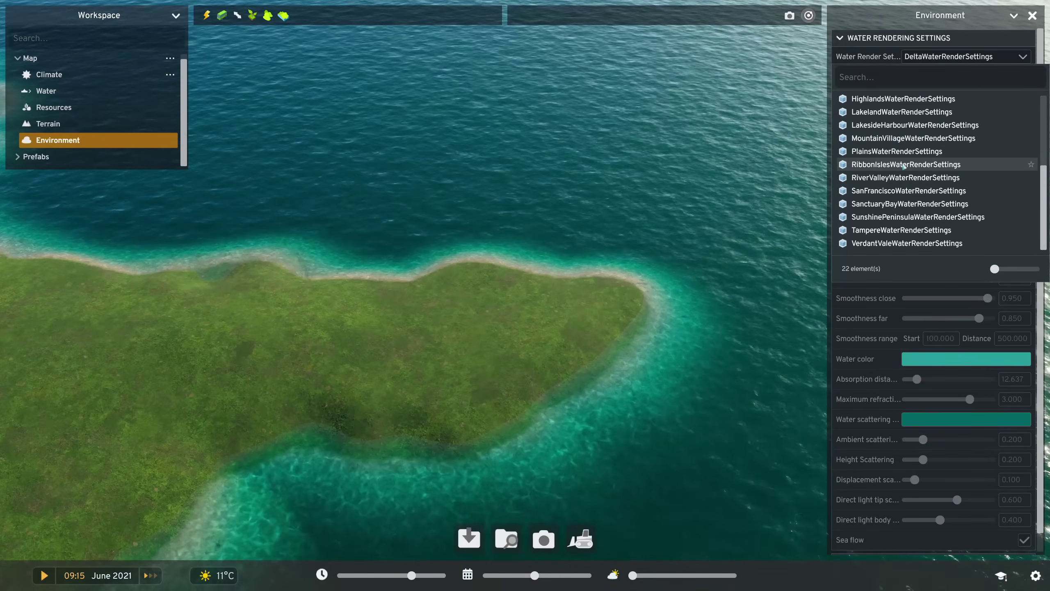
click(905, 166)
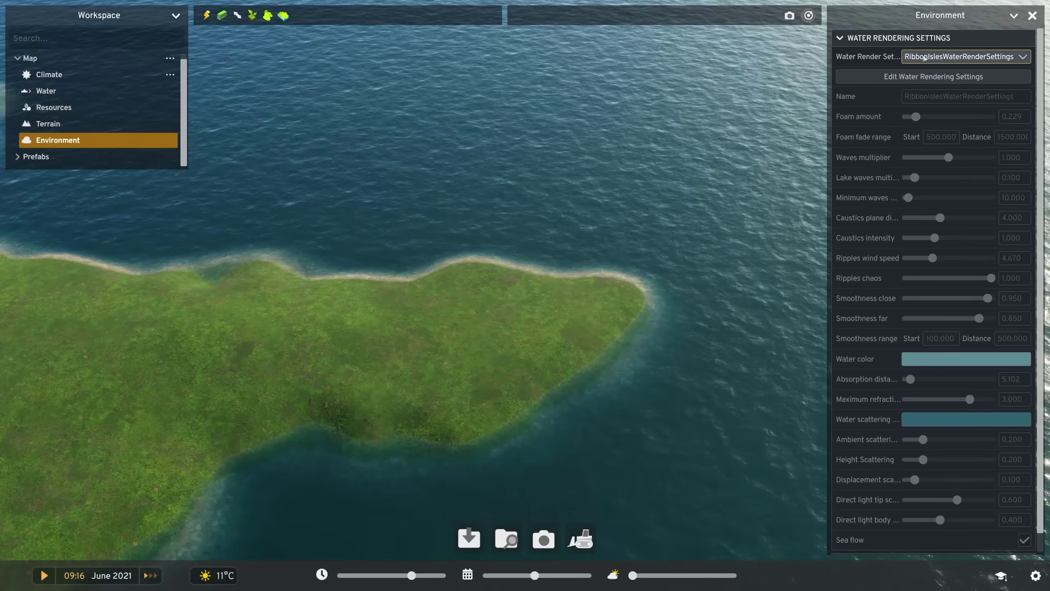
click(964, 56)
scroll(902, 165, up, 5)
click(894, 88)
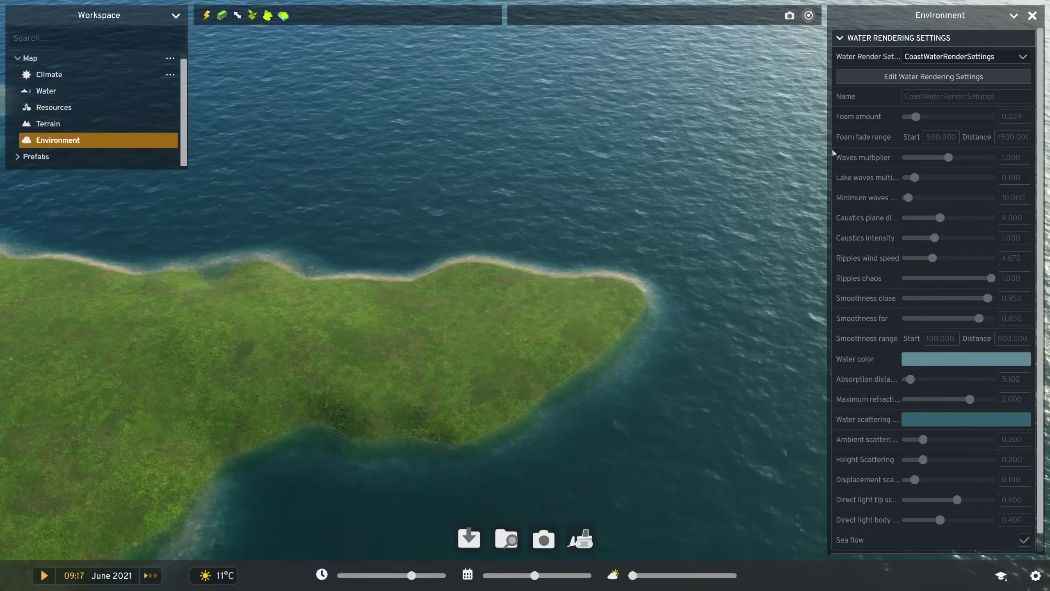
click(964, 56)
scroll(899, 205, down, 5)
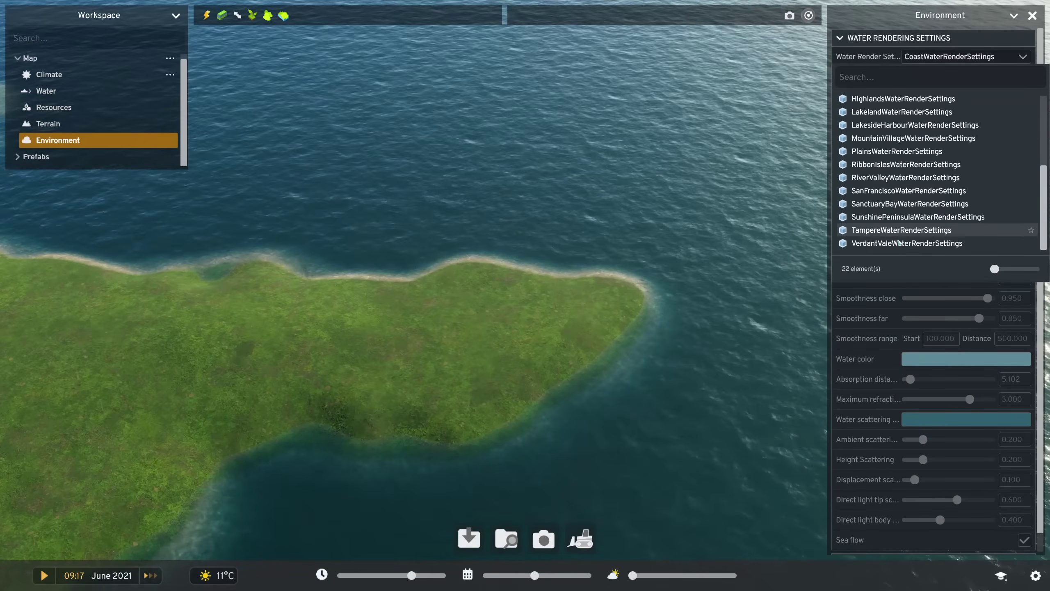
click(899, 243)
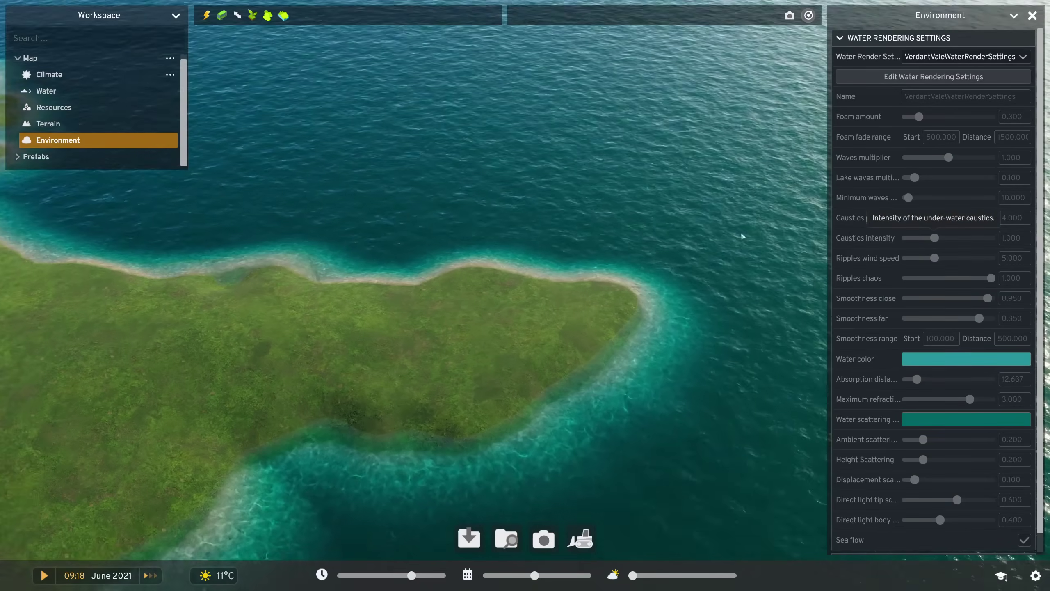
scroll(741, 231, down, 3)
scroll(713, 246, down, 3)
scroll(635, 276, down, 2)
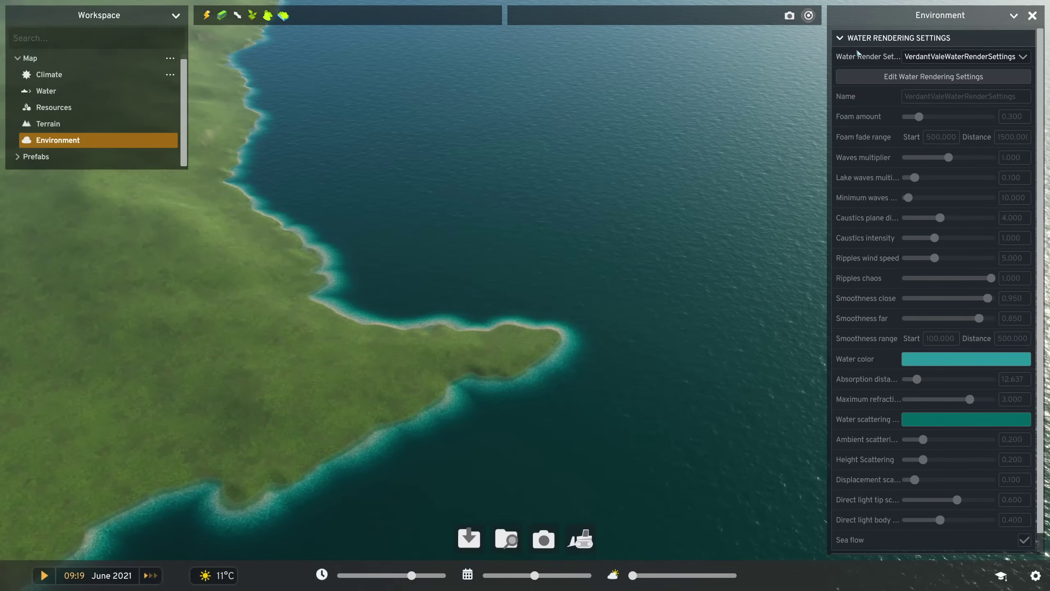
click(899, 38)
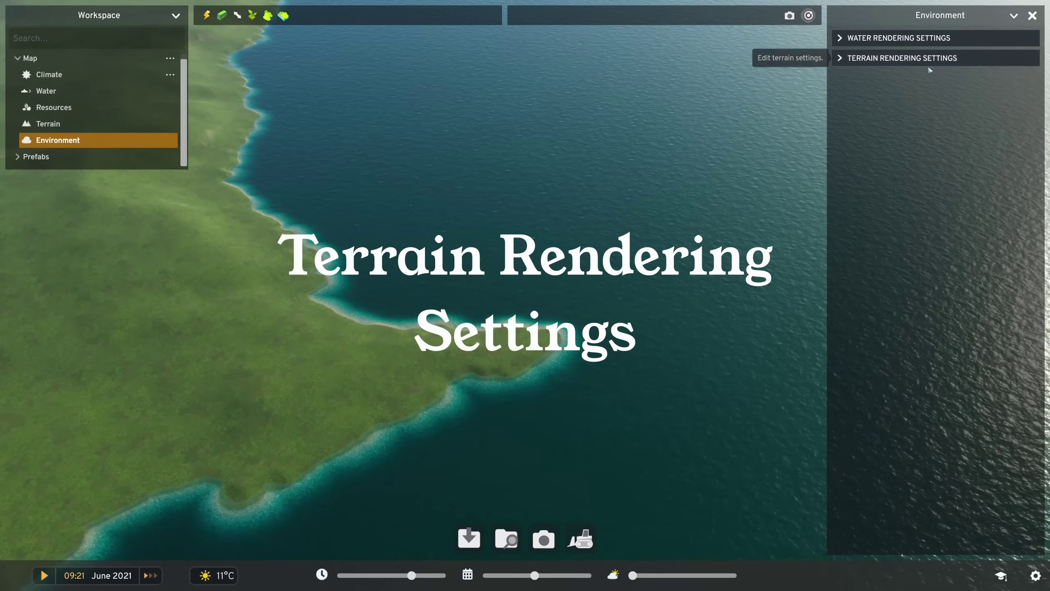
Expand Terrain Rendering Settings and open the terrain rendering preset list
click(841, 57)
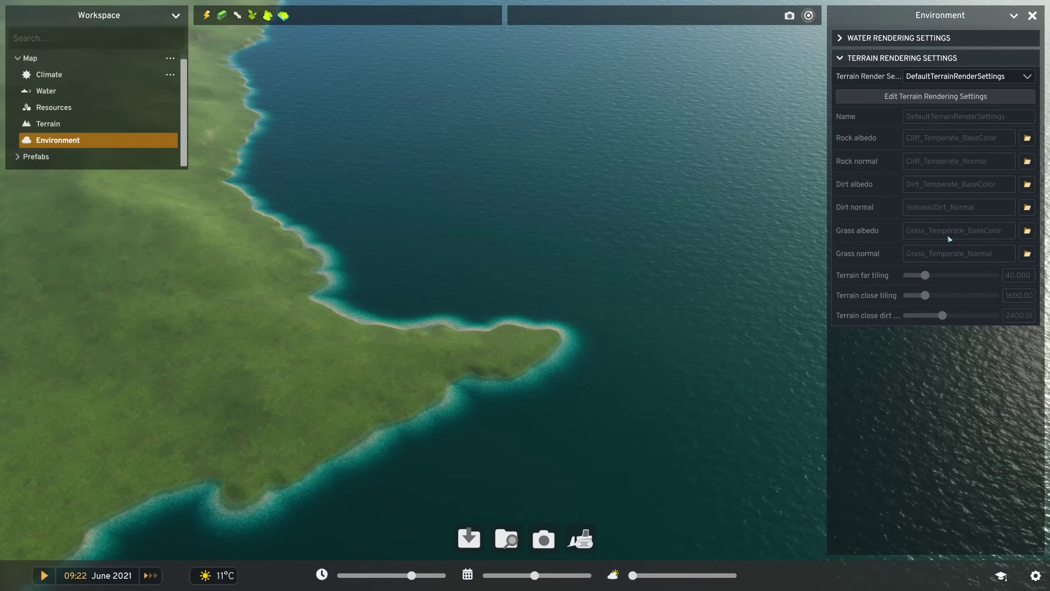
click(997, 77)
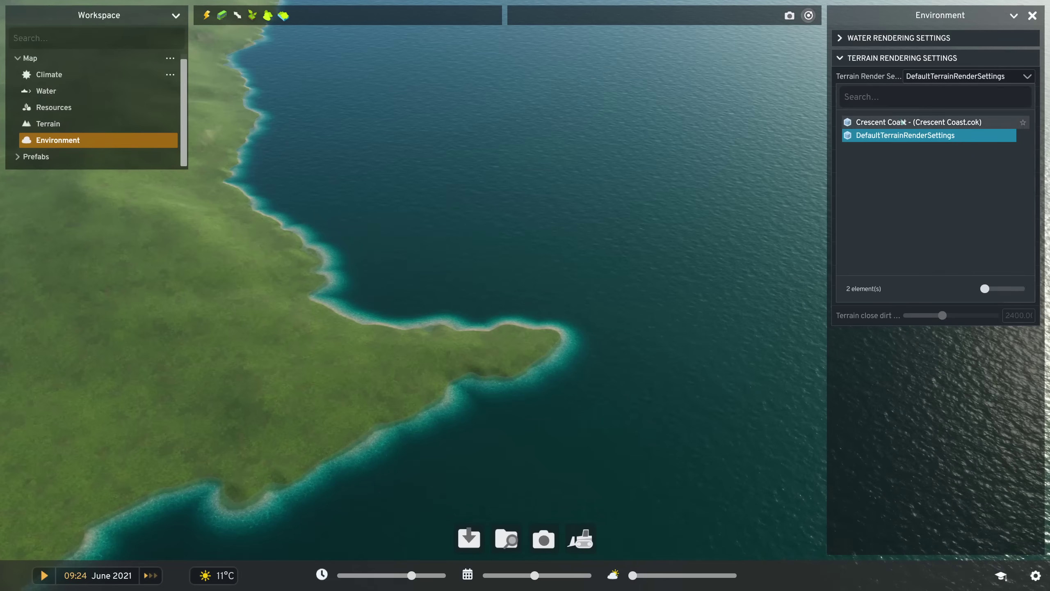
mouse_move(910, 121)
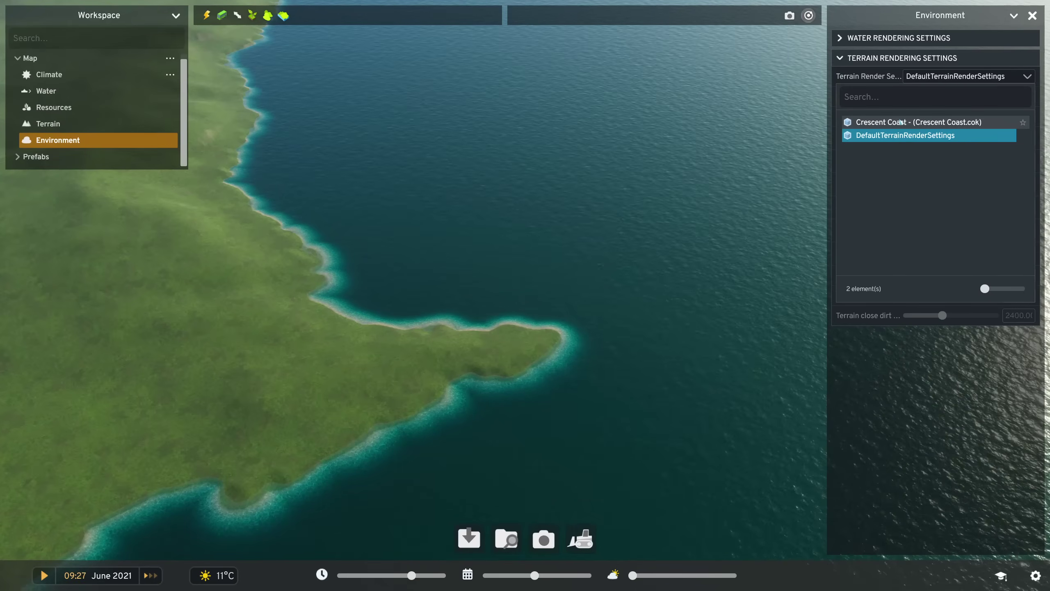
Apply the Crescent Coast terrain preset, move the time of day earlier, and inspect the peninsula
click(918, 121)
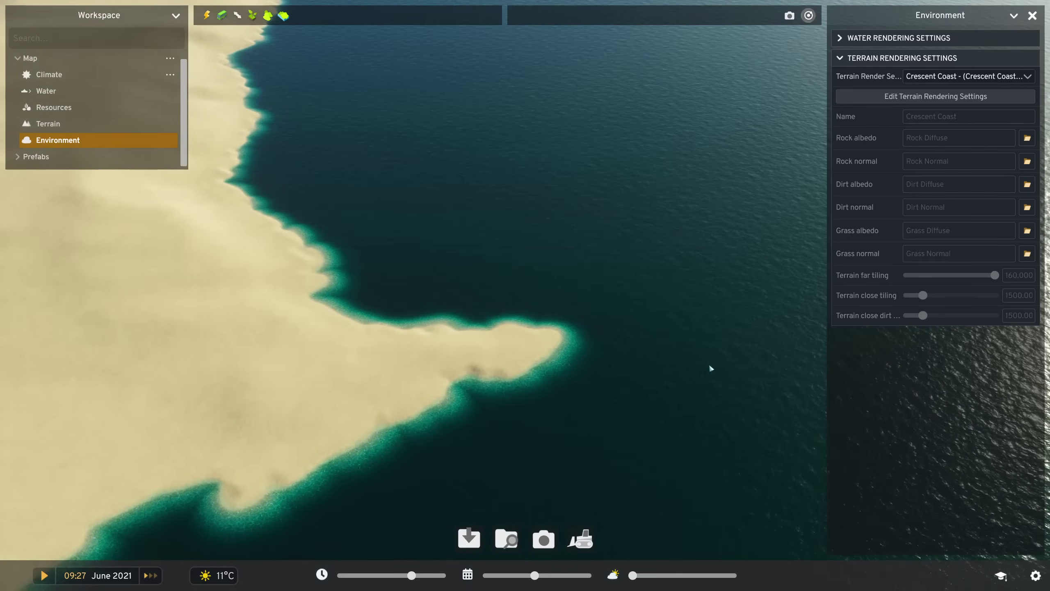
scroll(552, 416, up, 5)
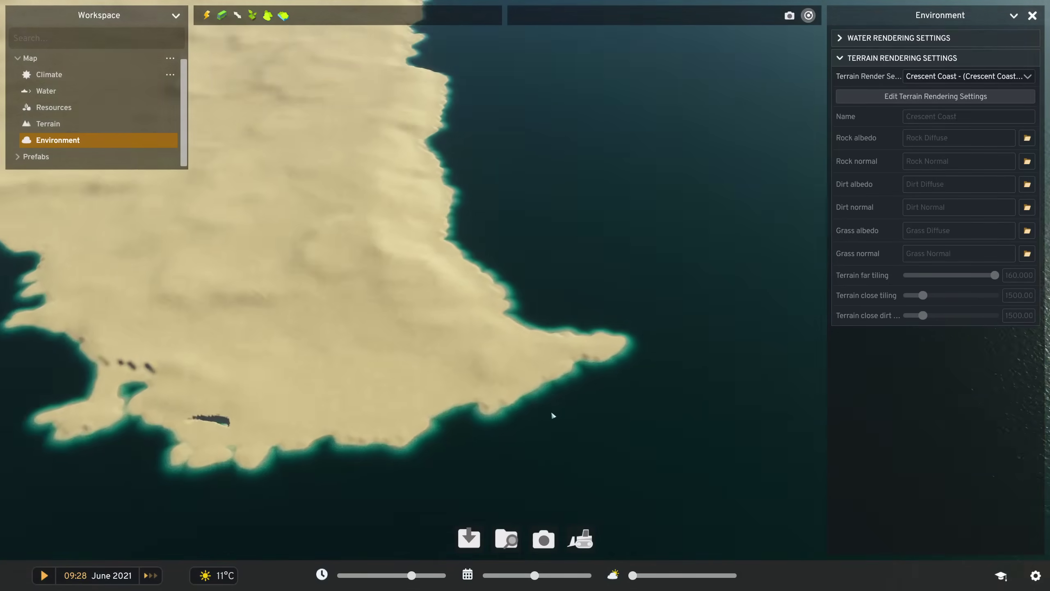
middle_drag(552, 416, 411, 377)
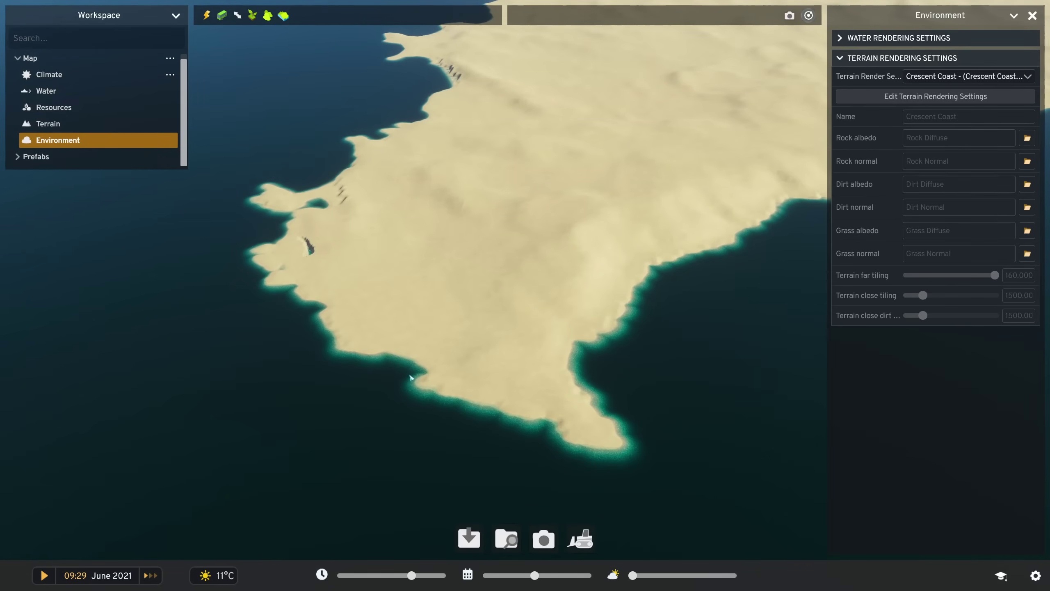
middle_drag(421, 373, 574, 394)
scroll(575, 394, up, 4)
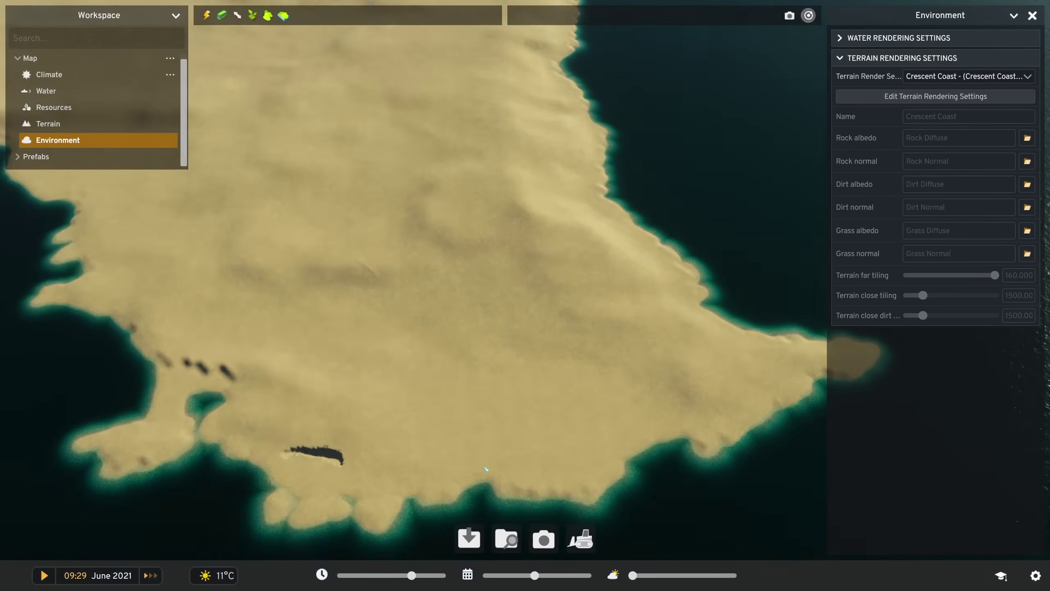
drag(411, 575, 372, 576)
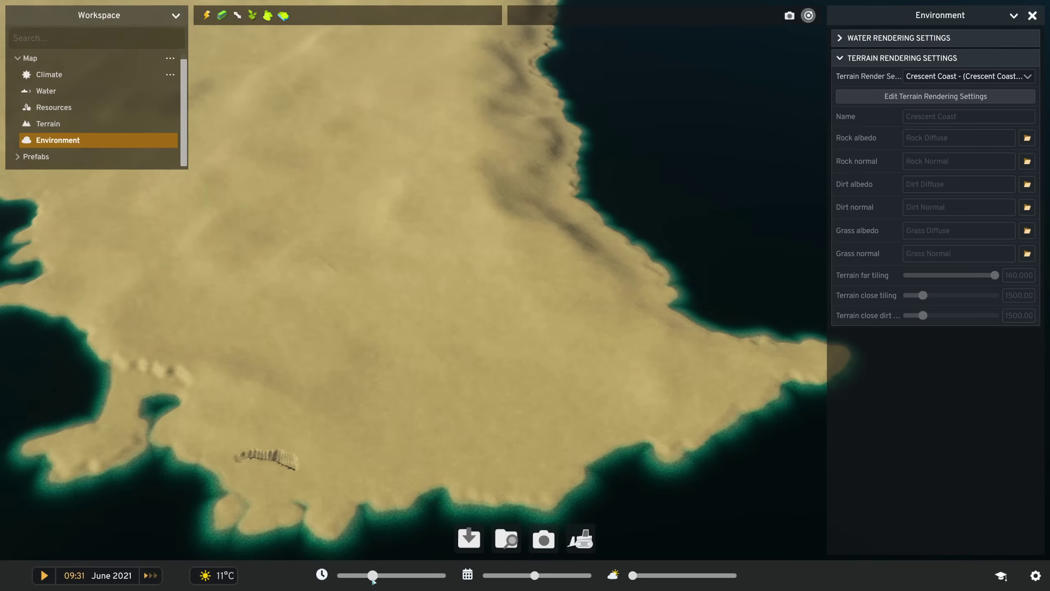
mouse_move(488, 329)
middle_down()
mouse_move(488, 431)
mouse_move(603, 353)
mouse_move(605, 395)
mouse_move(541, 403)
mouse_move(554, 388)
mouse_move(508, 379)
middle_up()
scroll(489, 410, up, 5)
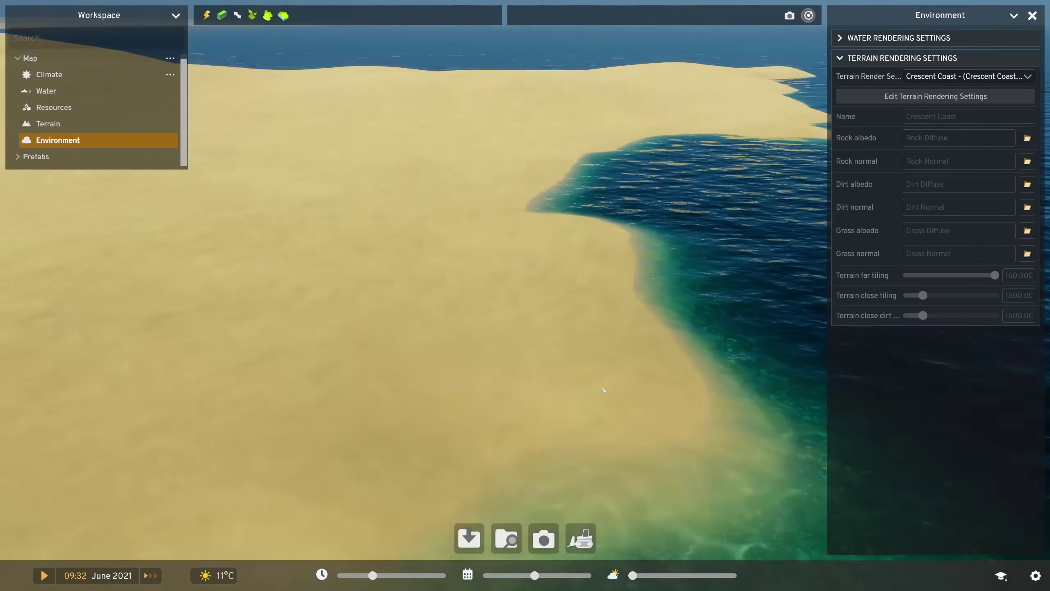
scroll(605, 395, up, 3)
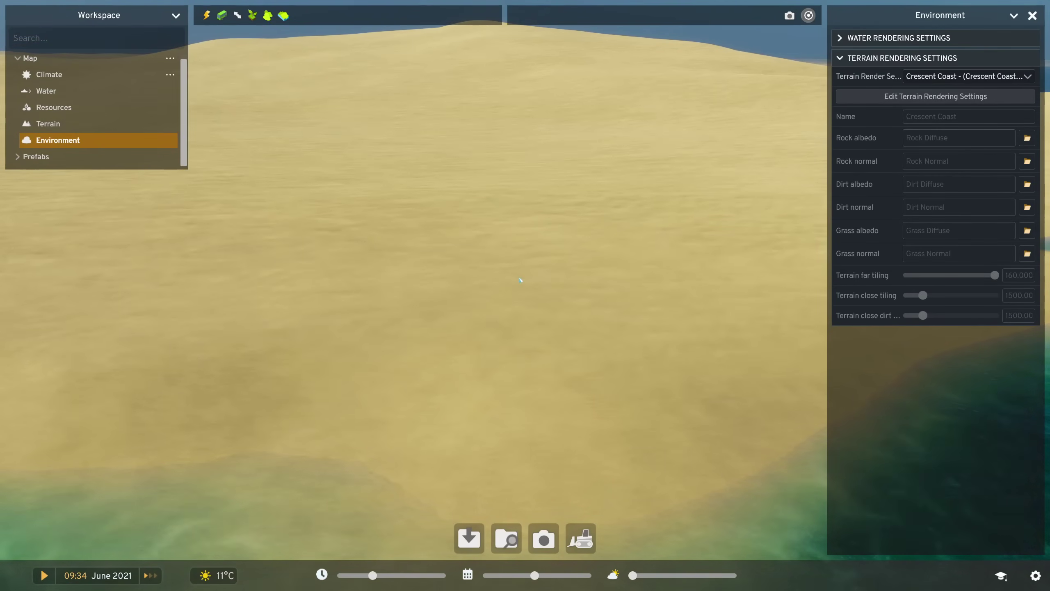
mouse_move(520, 280)
middle_down()
mouse_move(471, 364)
mouse_move(508, 337)
mouse_move(476, 362)
mouse_move(493, 361)
mouse_move(496, 377)
mouse_move(509, 345)
middle_up()
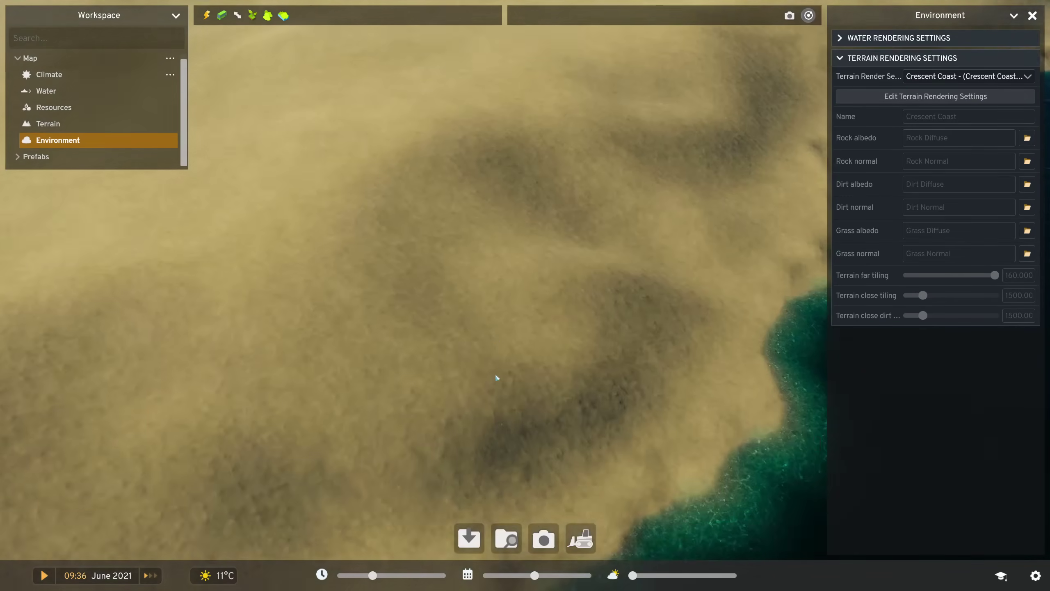
scroll(497, 378, down, 3)
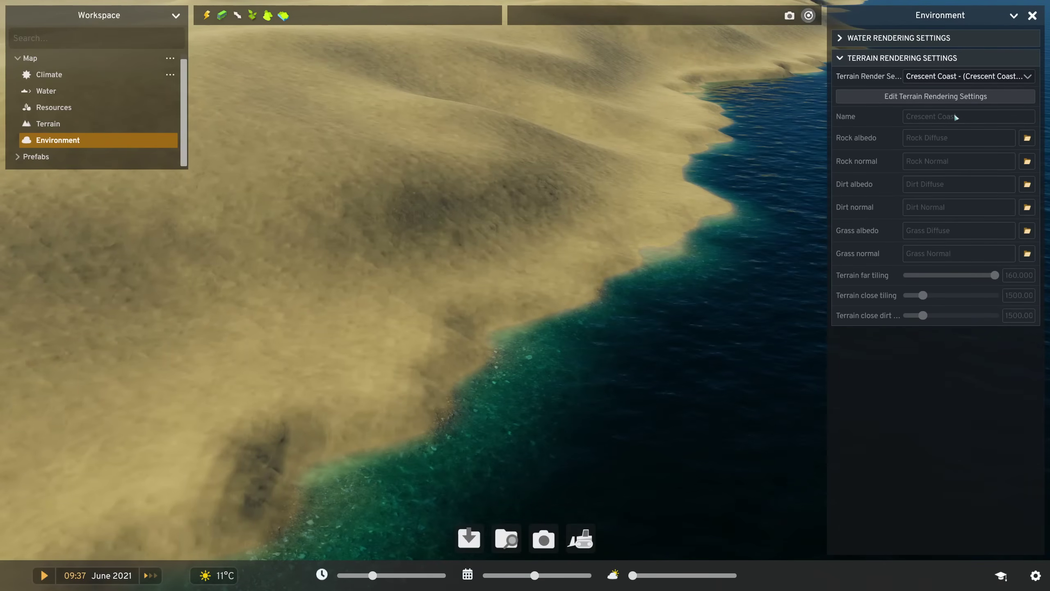
Copy Crescent Coast terrain and set Grass albedo and normal to Ground069_2K-PNG Color and NormalGL
click(918, 97)
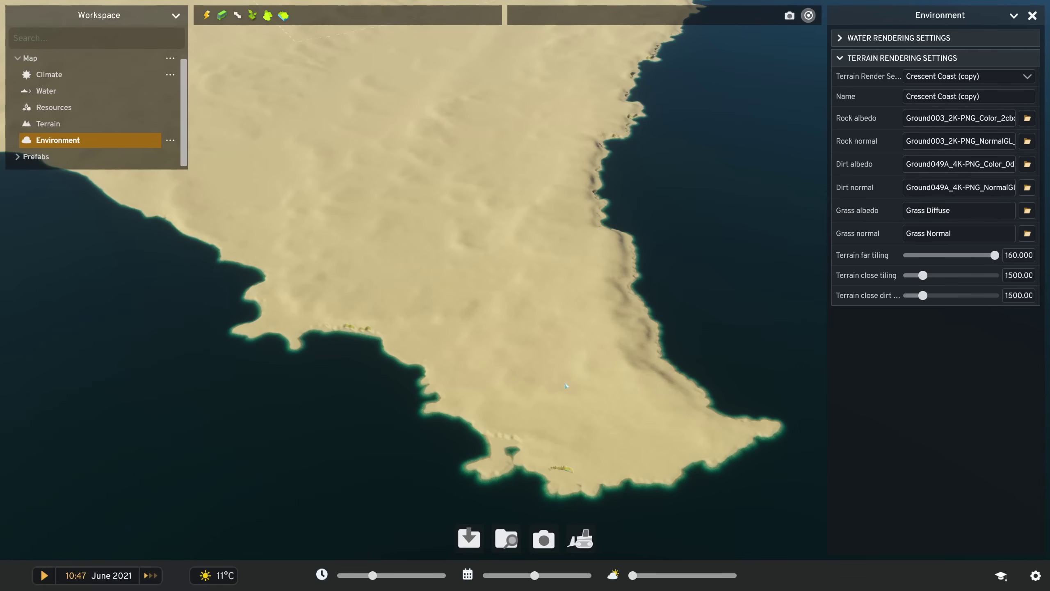
click(1028, 211)
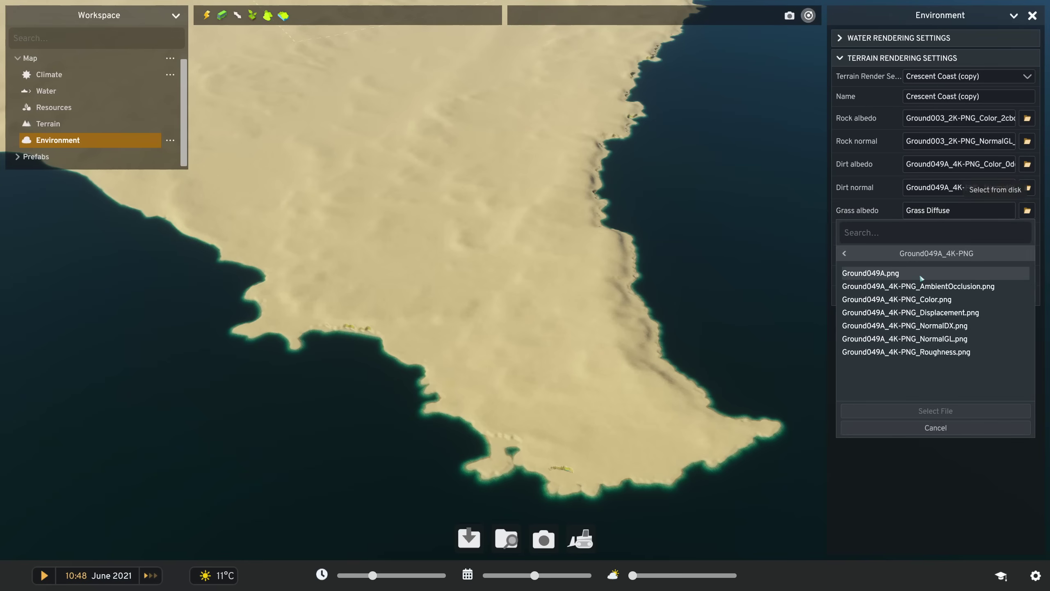
click(845, 253)
scroll(902, 345, down, 3)
scroll(902, 367, down, 3)
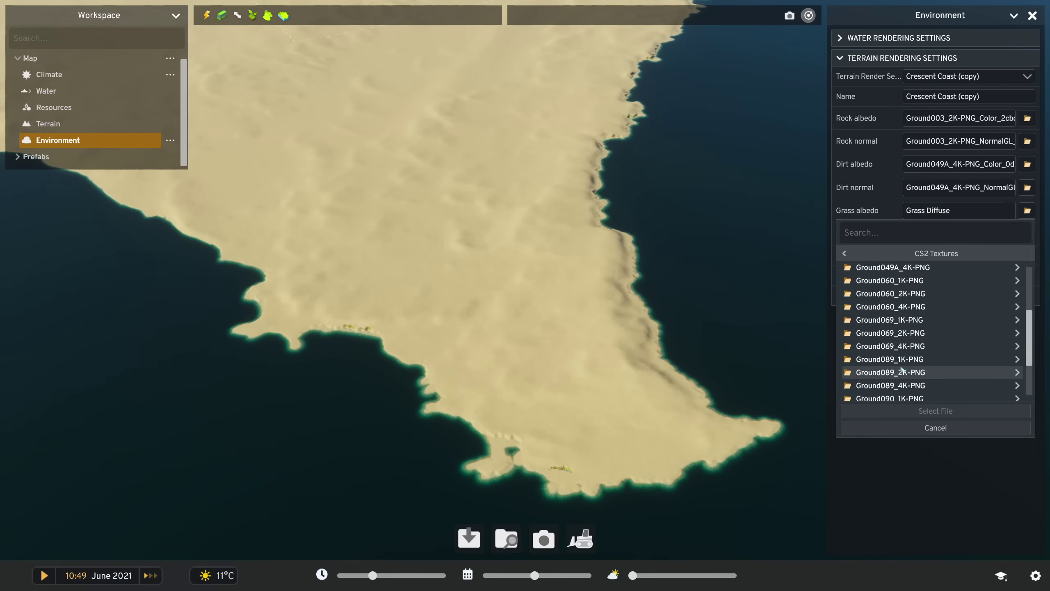
scroll(903, 362, down, 2)
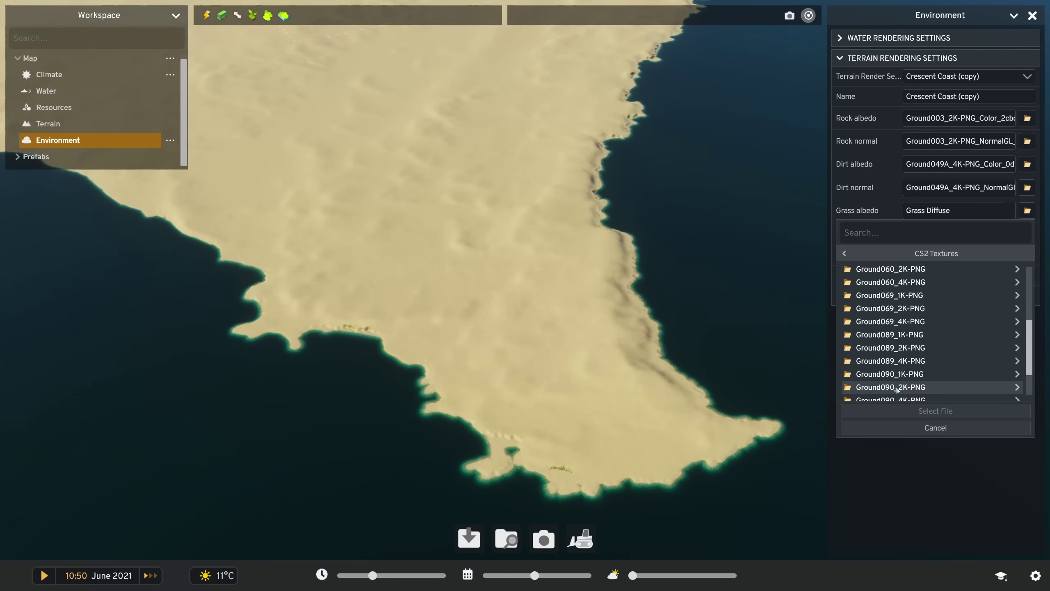
click(908, 308)
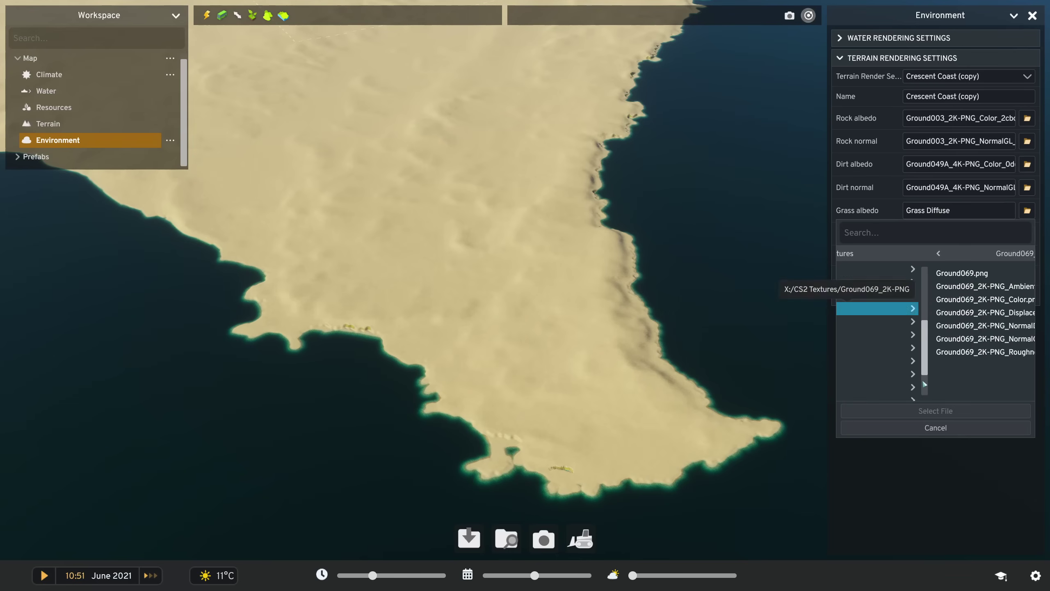
click(930, 302)
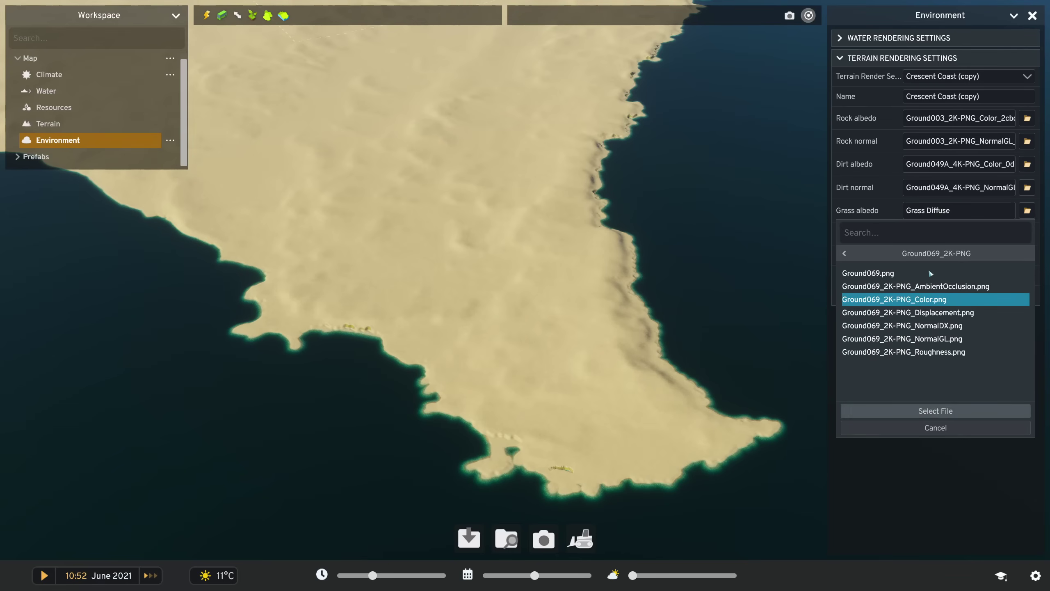
double_click(930, 299)
click(1027, 234)
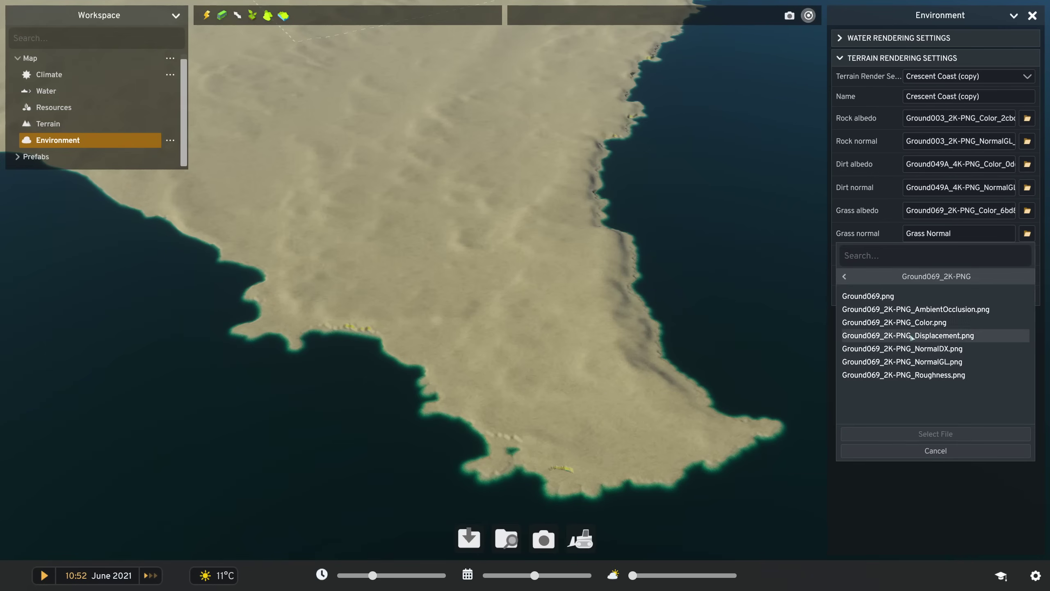
click(926, 362)
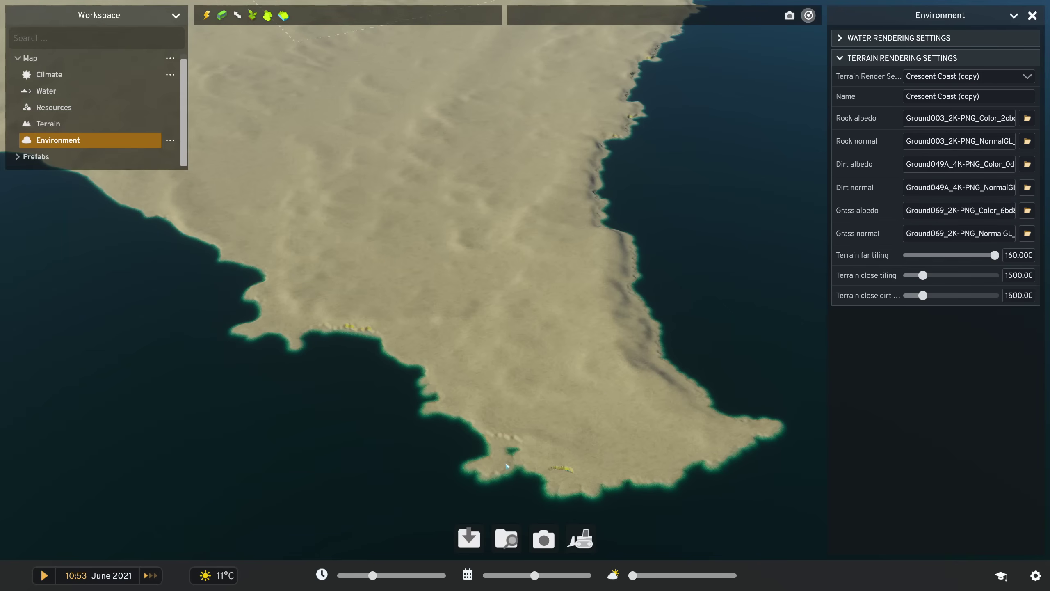
scroll(506, 496, up, 5)
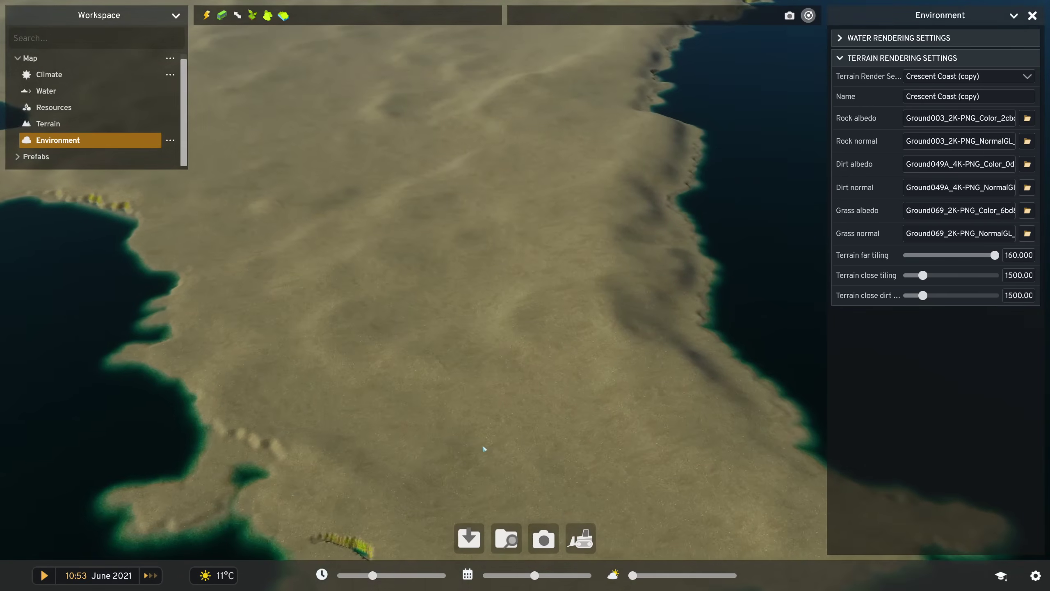
Test lower Terrain far tiling values, return it to 160, and survey the shoreline
right_drag(483, 449, 465, 456)
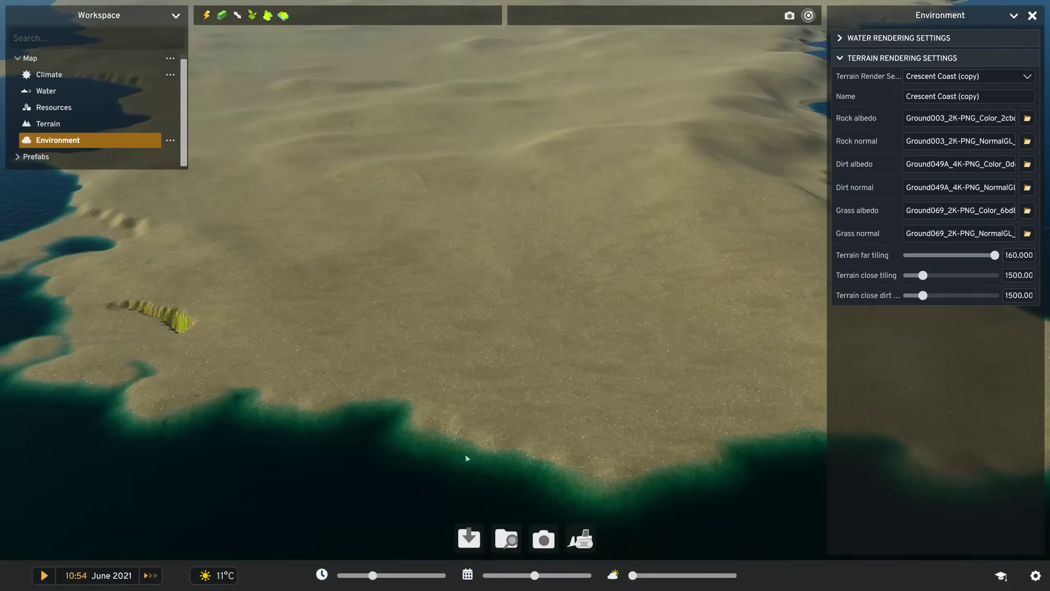
scroll(465, 456, up, 3)
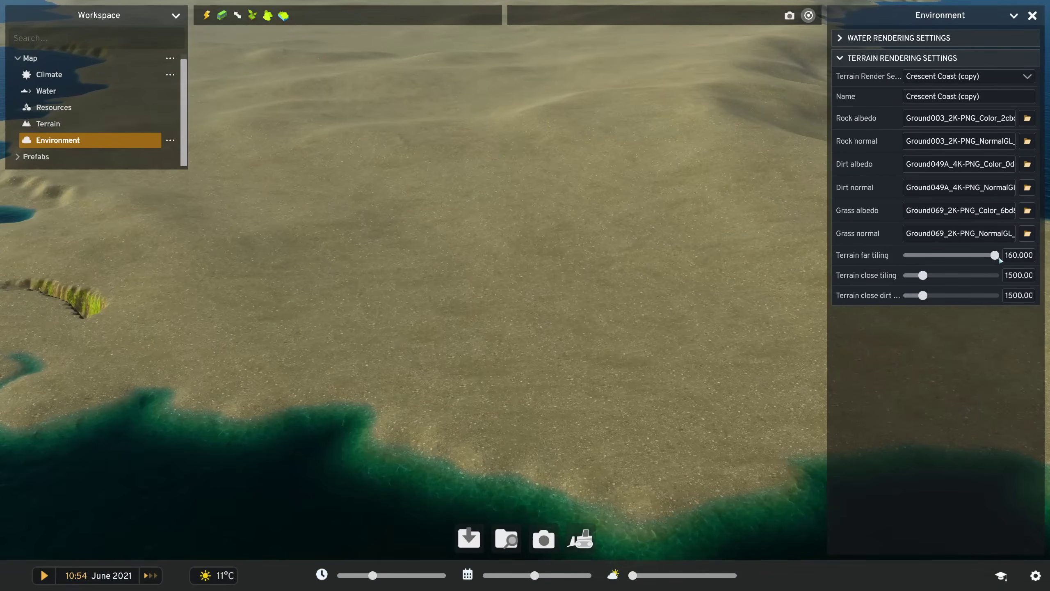
drag(995, 255, 908, 255)
scroll(520, 397, down, 5)
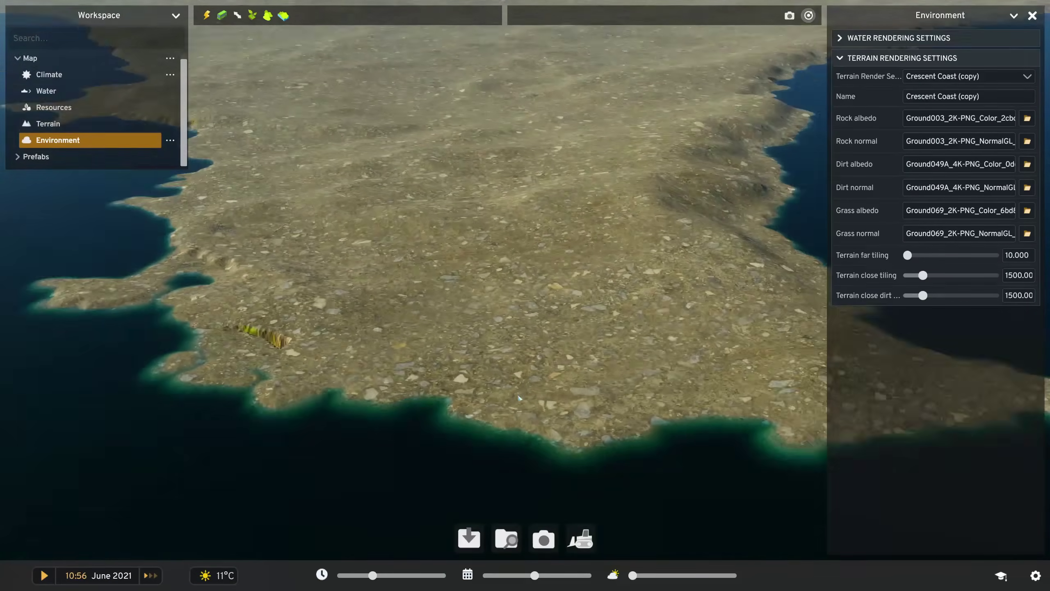
scroll(521, 396, down, 5)
scroll(515, 420, down, 5)
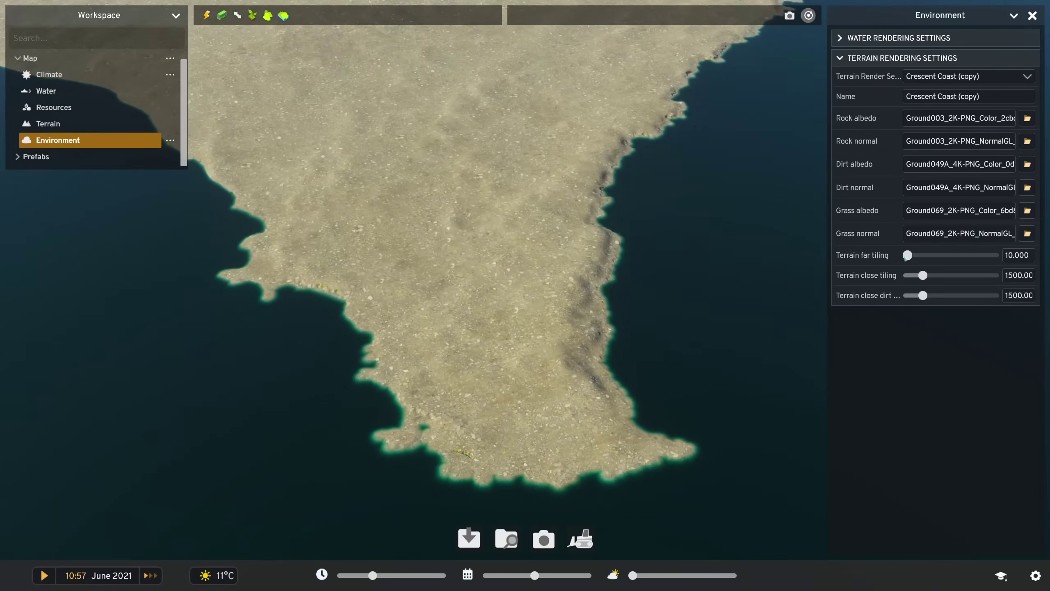
drag(907, 255, 940, 256)
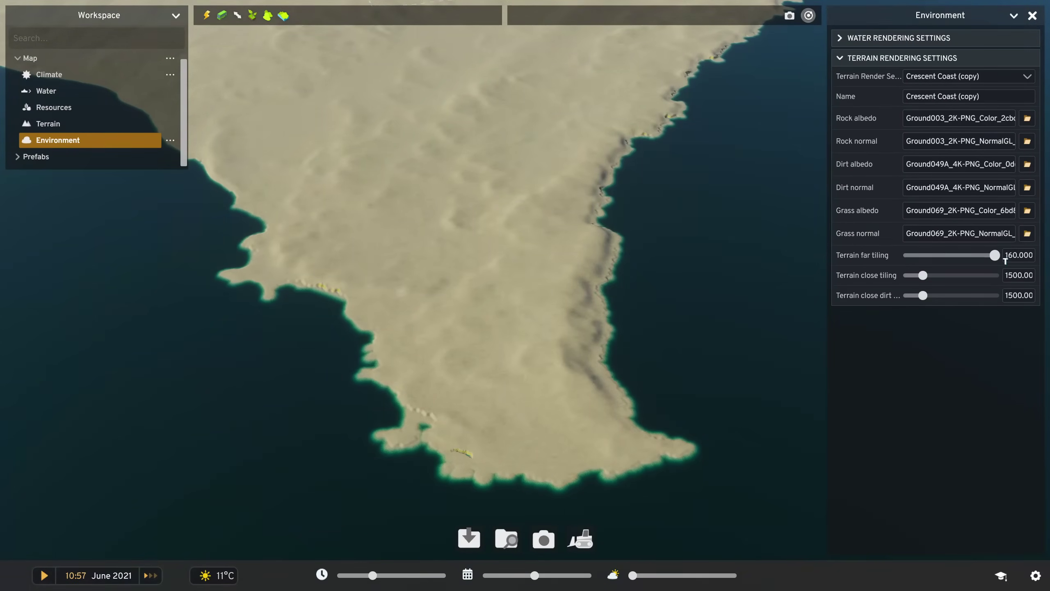
scroll(616, 442, up, 5)
scroll(544, 433, up, 5)
scroll(534, 411, up, 5)
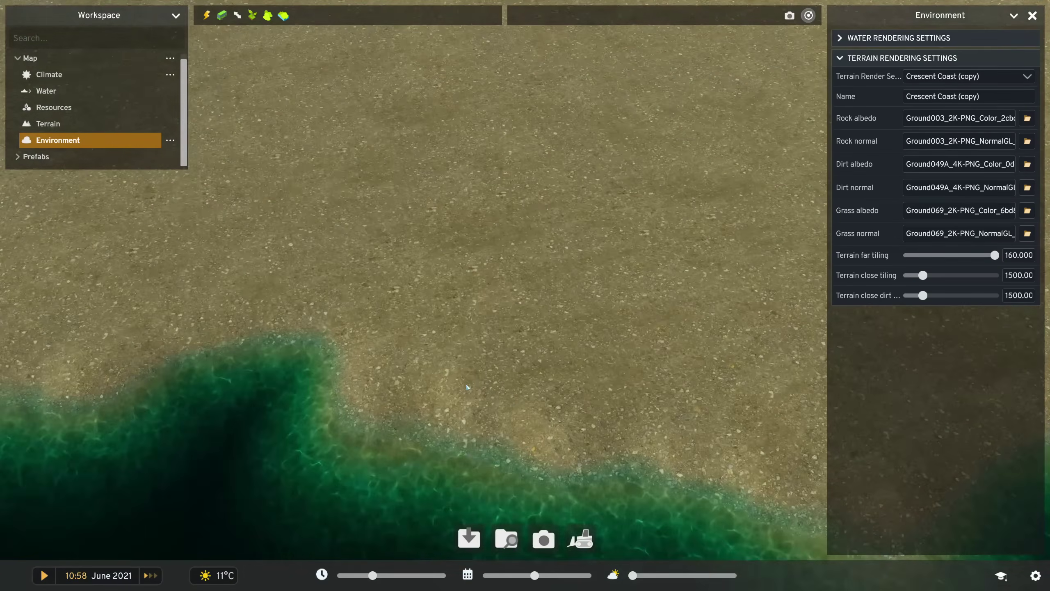
scroll(523, 373, up, 3)
mouse_move(523, 372)
middle_down()
mouse_move(518, 340)
mouse_move(525, 370)
middle_up()
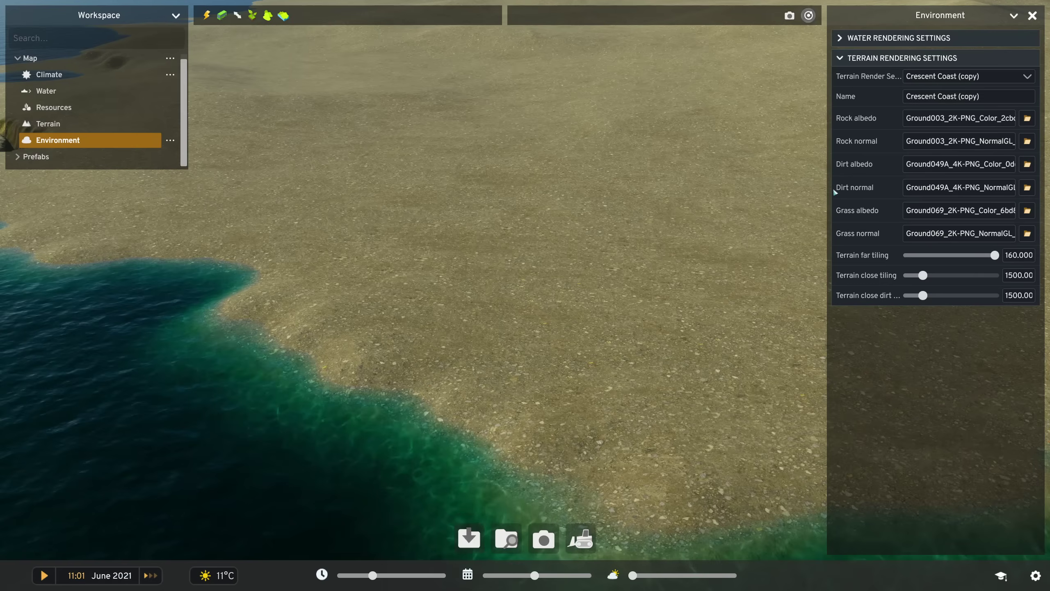
middle_drag(575, 369, 638, 463)
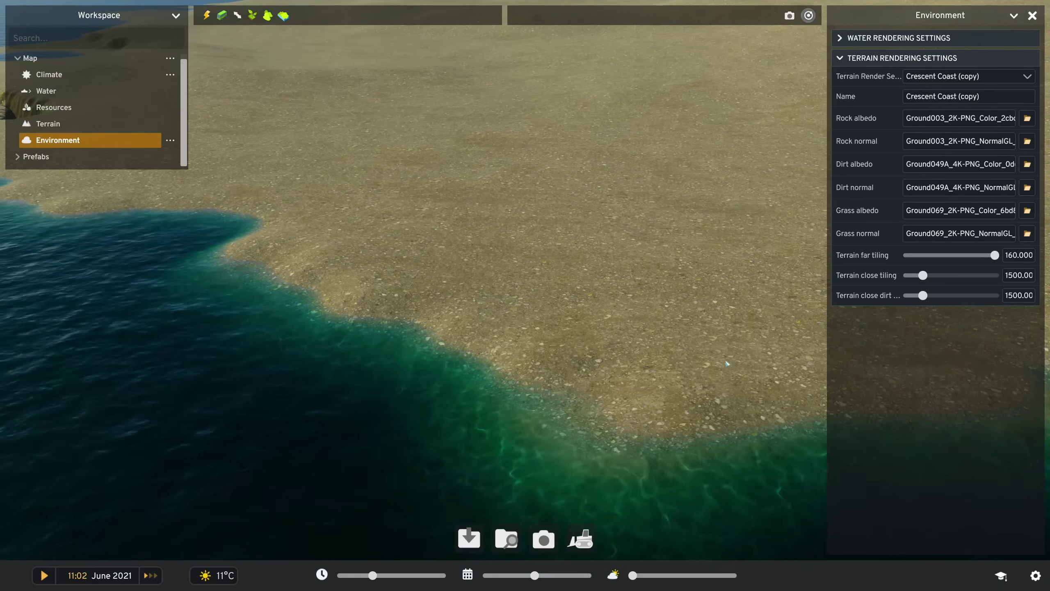
Set the grass albedo and normal to Ground093C_2K-PNG Color and NormalGL
click(1028, 211)
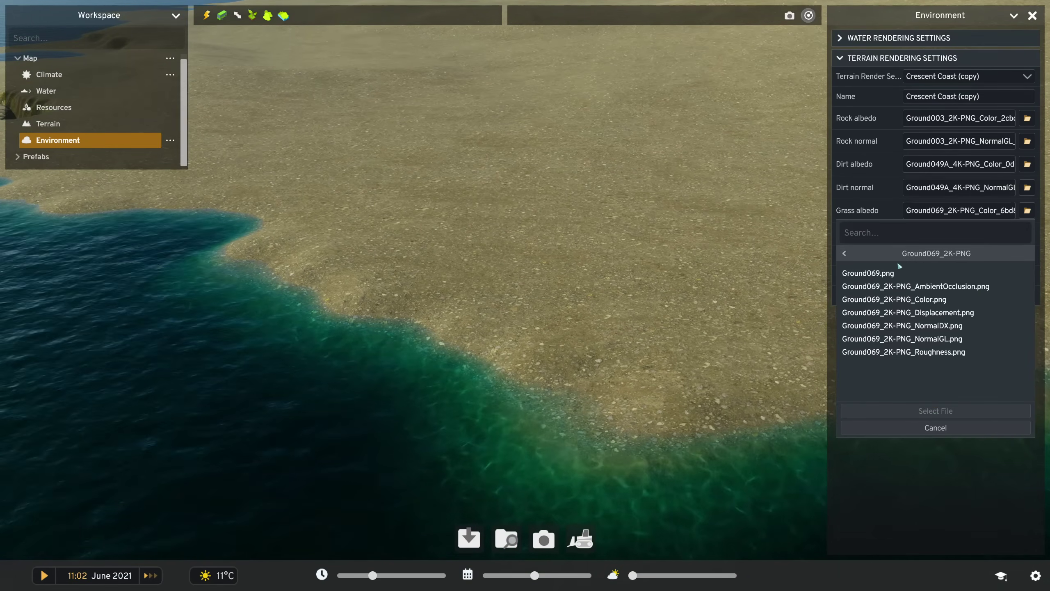
click(844, 254)
scroll(919, 345, down, 5)
scroll(919, 361, down, 3)
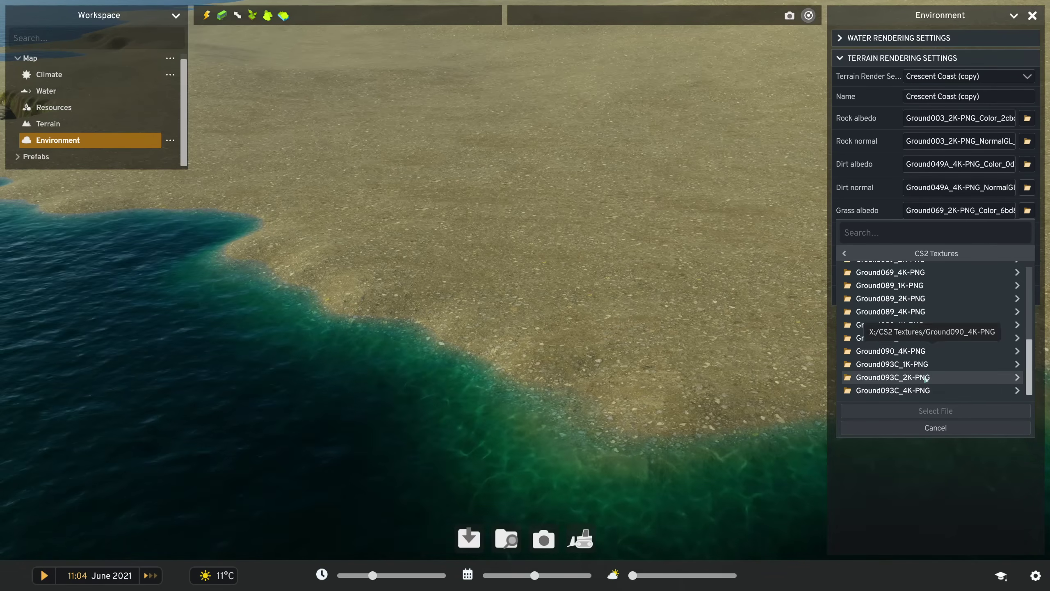
click(903, 377)
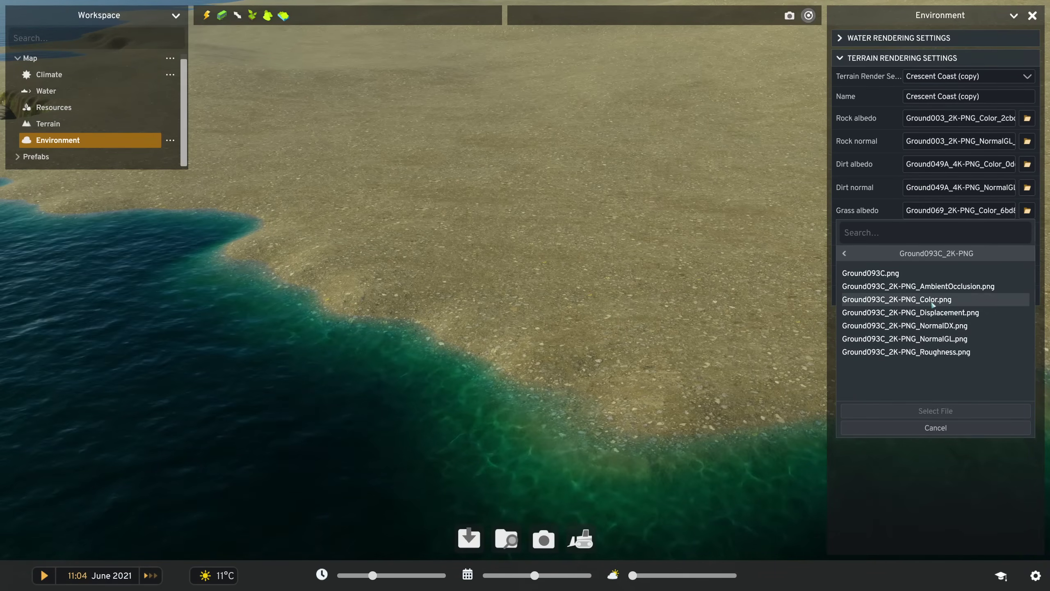
click(898, 300)
click(935, 412)
click(1027, 233)
click(905, 362)
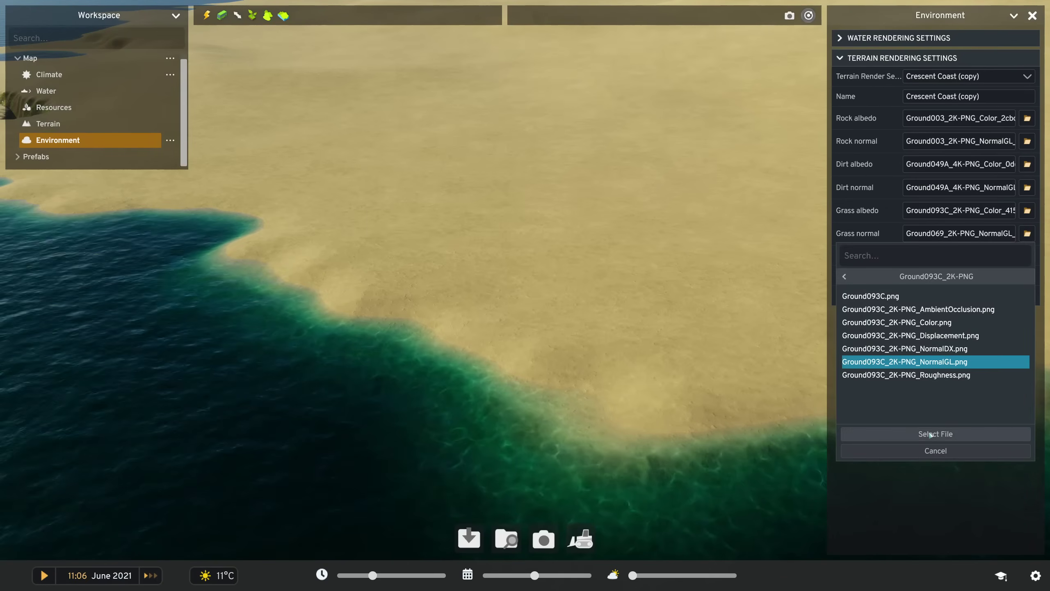
click(935, 433)
scroll(547, 322, up, 5)
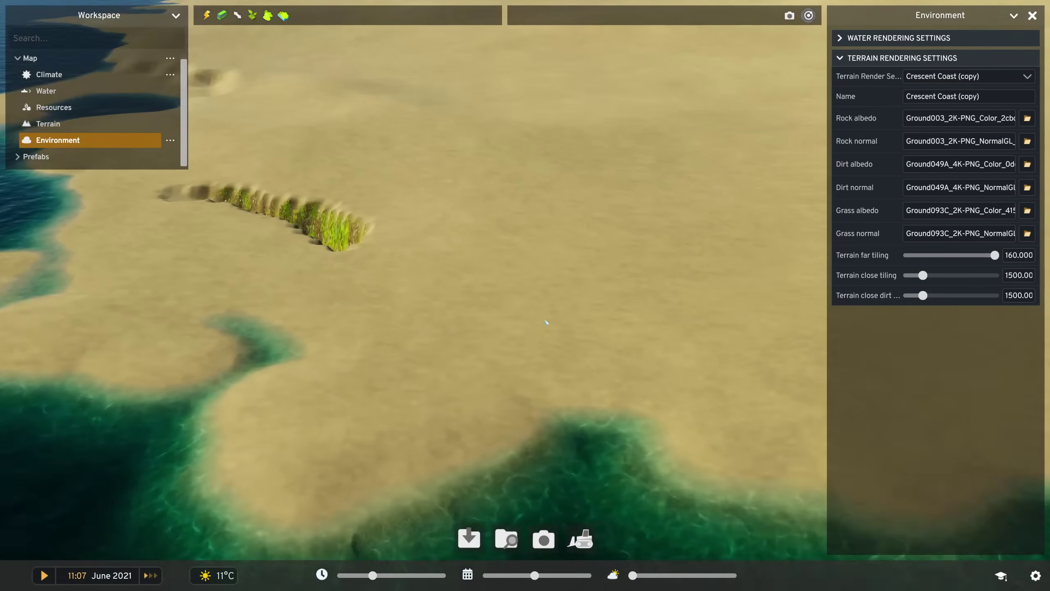
scroll(547, 322, down, 3)
scroll(575, 328, up, 5)
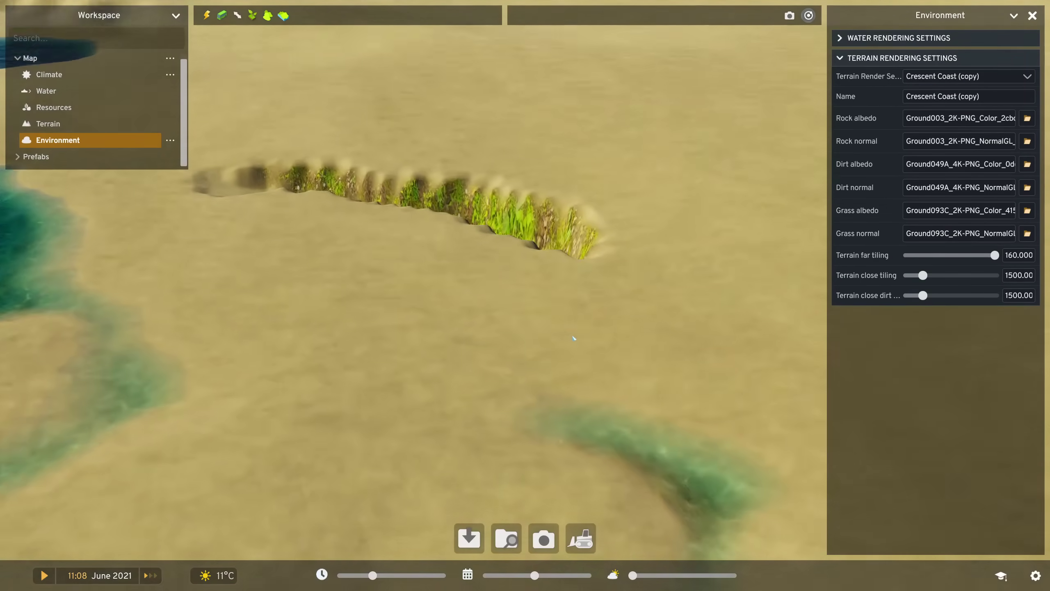
scroll(597, 330, up, 2)
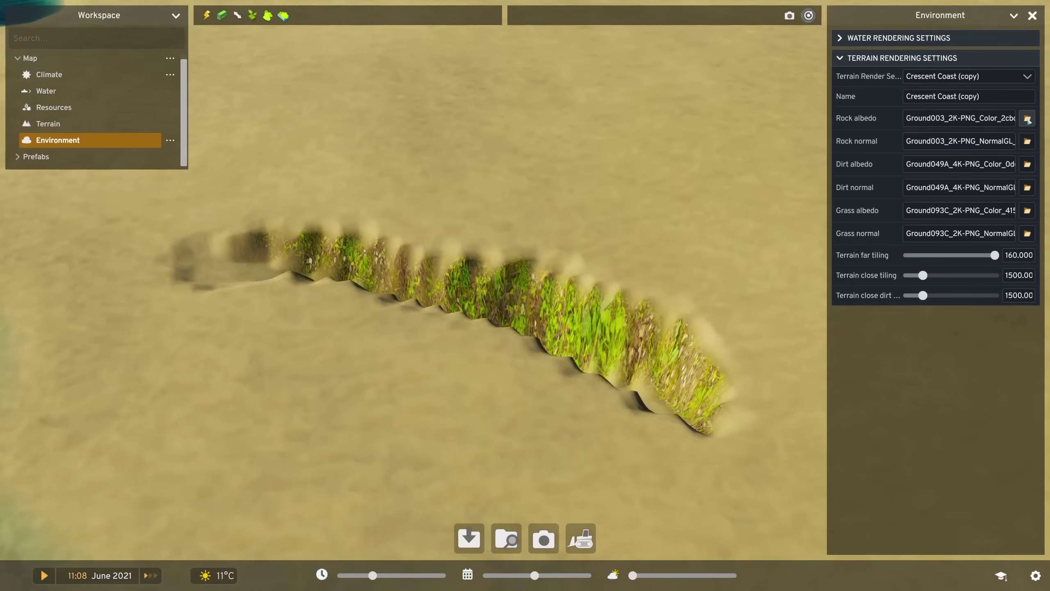
Set the rock albedo and normal to Ground005_2K-PNG Color and NormalGL
click(1028, 119)
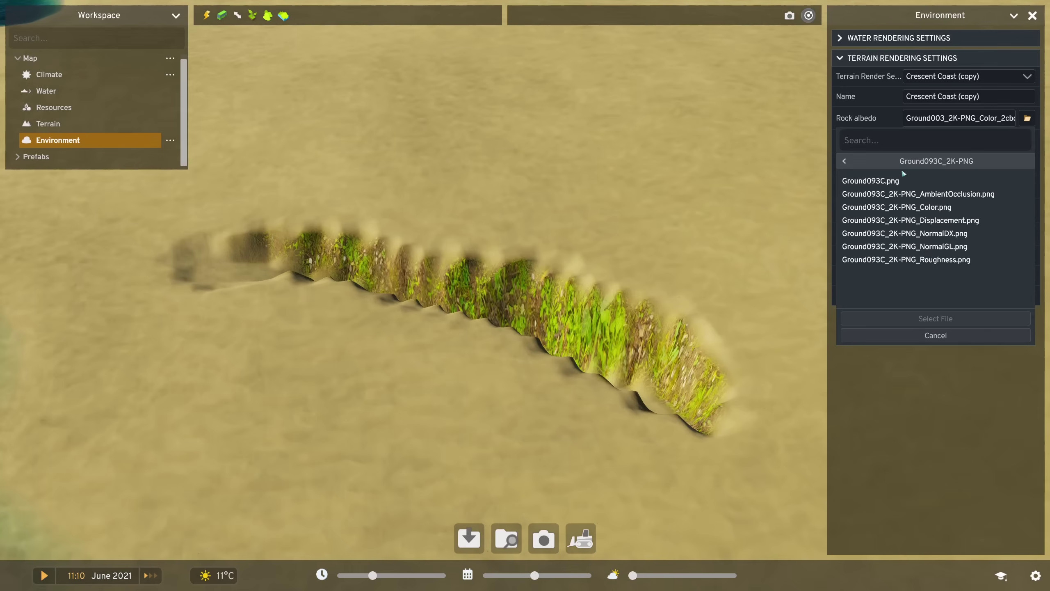
click(844, 161)
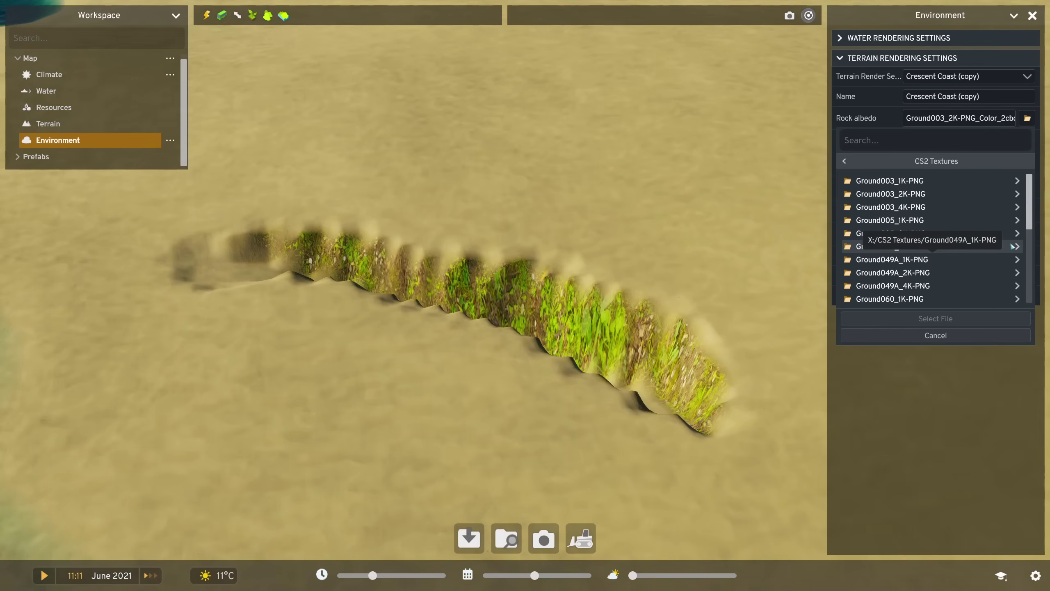
click(891, 246)
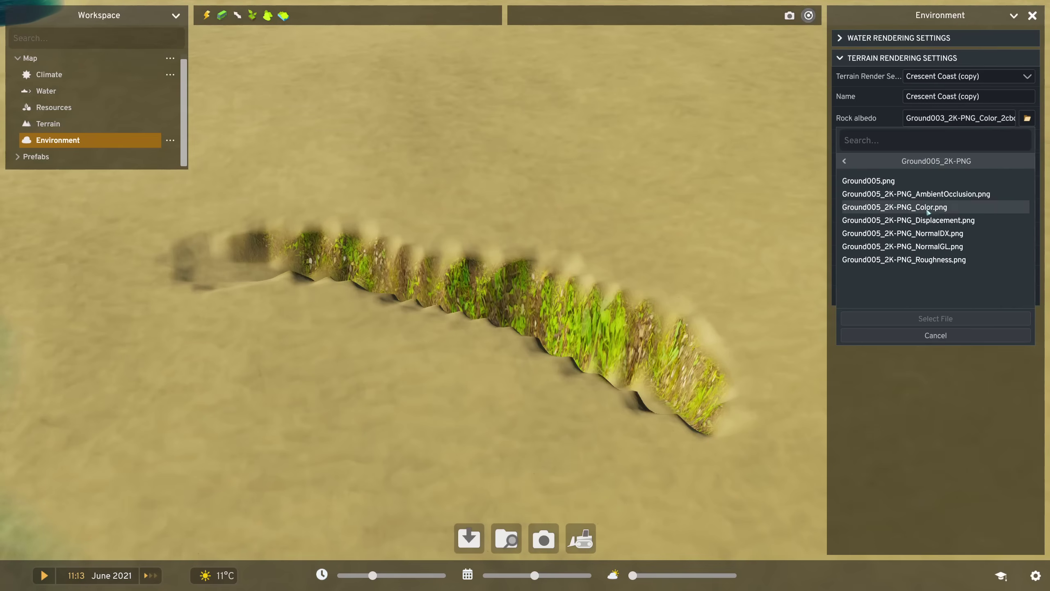
double_click(894, 206)
click(1027, 140)
click(927, 247)
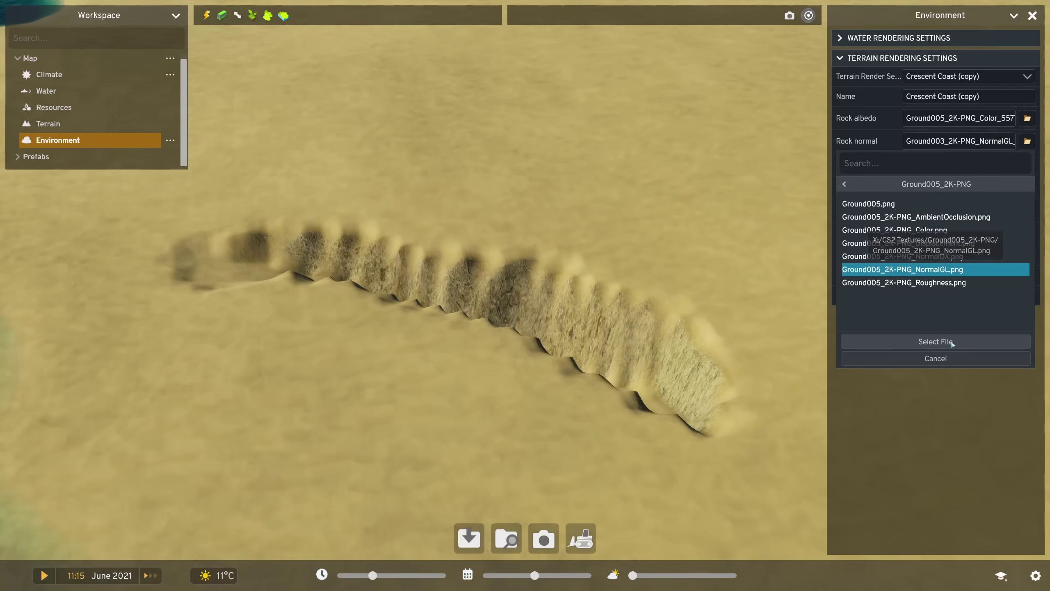
click(909, 342)
middle_drag(616, 365, 525, 328)
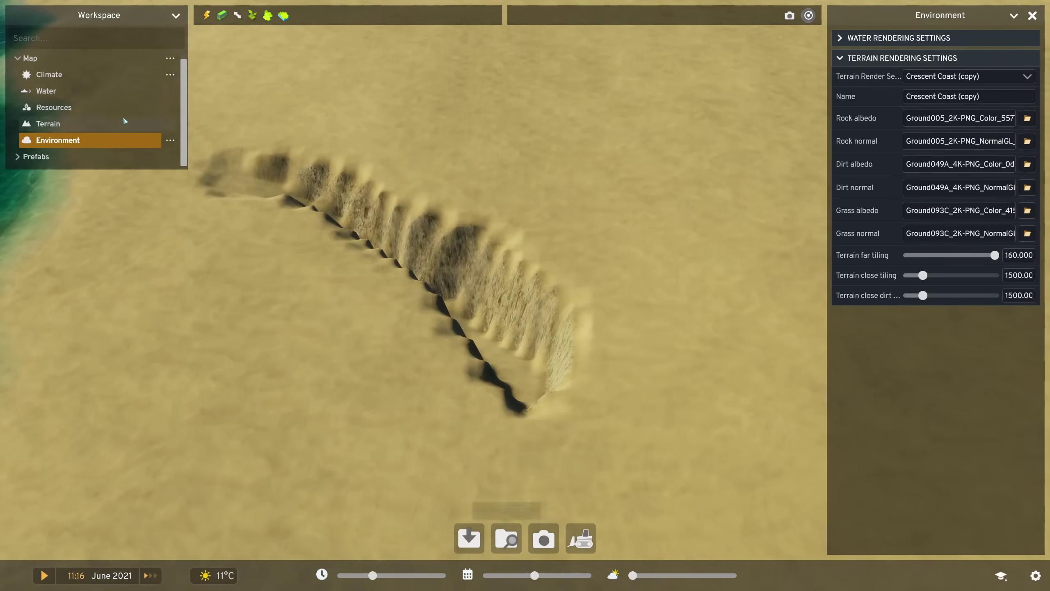
Paint a tall mountain beside the trench using the Terrain raise brush
click(85, 125)
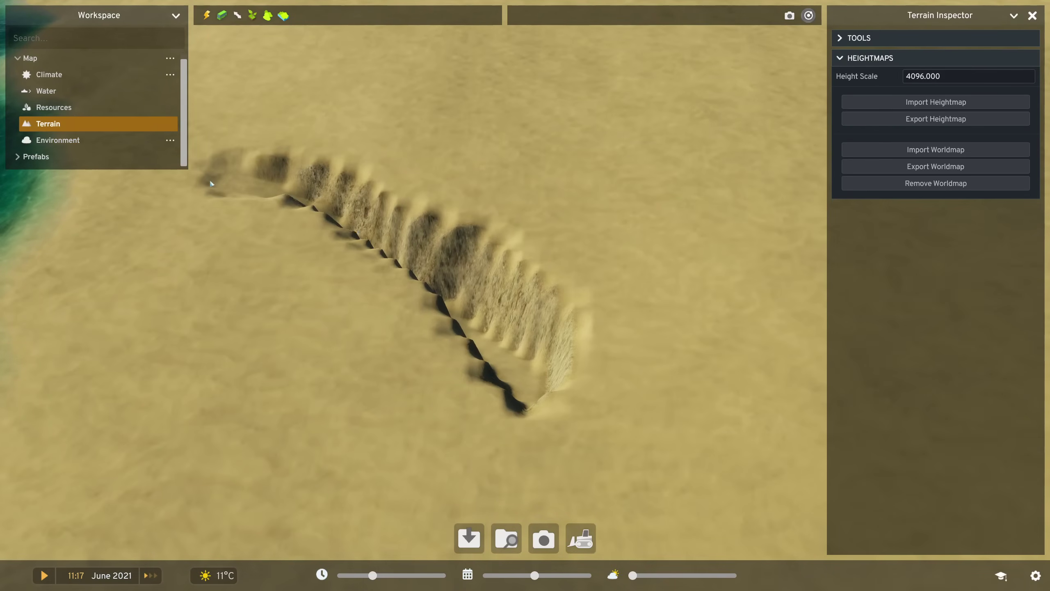
click(860, 38)
click(917, 69)
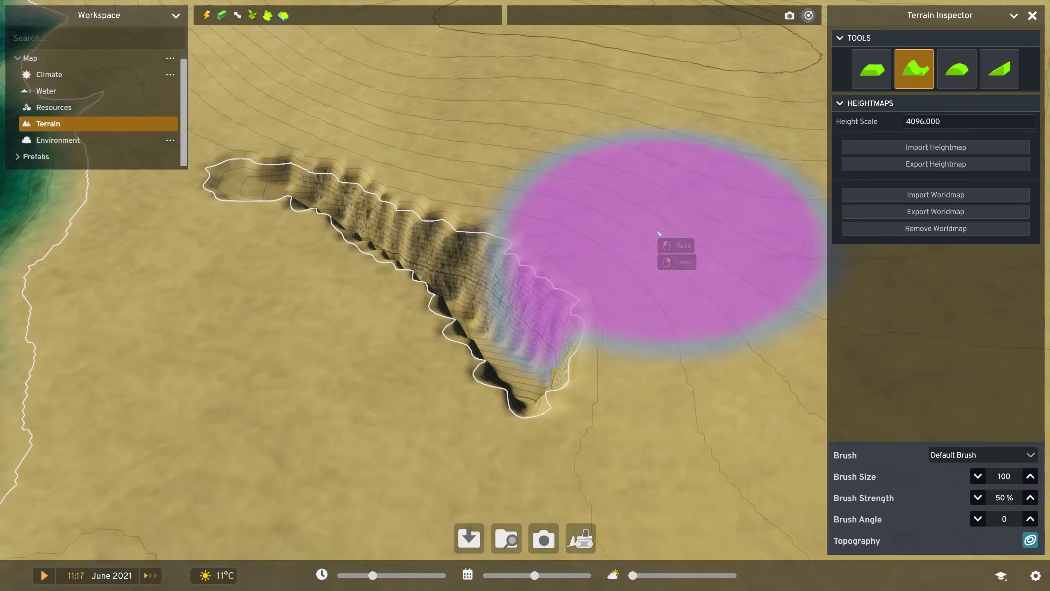
mouse_move(634, 248)
mouse_down()
mouse_move(640, 238)
mouse_move(657, 246)
mouse_move(558, 164)
mouse_move(708, 213)
mouse_up()
scroll(709, 213, up, 5)
mouse_move(709, 214)
right_down()
mouse_move(657, 246)
mouse_move(675, 280)
mouse_move(610, 261)
mouse_move(744, 257)
mouse_move(676, 328)
right_up()
key(Escape)
scroll(528, 329, down, 5)
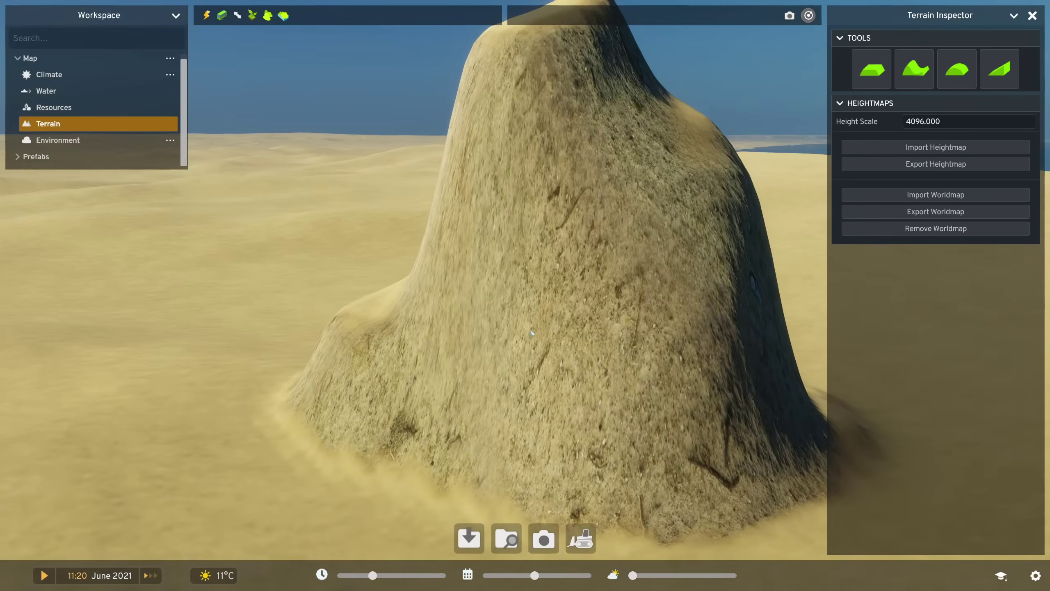
mouse_move(528, 329)
right_down()
mouse_move(486, 402)
mouse_move(504, 382)
right_up()
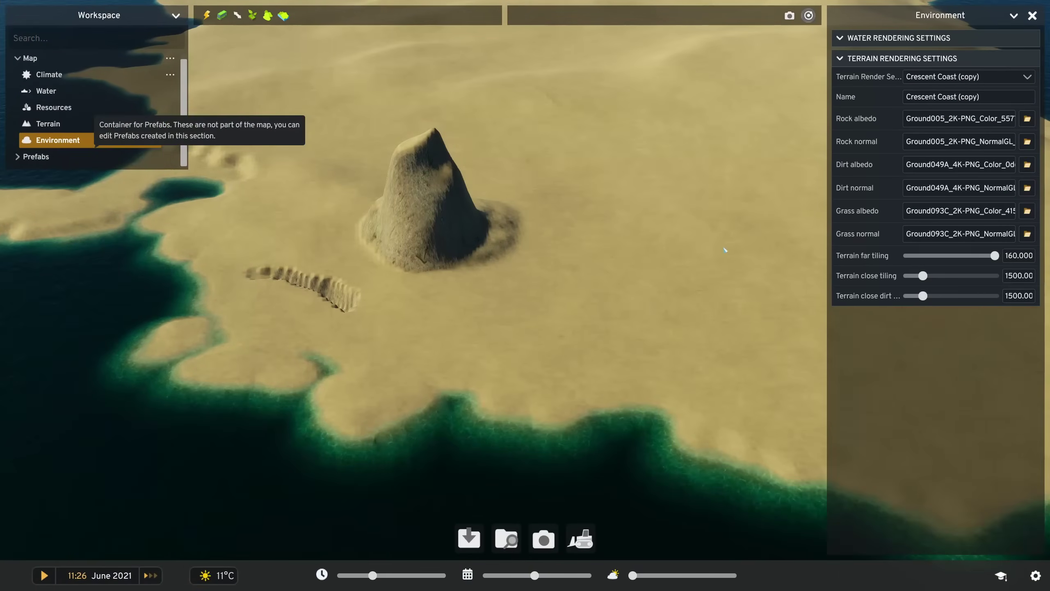
Orbit around the mountain and open the Terrain Render Settings preset dropdown
right_drag(246, 181, 212, 190)
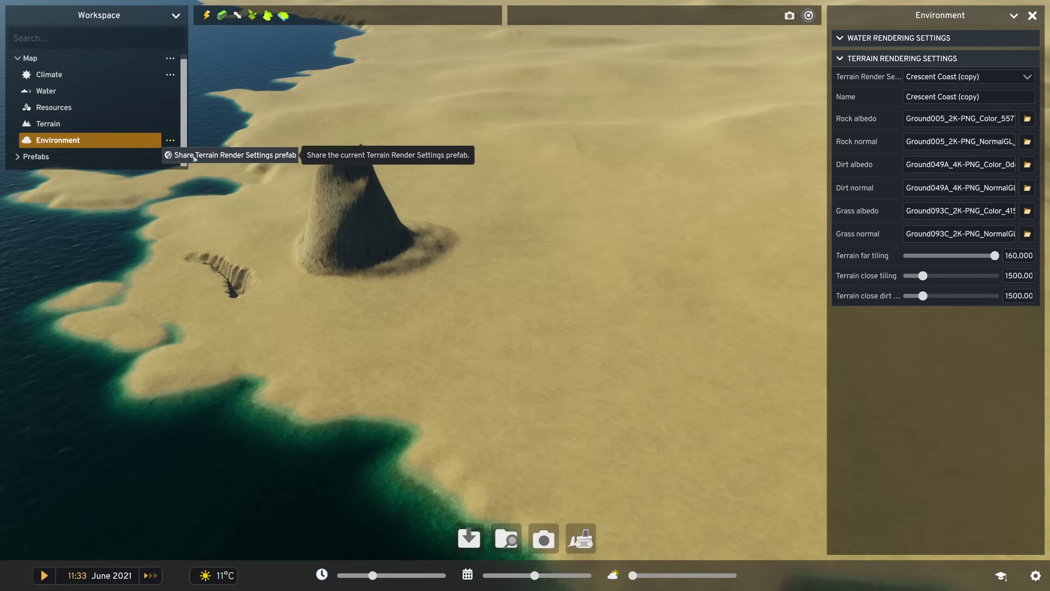
click(953, 76)
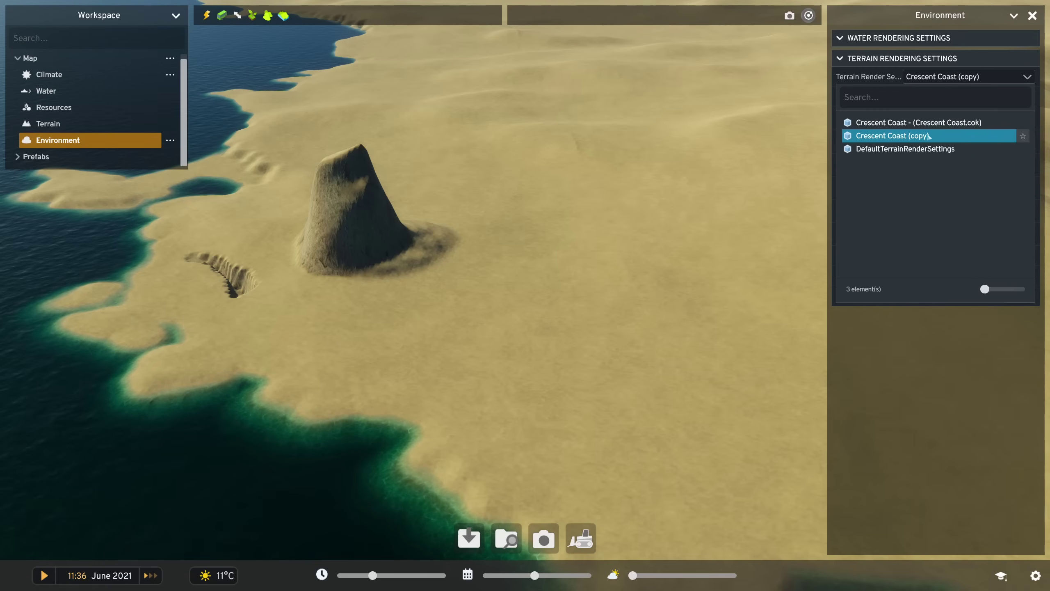
Close Environment settings, rotate over the peninsula, and open the Environment item's options menu
click(930, 137)
scroll(528, 230, down, 8)
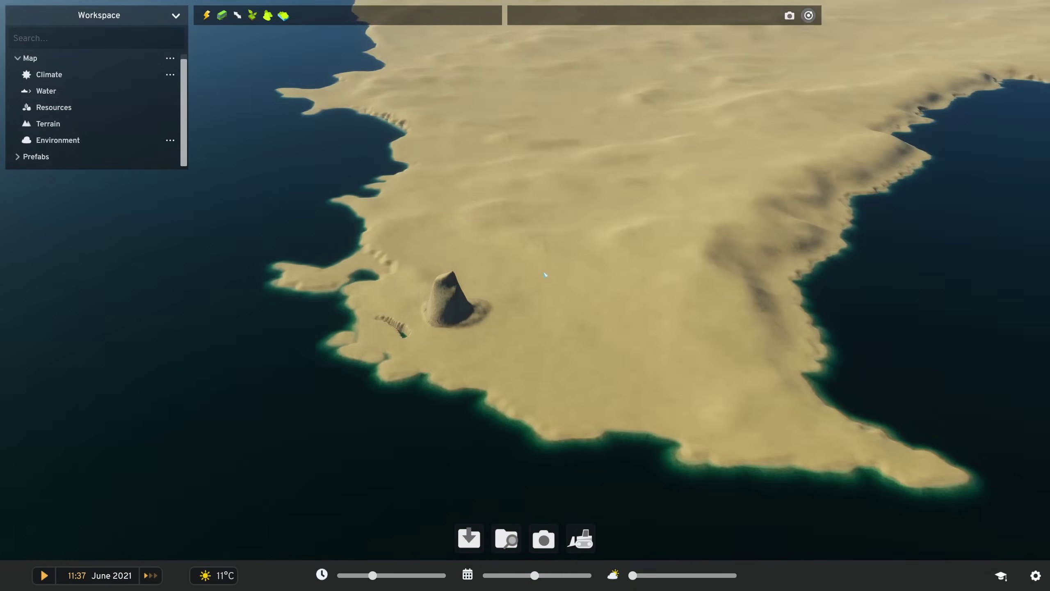
middle_drag(528, 230, 599, 283)
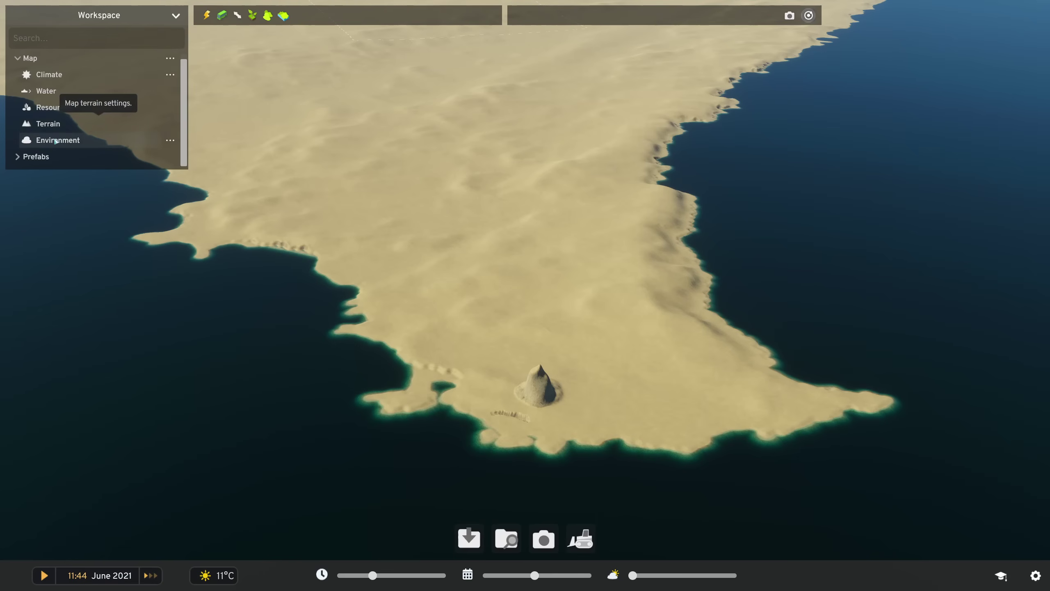
click(169, 140)
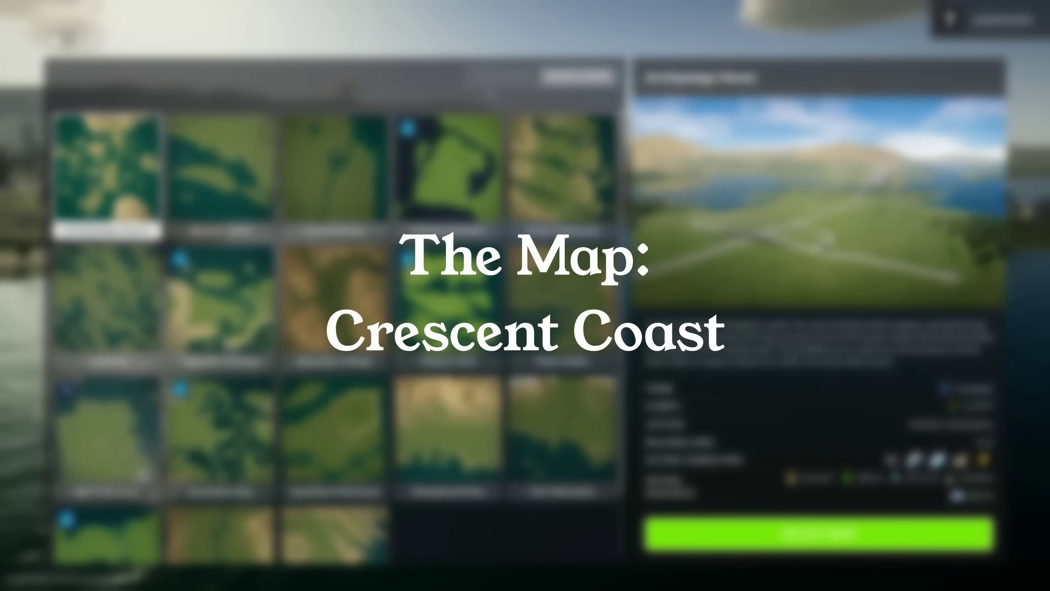
Choose Crescent Coast from Custom Maps and start a new city on it
click(503, 77)
scroll(379, 231, down, 1)
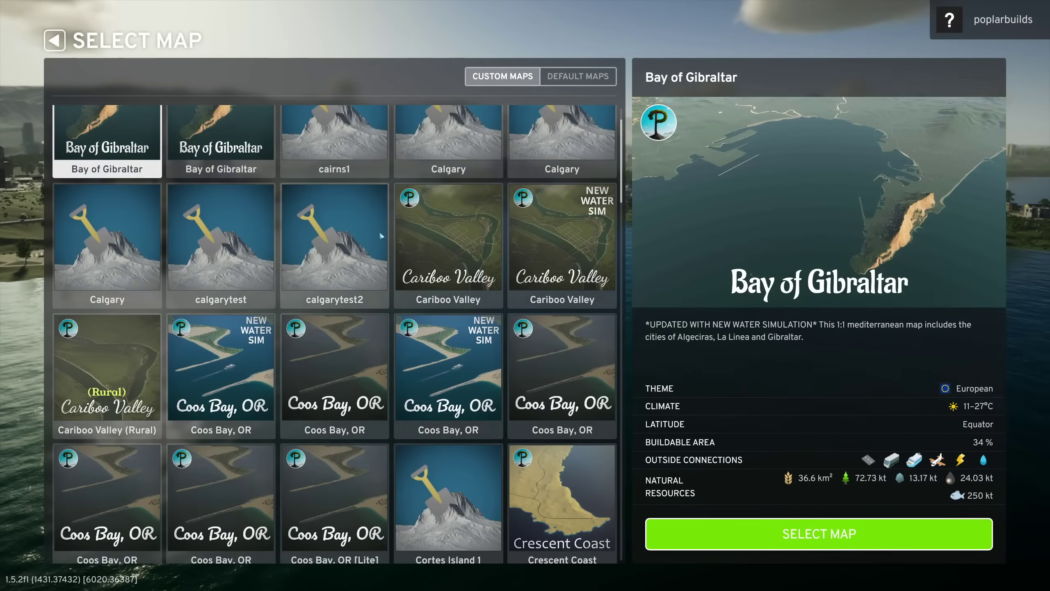
scroll(379, 231, down, 2)
scroll(492, 287, down, 1)
click(562, 344)
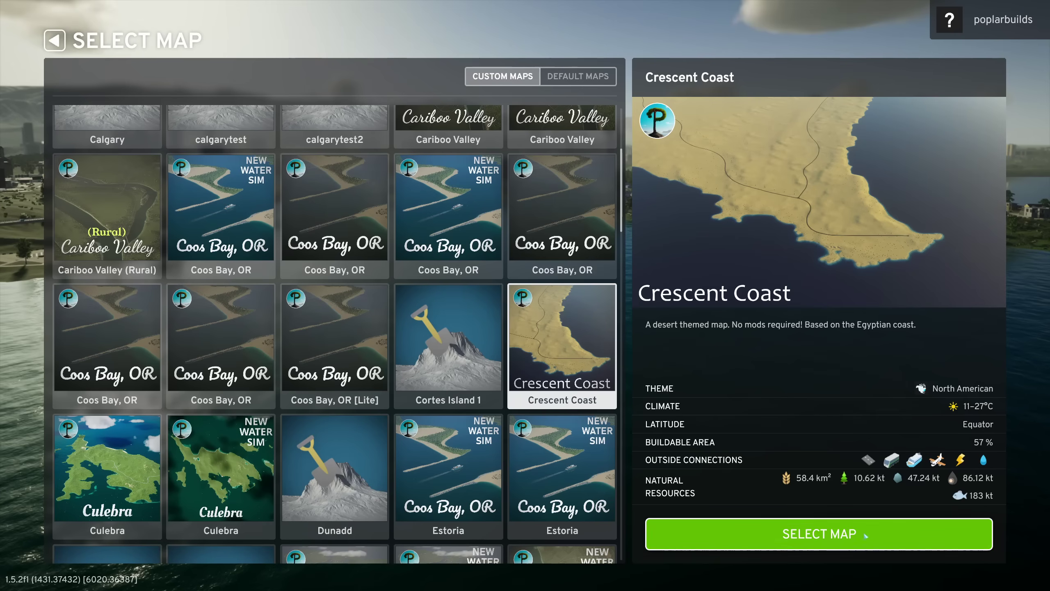
click(829, 533)
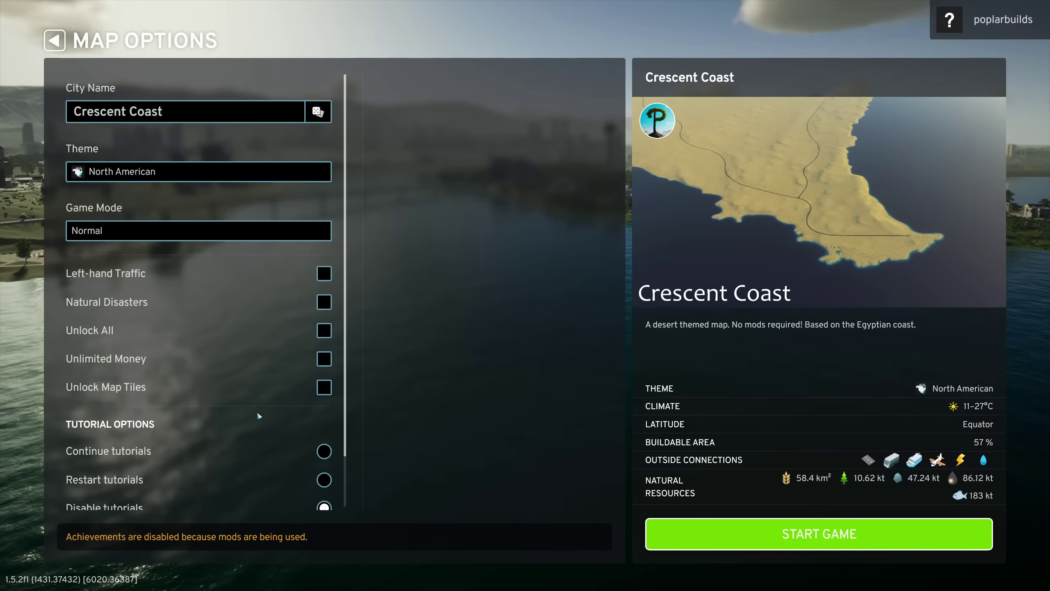
click(792, 536)
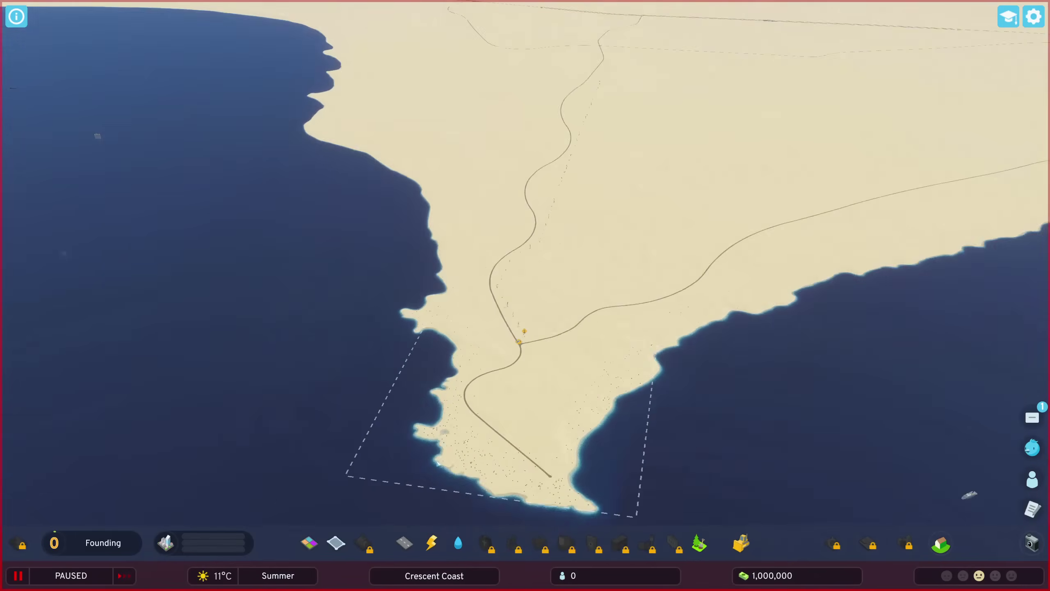
scroll(462, 482, up, 8)
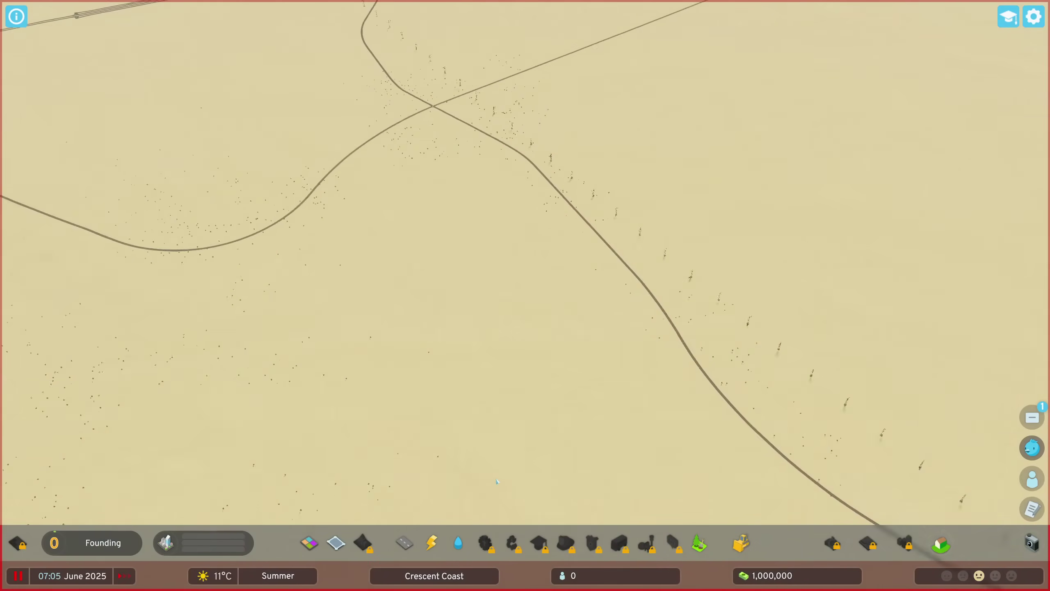
Orbit around the palm-lined highway interchange, then view the sandy peninsula from the sea
right_drag(496, 481, 671, 473)
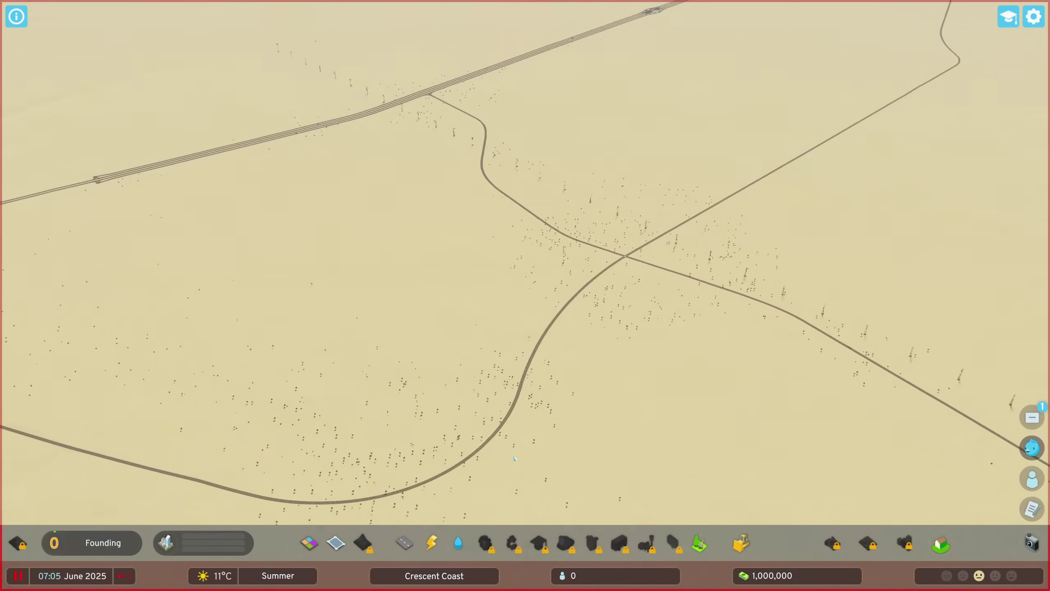
scroll(666, 490, up, 6)
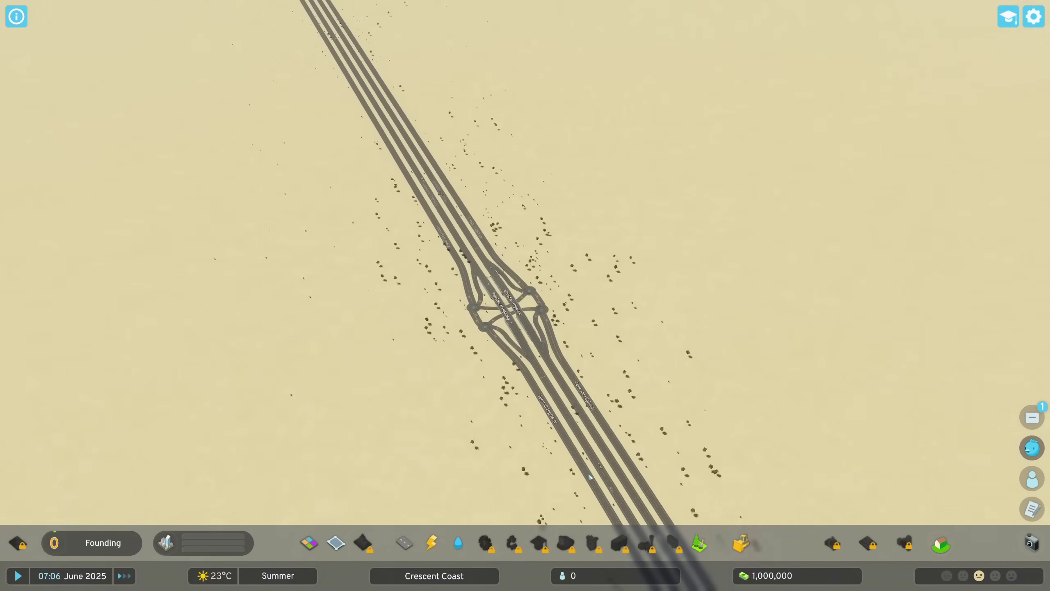
mouse_move(667, 490)
right_down()
mouse_move(821, 438)
mouse_move(696, 436)
right_up()
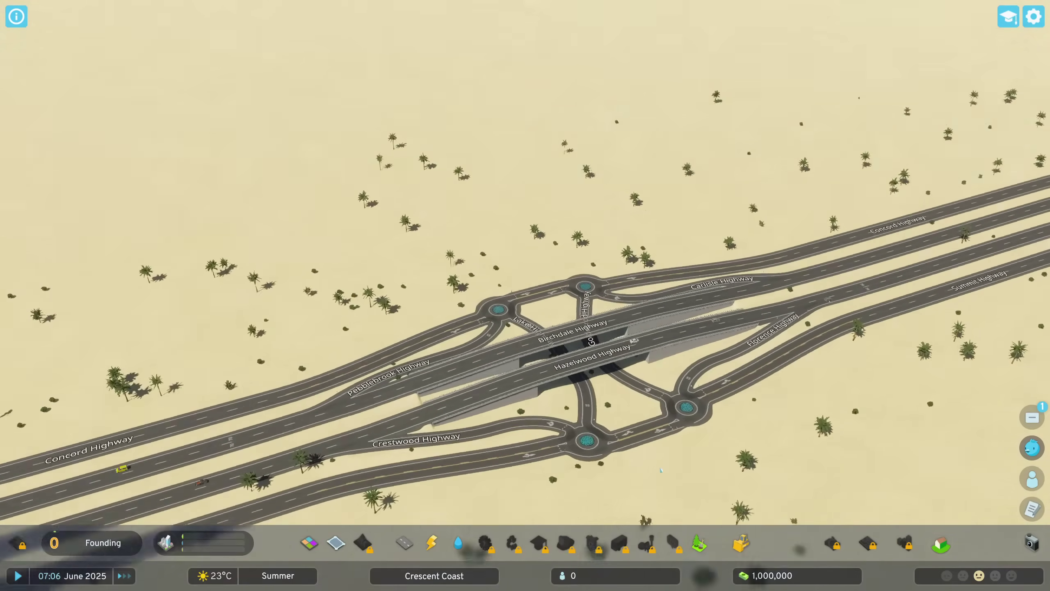
scroll(738, 436, up, 3)
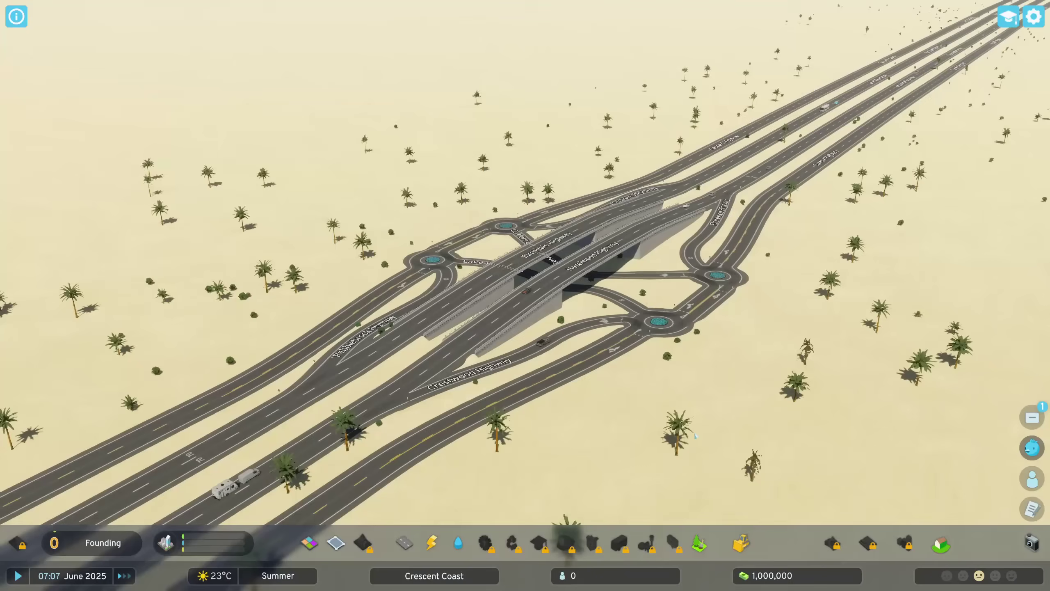
scroll(695, 436, up, 2)
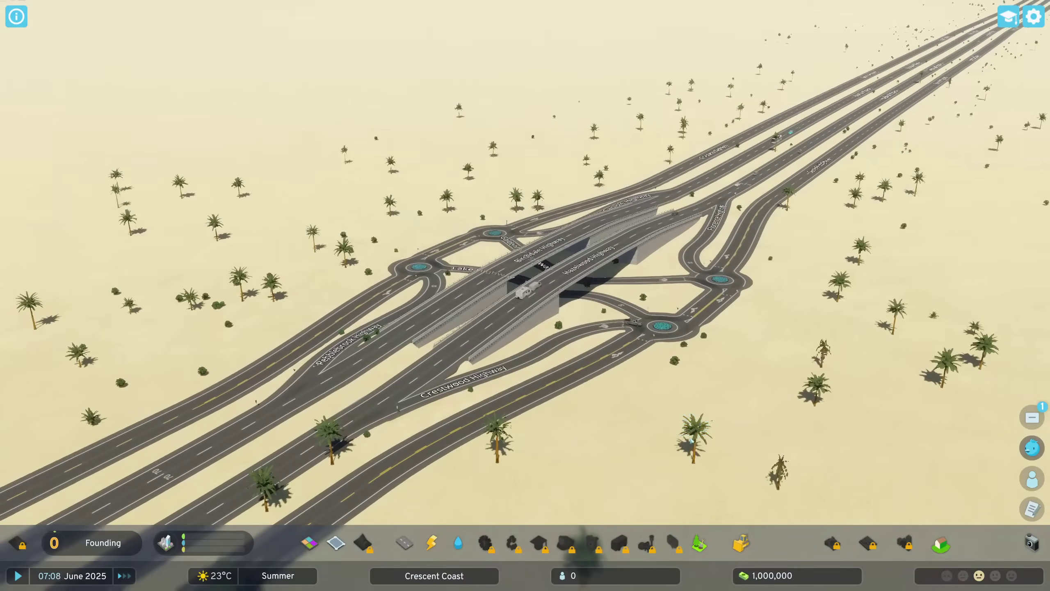
right_drag(695, 437, 369, 436)
scroll(493, 436, down, 3)
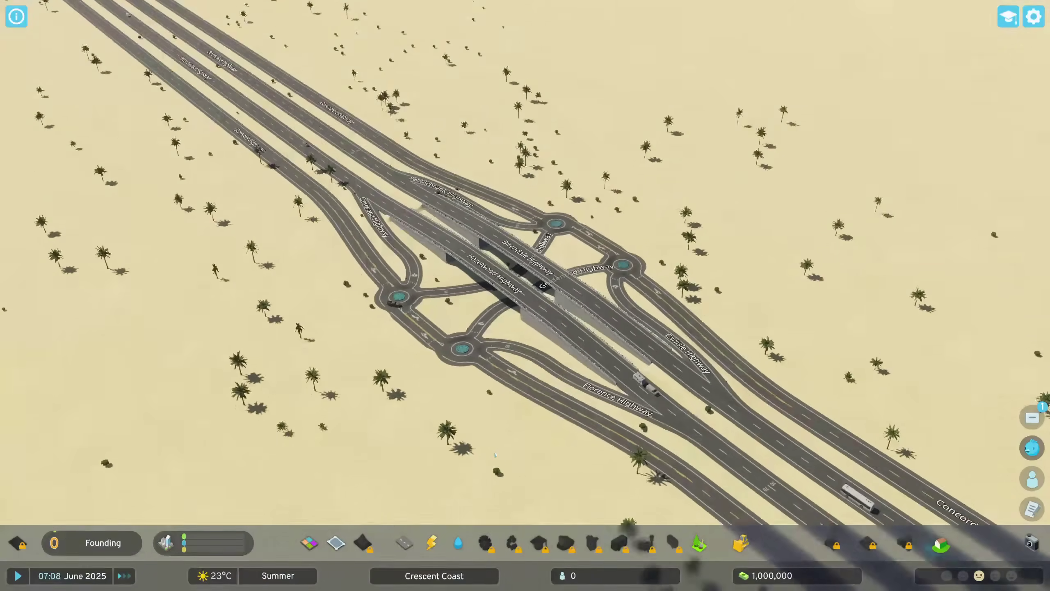
scroll(525, 296, down, 2)
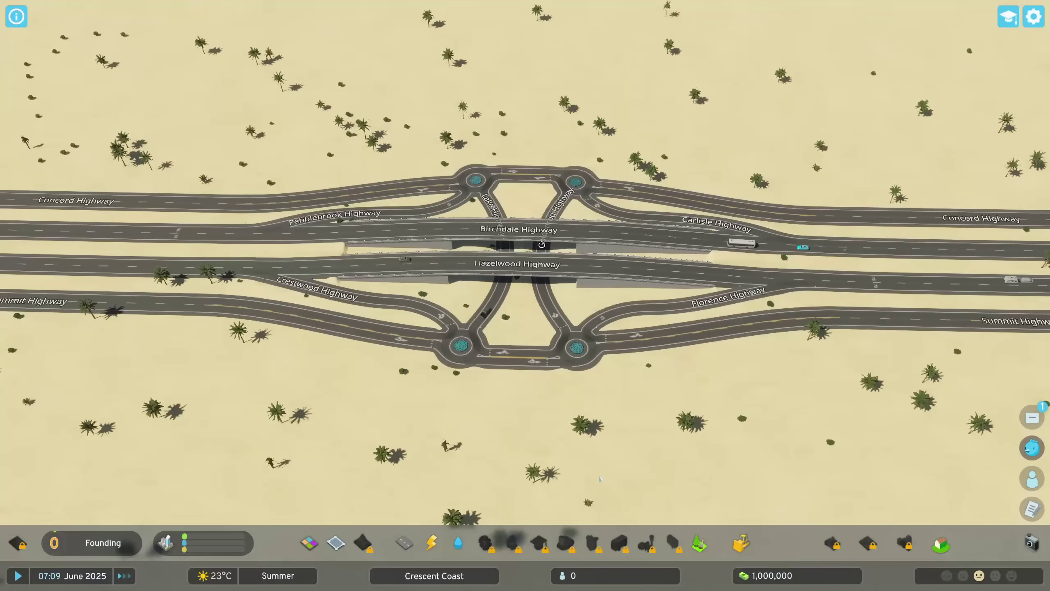
scroll(525, 296, up, 3)
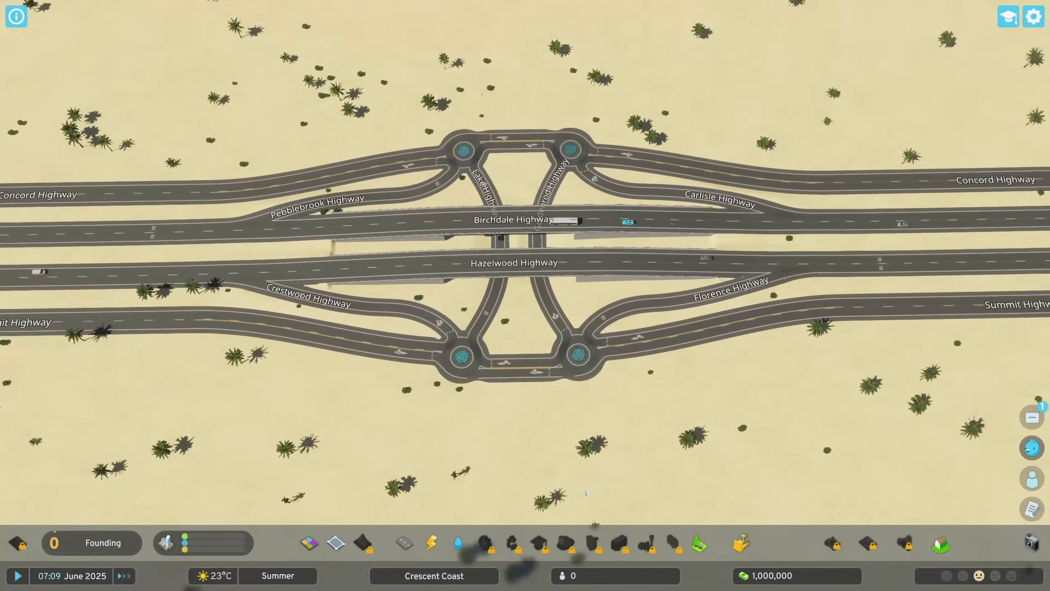
scroll(525, 296, down, 5)
right_drag(555, 454, 410, 454)
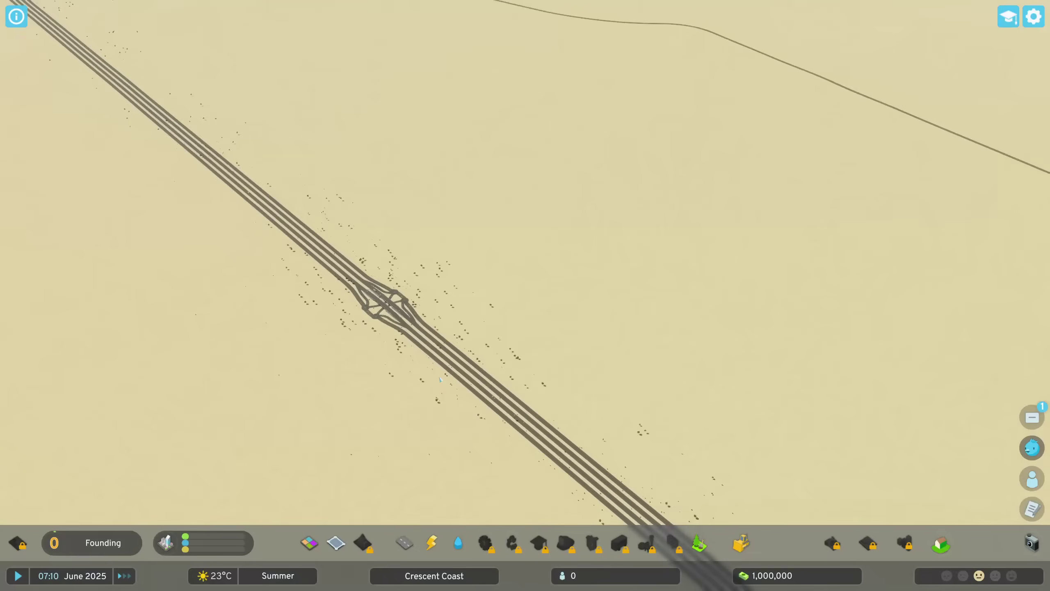
scroll(493, 369, down, 4)
scroll(476, 355, down, 4)
mouse_move(475, 355)
right_down()
mouse_move(126, 361)
mouse_move(156, 361)
right_up()
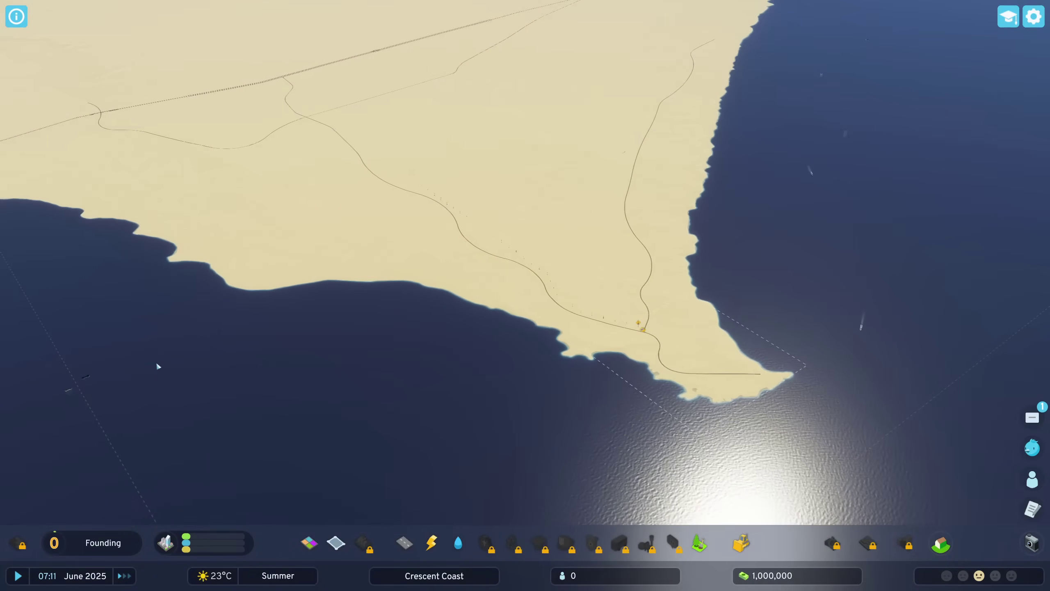
scroll(350, 370, up, 2)
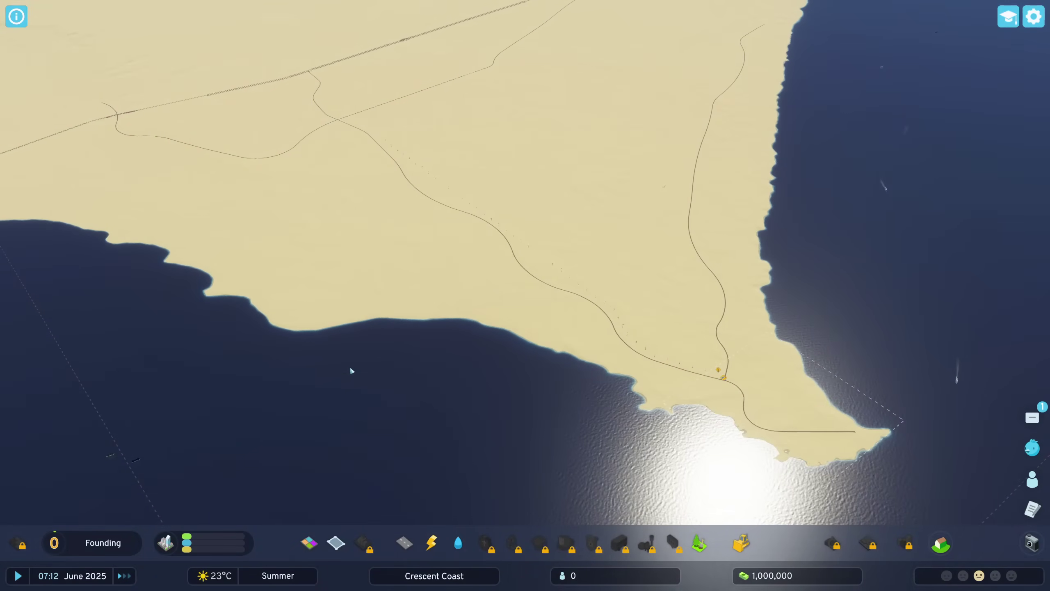
scroll(351, 353, up, 2)
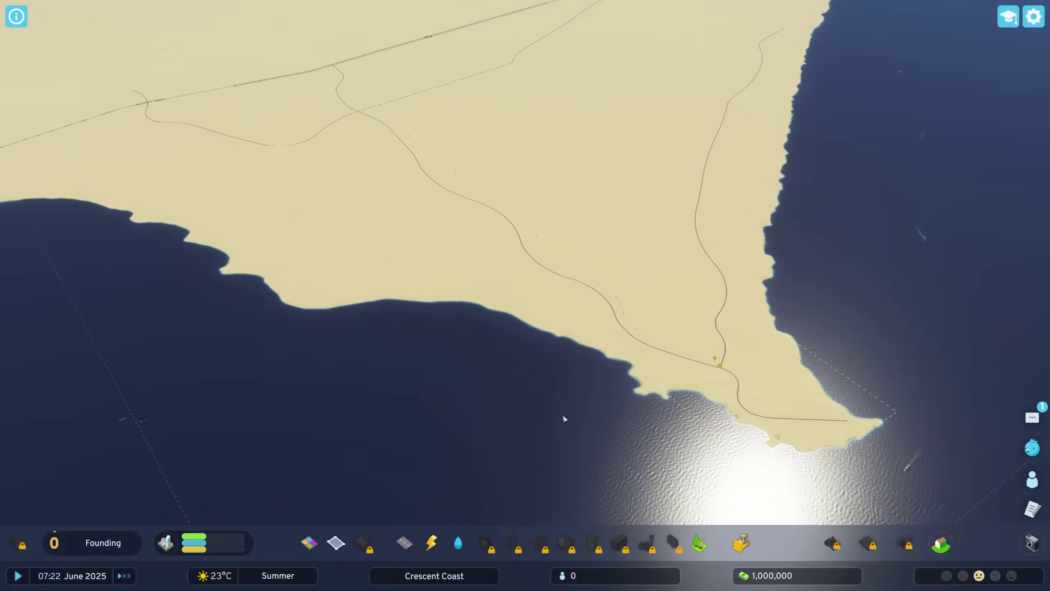
middle_drag(563, 414, 569, 407)
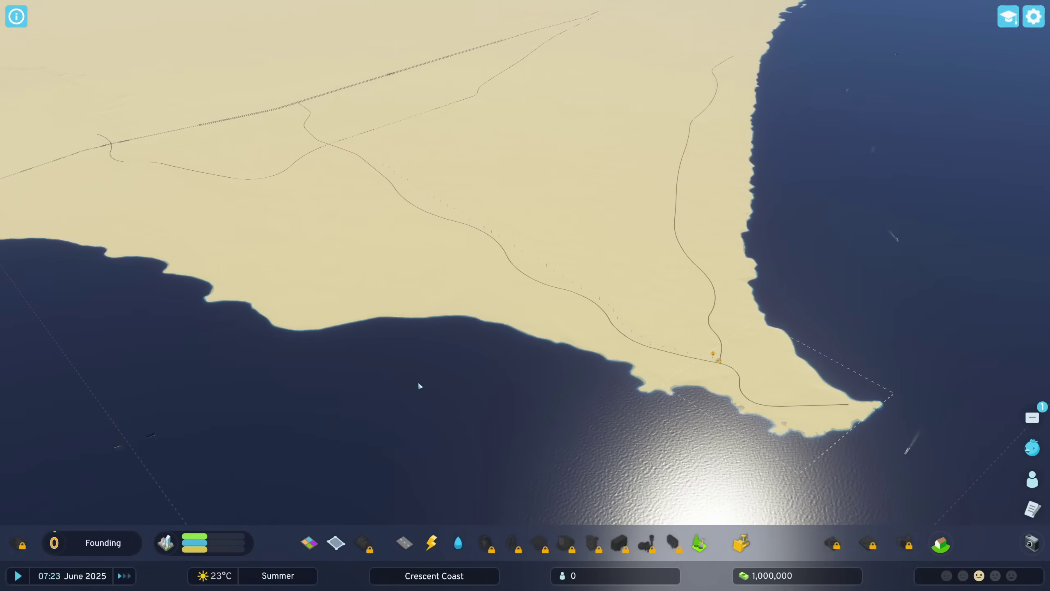
scroll(389, 327, up, 2)
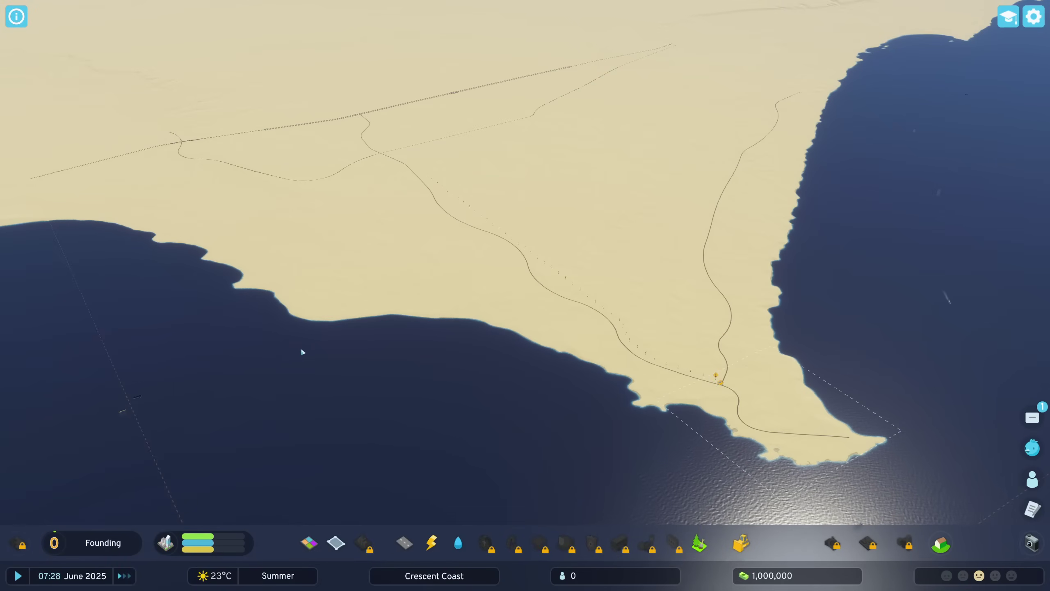
scroll(322, 352, up, 8)
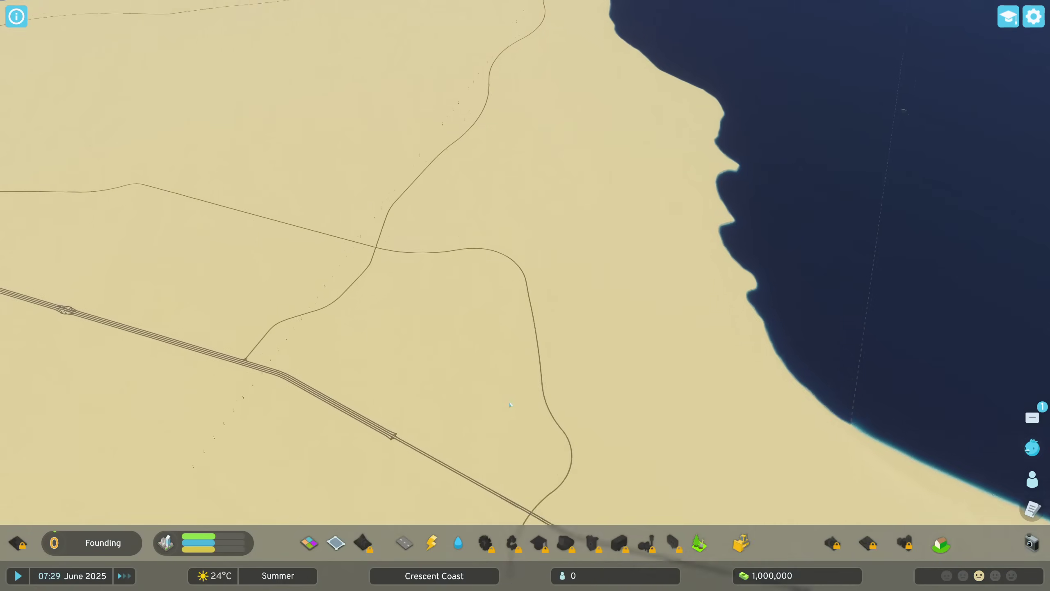
scroll(510, 404, up, 6)
scroll(511, 405, up, 6)
mouse_move(510, 405)
middle_down()
mouse_move(402, 299)
mouse_move(536, 358)
mouse_move(452, 350)
mouse_move(415, 330)
mouse_move(126, 317)
mouse_move(317, 308)
middle_up()
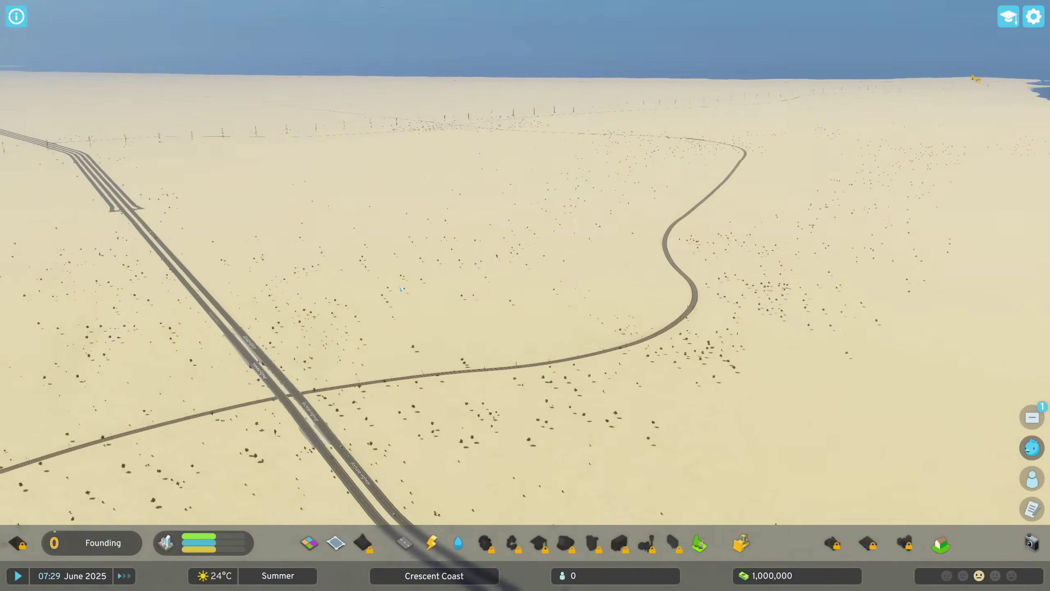
scroll(535, 359, down, 5)
scroll(443, 351, down, 3)
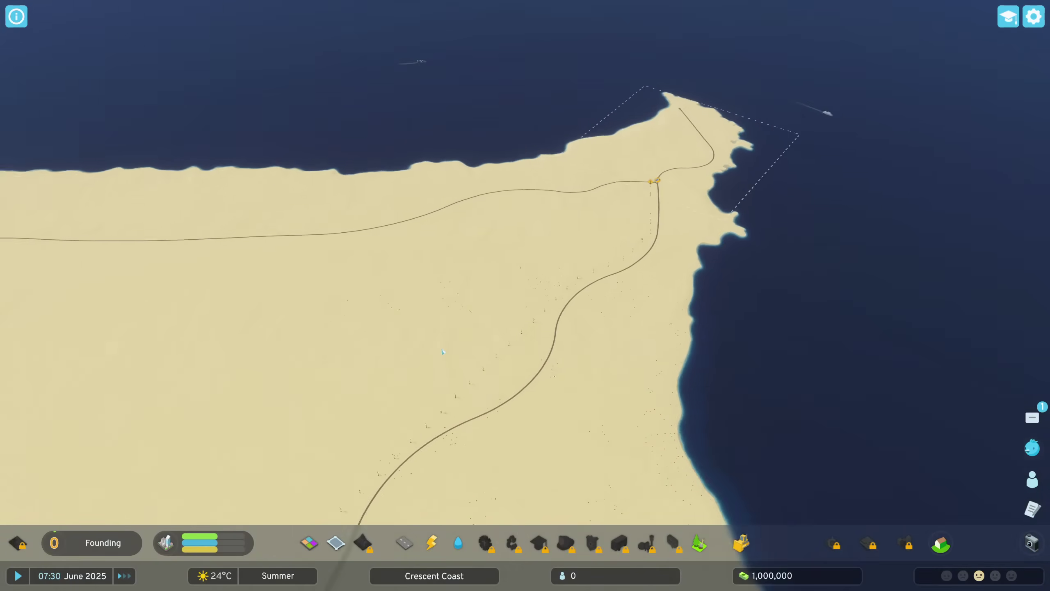
scroll(443, 350, down, 3)
scroll(458, 351, up, 3)
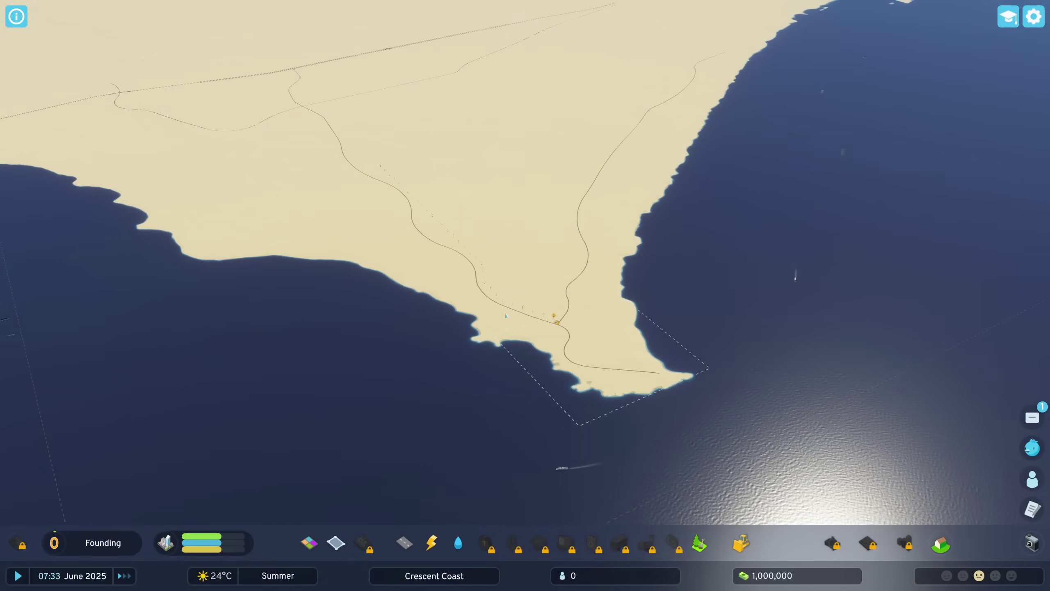
scroll(504, 315, up, 2)
scroll(459, 341, down, 5)
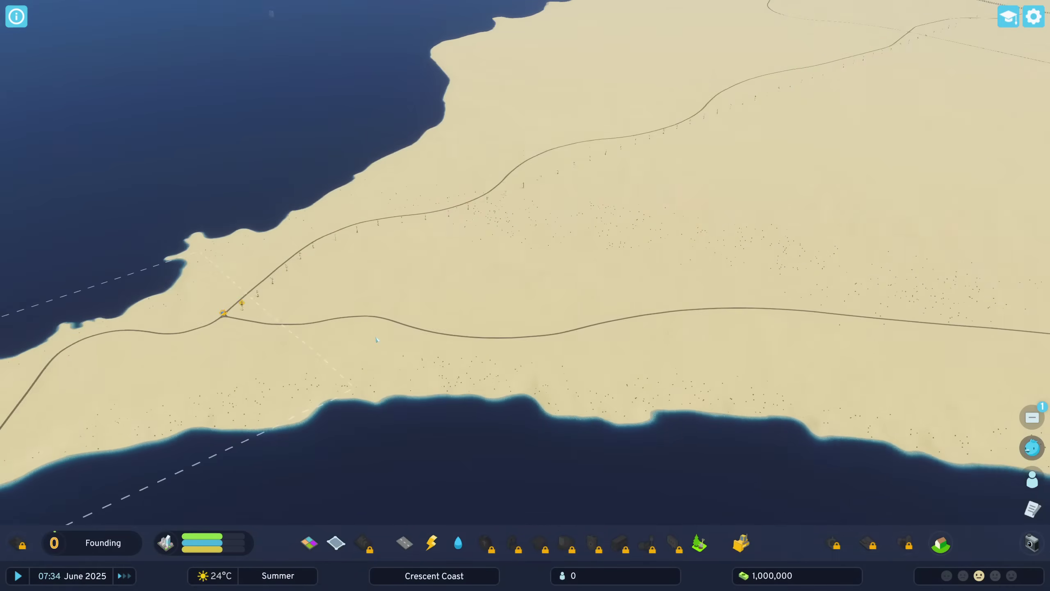
scroll(387, 339, up, 5)
scroll(388, 339, down, 5)
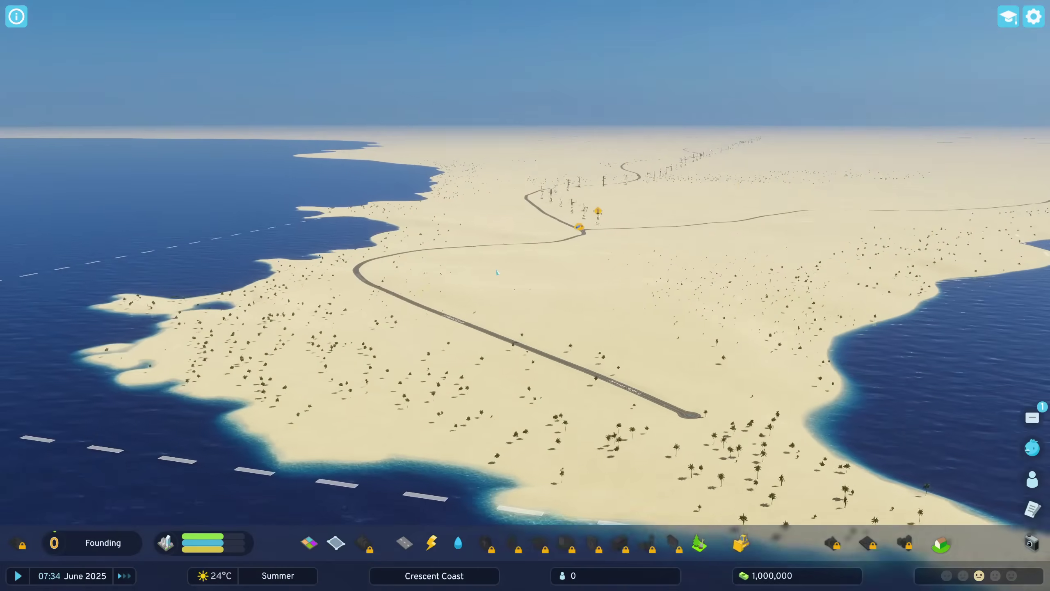
mouse_move(388, 338)
right_down()
mouse_move(698, 273)
mouse_move(695, 309)
right_up()
scroll(698, 273, down, 5)
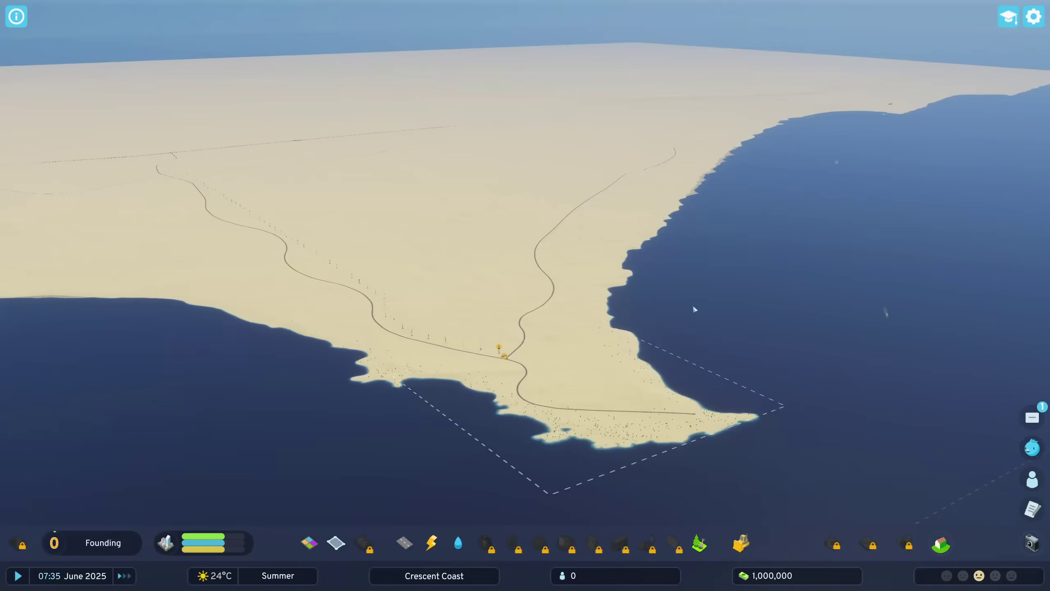
scroll(693, 306, up, 2)
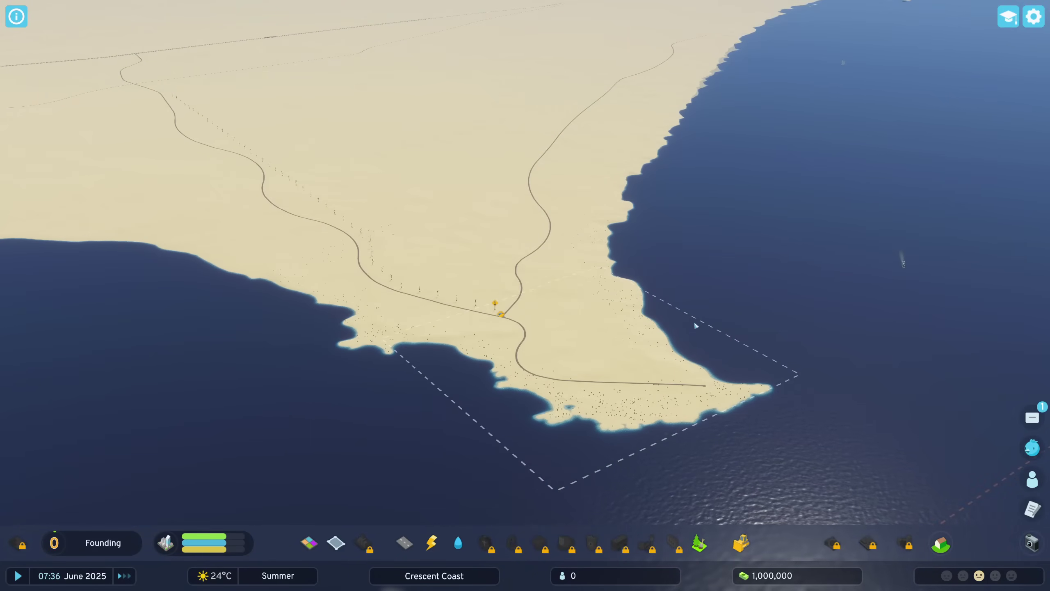
scroll(695, 326, up, 8)
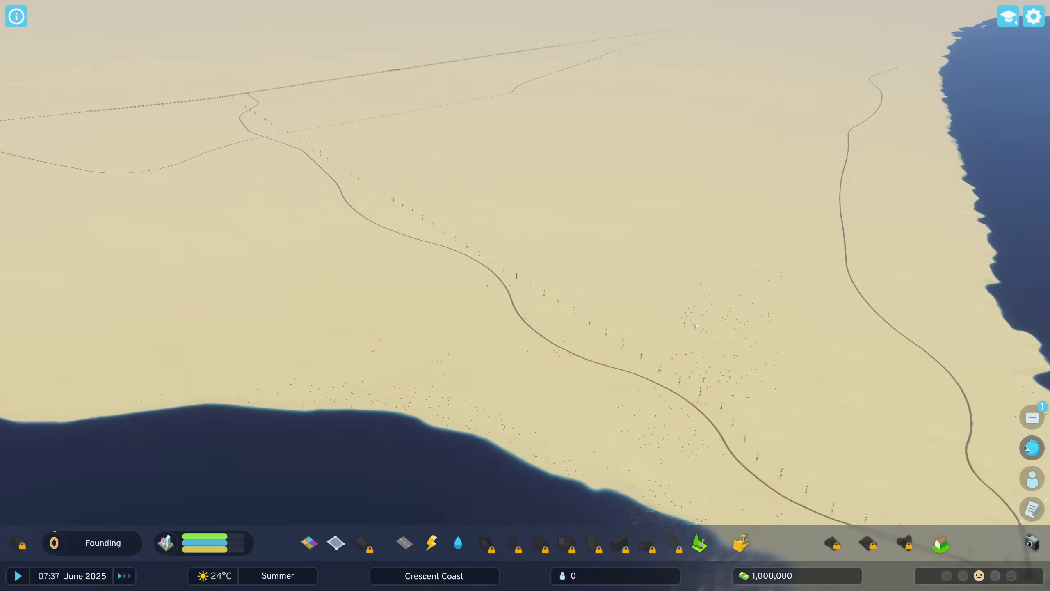
scroll(696, 326, down, 2)
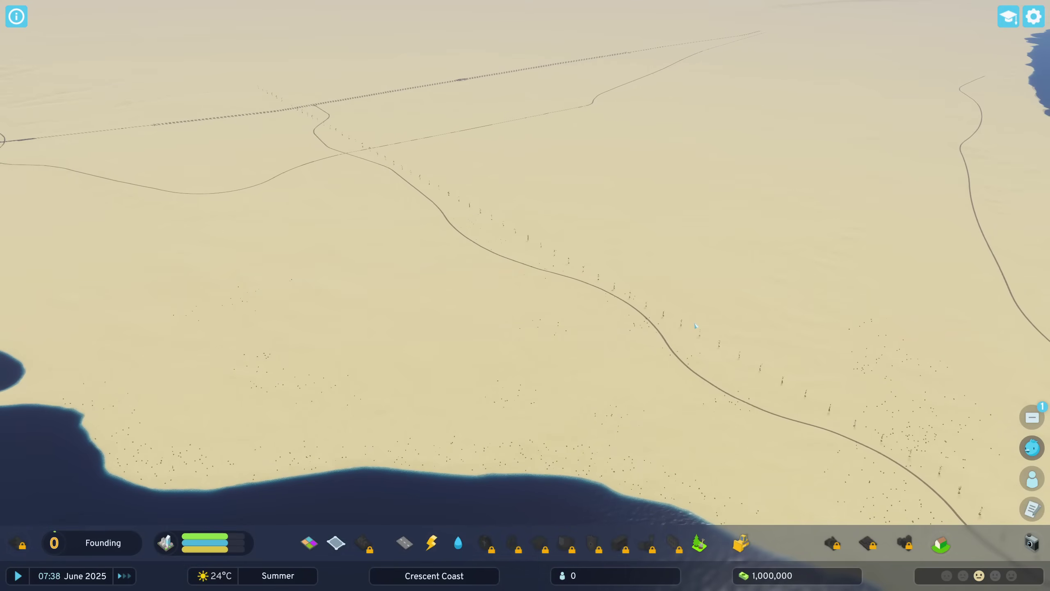